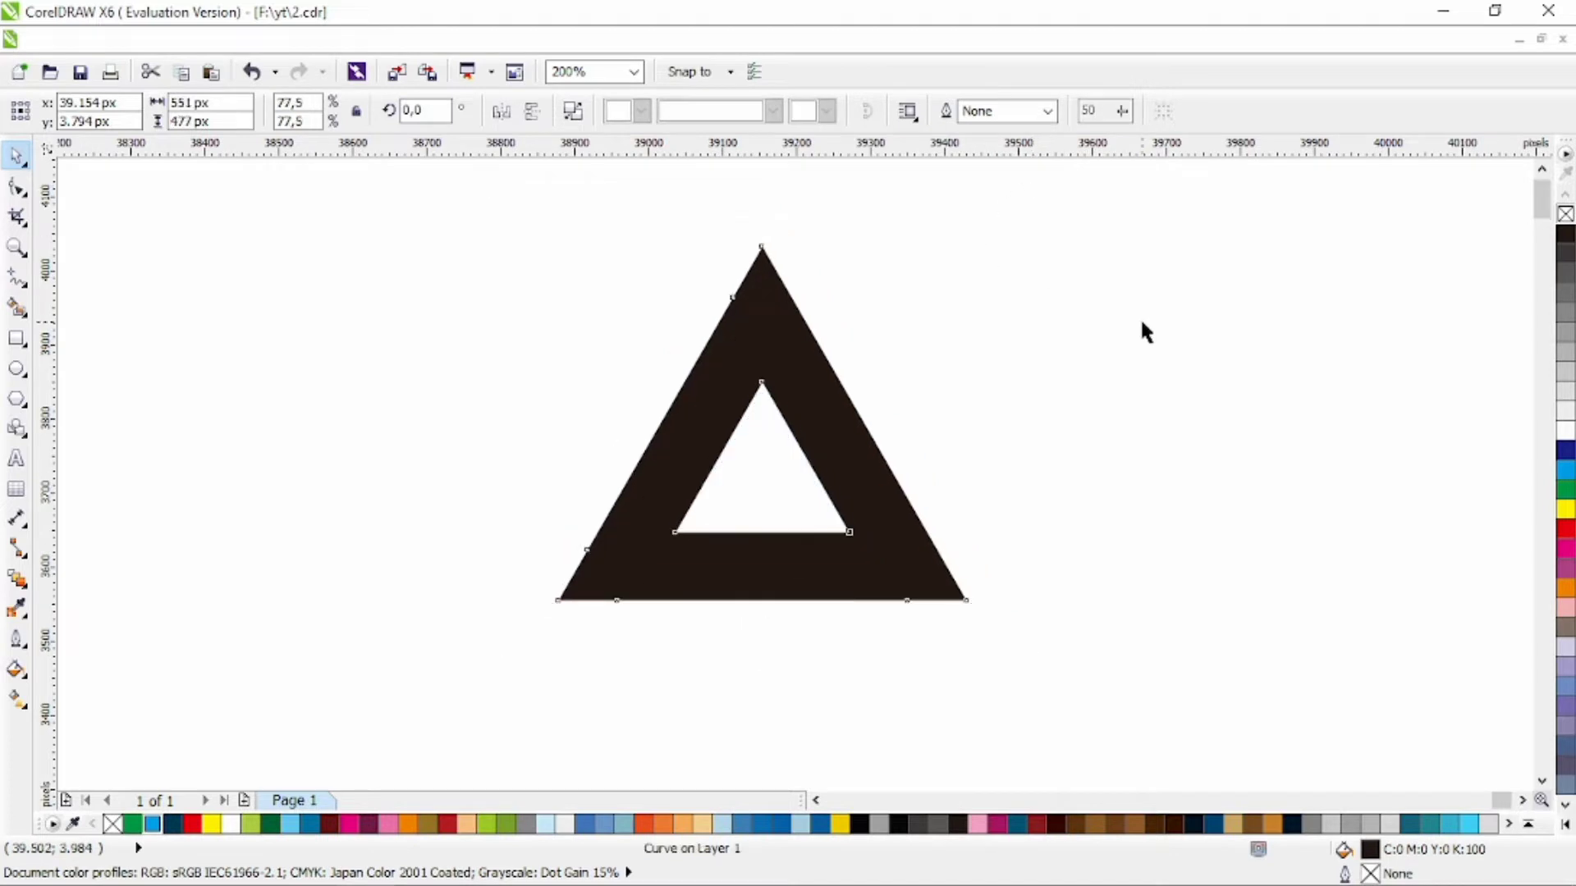
- Draw a straight diagonal line, about 365 × 632 px in extent, along the right edge of the inner triangle, overshooting the shape
{"action": "left_click", "coordinate": [1140, 321]}
{"action": "left_click", "coordinate": [16, 278]}
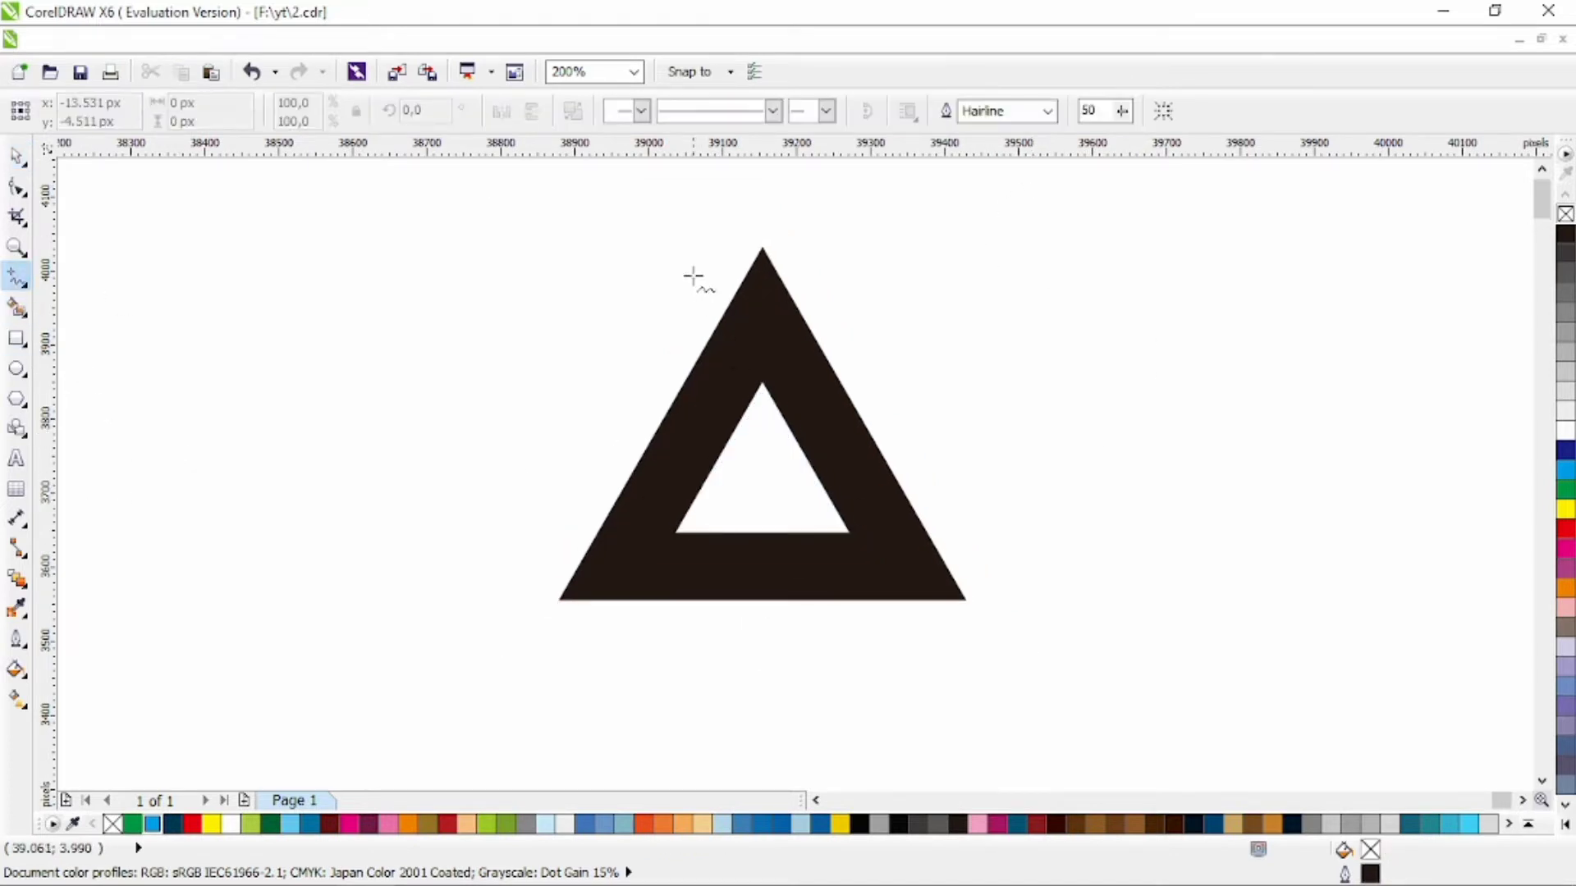
{"action": "left_click", "coordinate": [694, 277]}
{"action": "left_click", "coordinate": [965, 743]}
{"action": "key", "text": "space"}
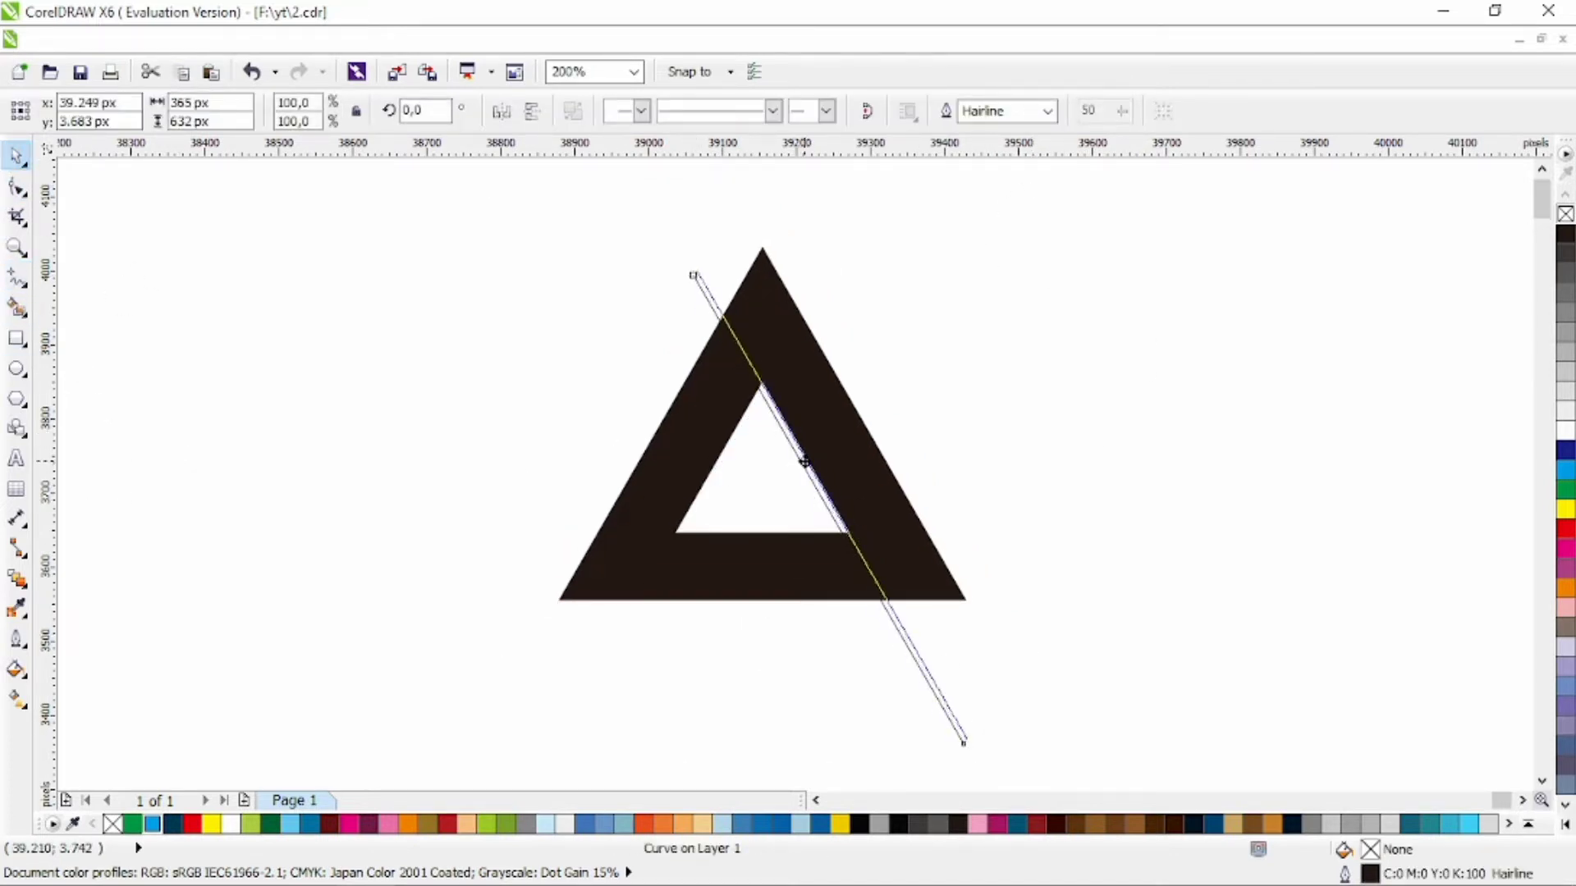
- Color the diagonal line's outline yellow
{"action": "left_click", "coordinate": [16, 338]}
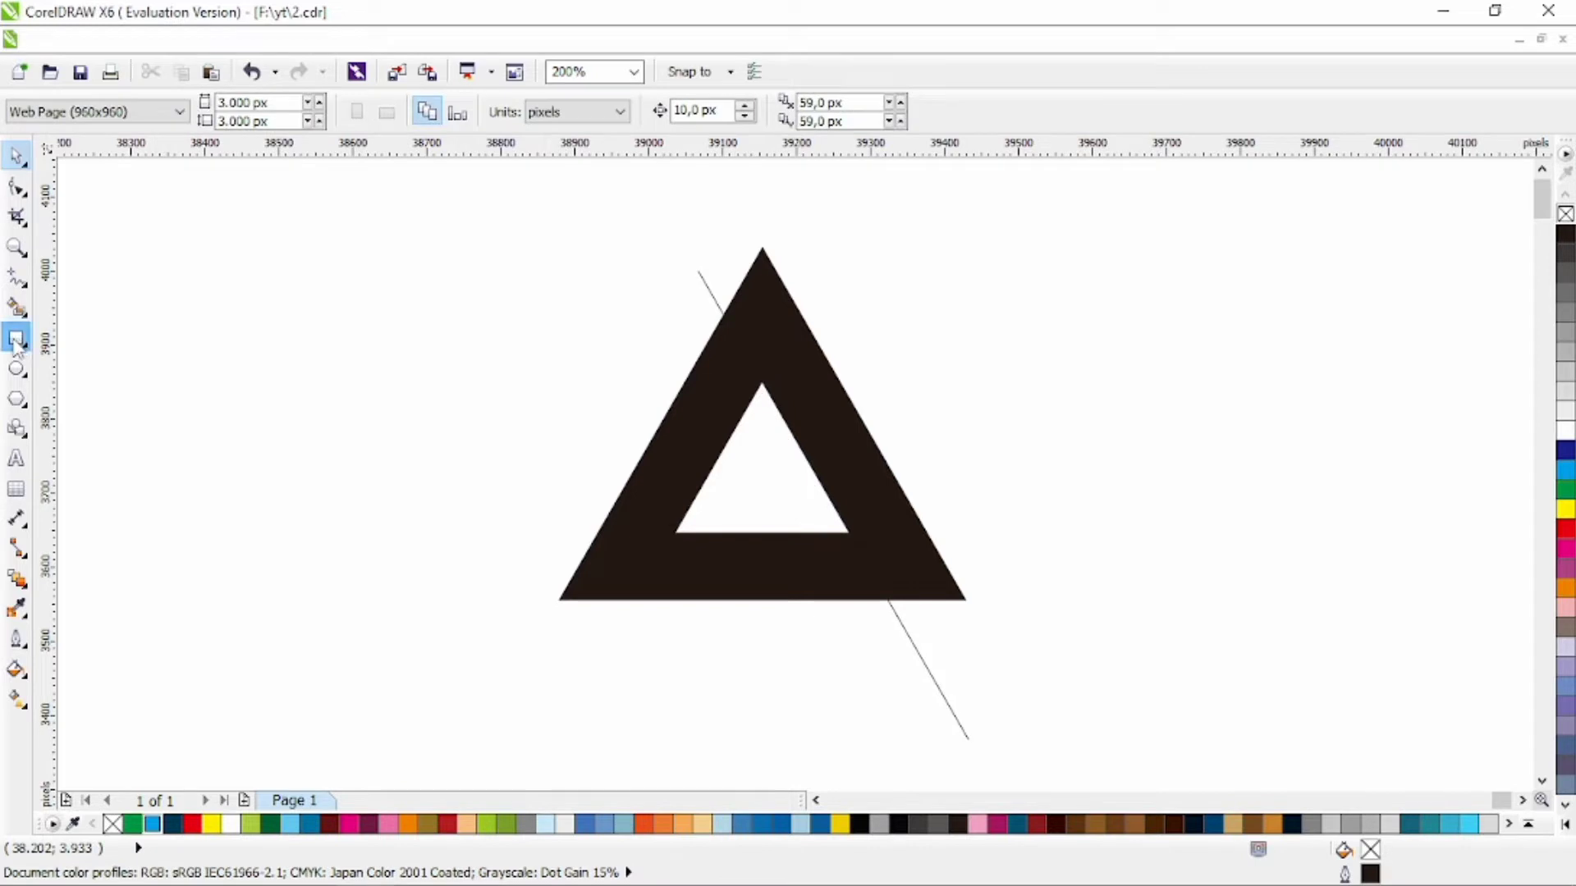
{"action": "left_click", "coordinate": [18, 158]}
{"action": "left_click", "coordinate": [711, 295]}
{"action": "right_click", "coordinate": [1566, 509]}
{"action": "key", "text": "Escape"}
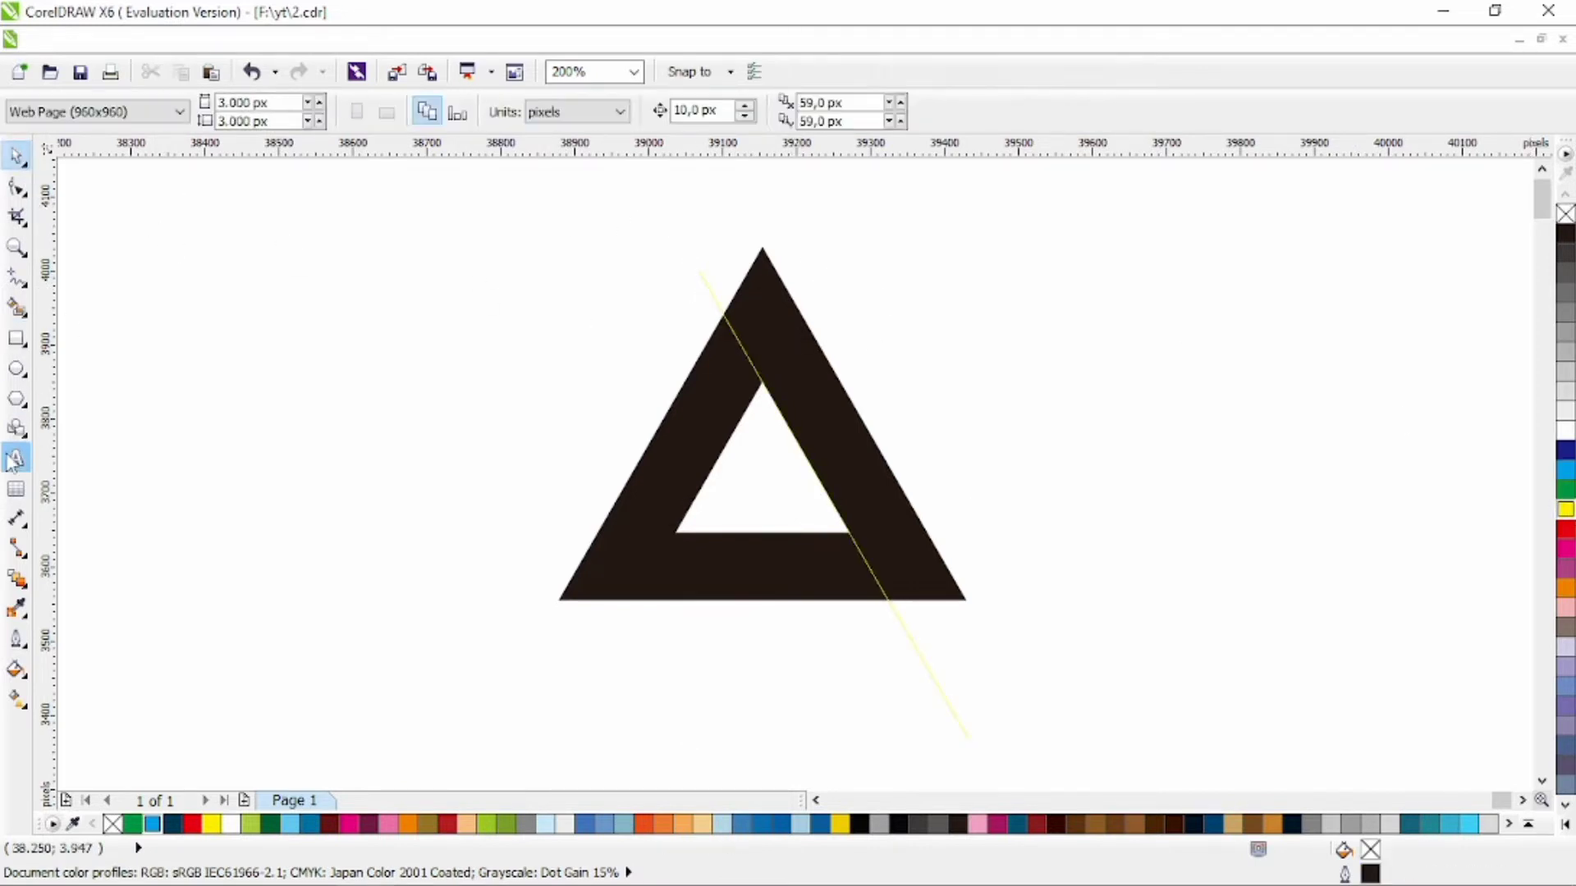
- Draw a rectangle about 461 × 141 px over the triangle's apex, with its lower edge where the yellow line crosses the left side
{"action": "left_click", "coordinate": [17, 338]}
{"action": "left_click_drag", "start_coordinate": [622, 212], "coordinate": [963, 316]}
{"action": "left_click", "coordinate": [11, 160]}
- Place a copy of the rectangle rotated 45° across the triangle's lower-right corner, with its edge where the yellow line meets the base
{"action": "left_click_drag", "start_coordinate": [433, 110], "coordinate": [173, 151]}
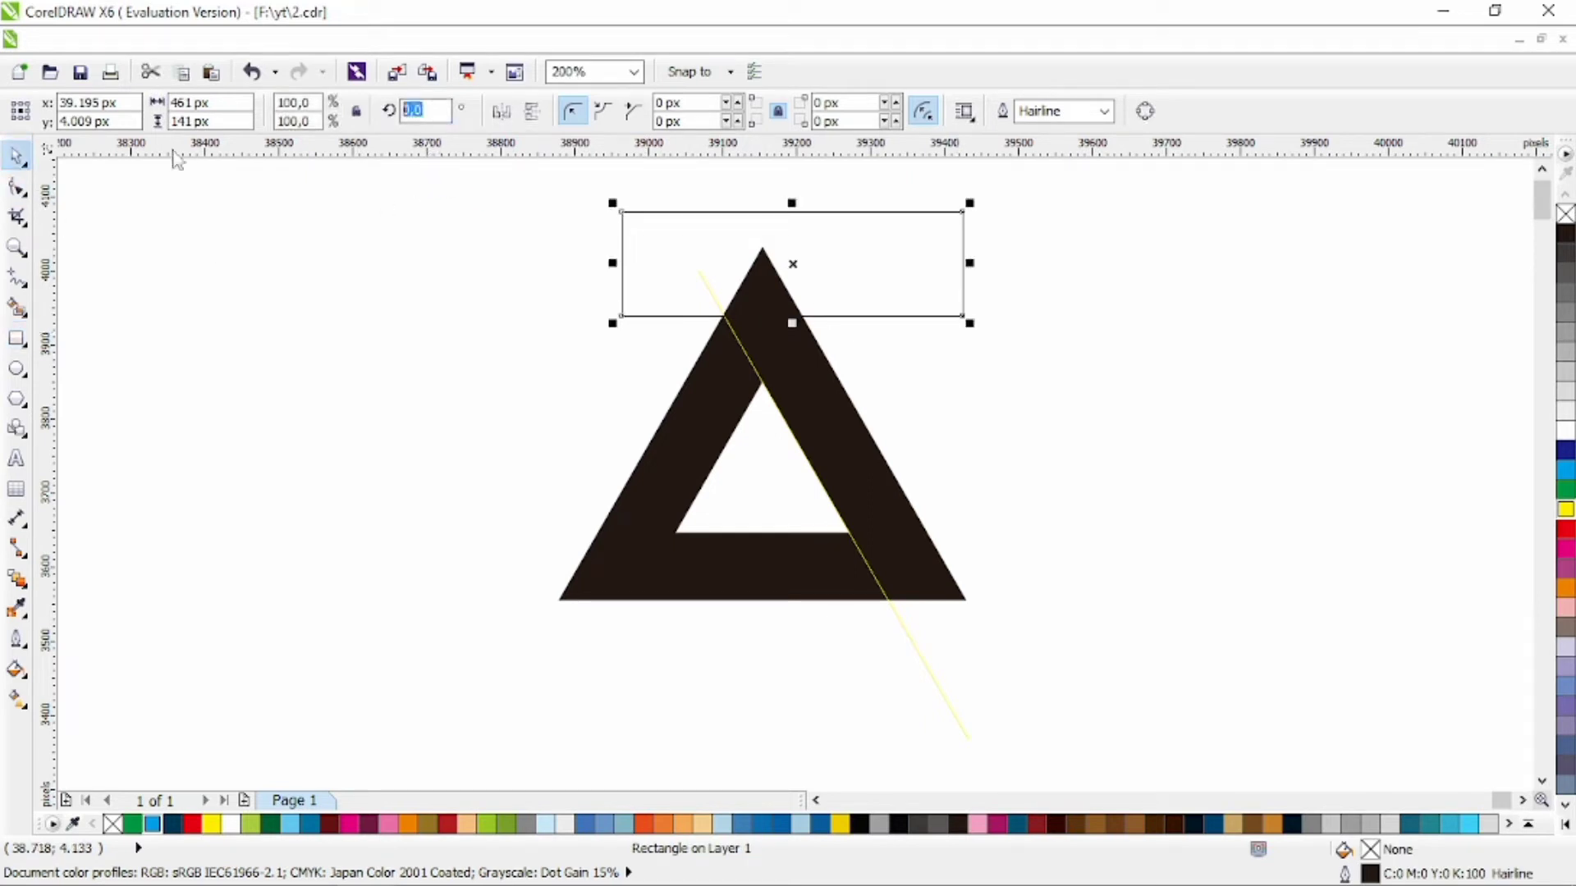
{"action": "key", "text": "Return"}
{"action": "left_click_drag", "start_coordinate": [862, 264], "coordinate": [1043, 516]}
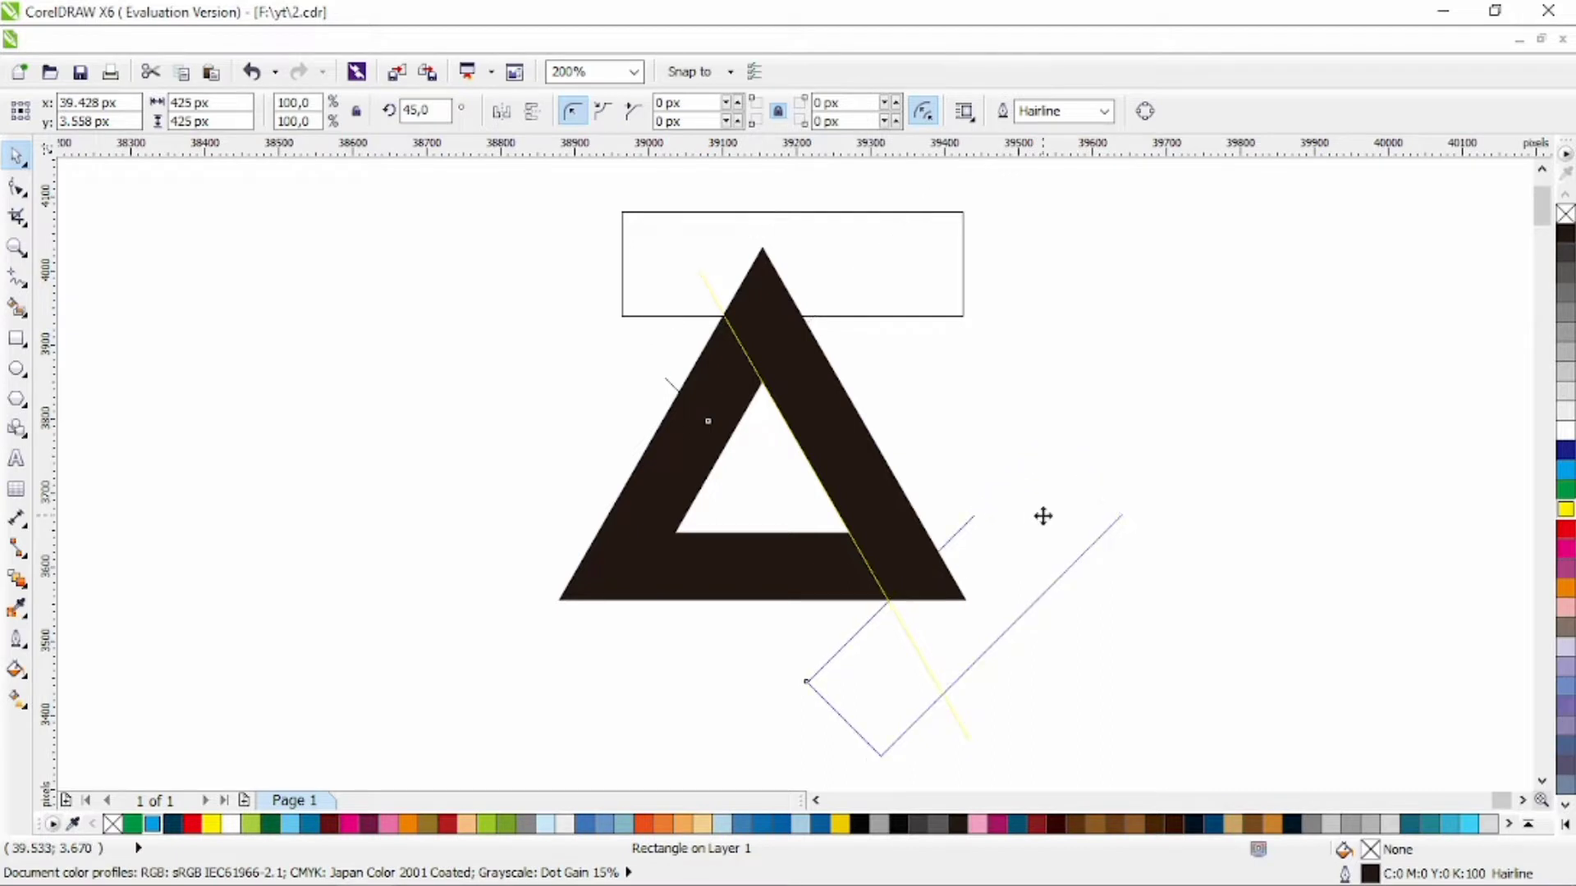
- Trim the triangle's apex and lower-right corner with the two rectangles, and delete both rectangles and the yellow line
{"action": "left_click", "coordinate": [805, 216], "text": "shift"}
{"action": "left_click", "coordinate": [662, 471], "text": "shift"}
{"action": "left_click", "coordinate": [743, 111]}
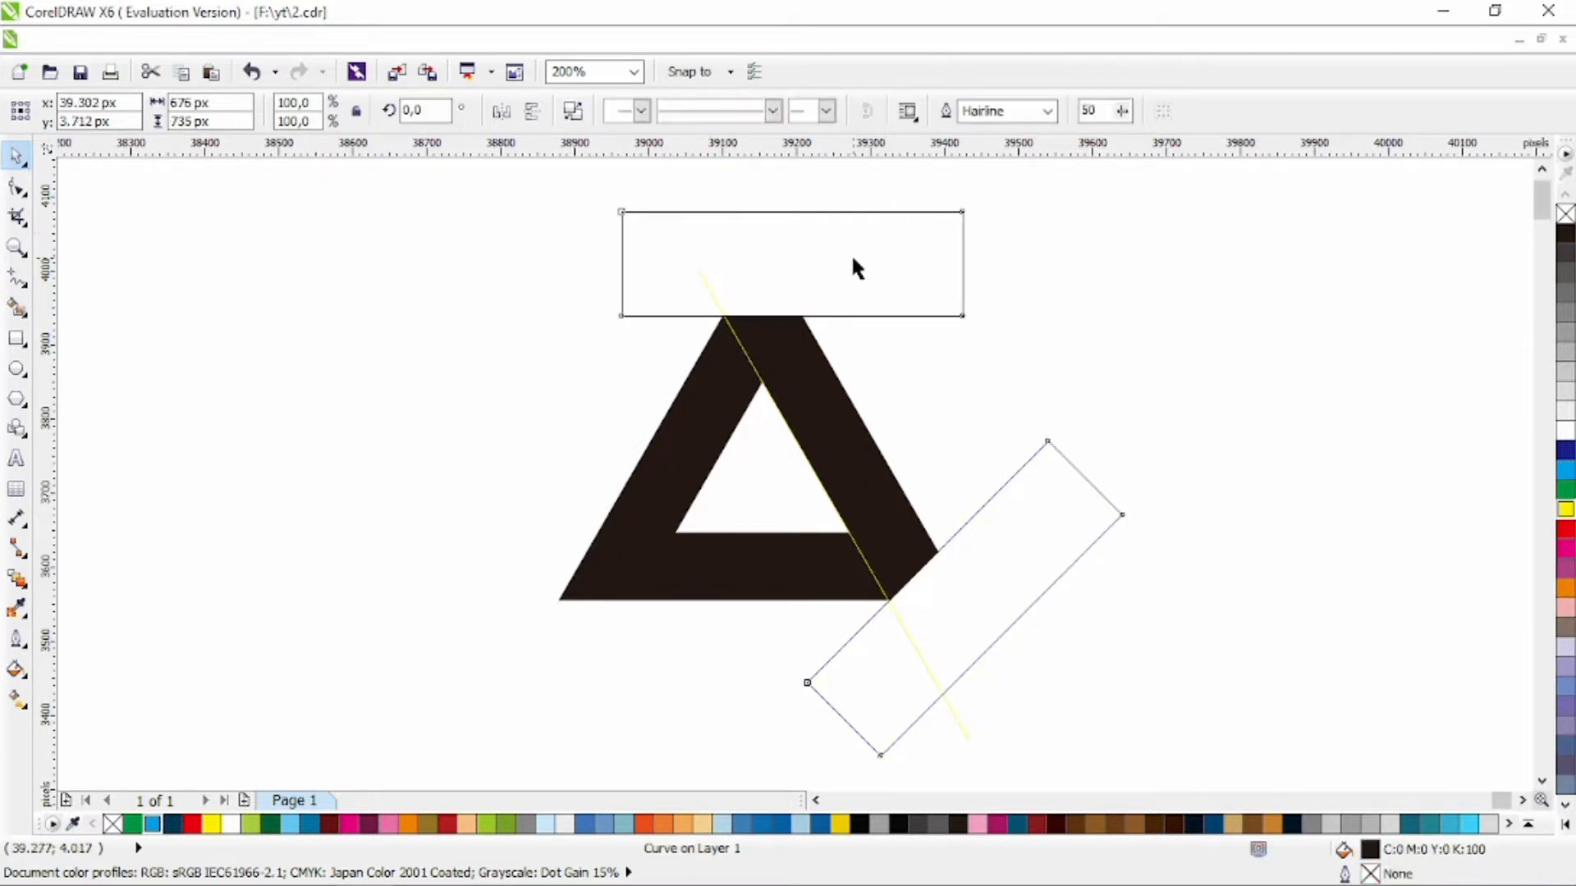
{"action": "key", "text": "Delete"}
{"action": "left_click", "coordinate": [724, 330]}
{"action": "left_click", "coordinate": [714, 302]}
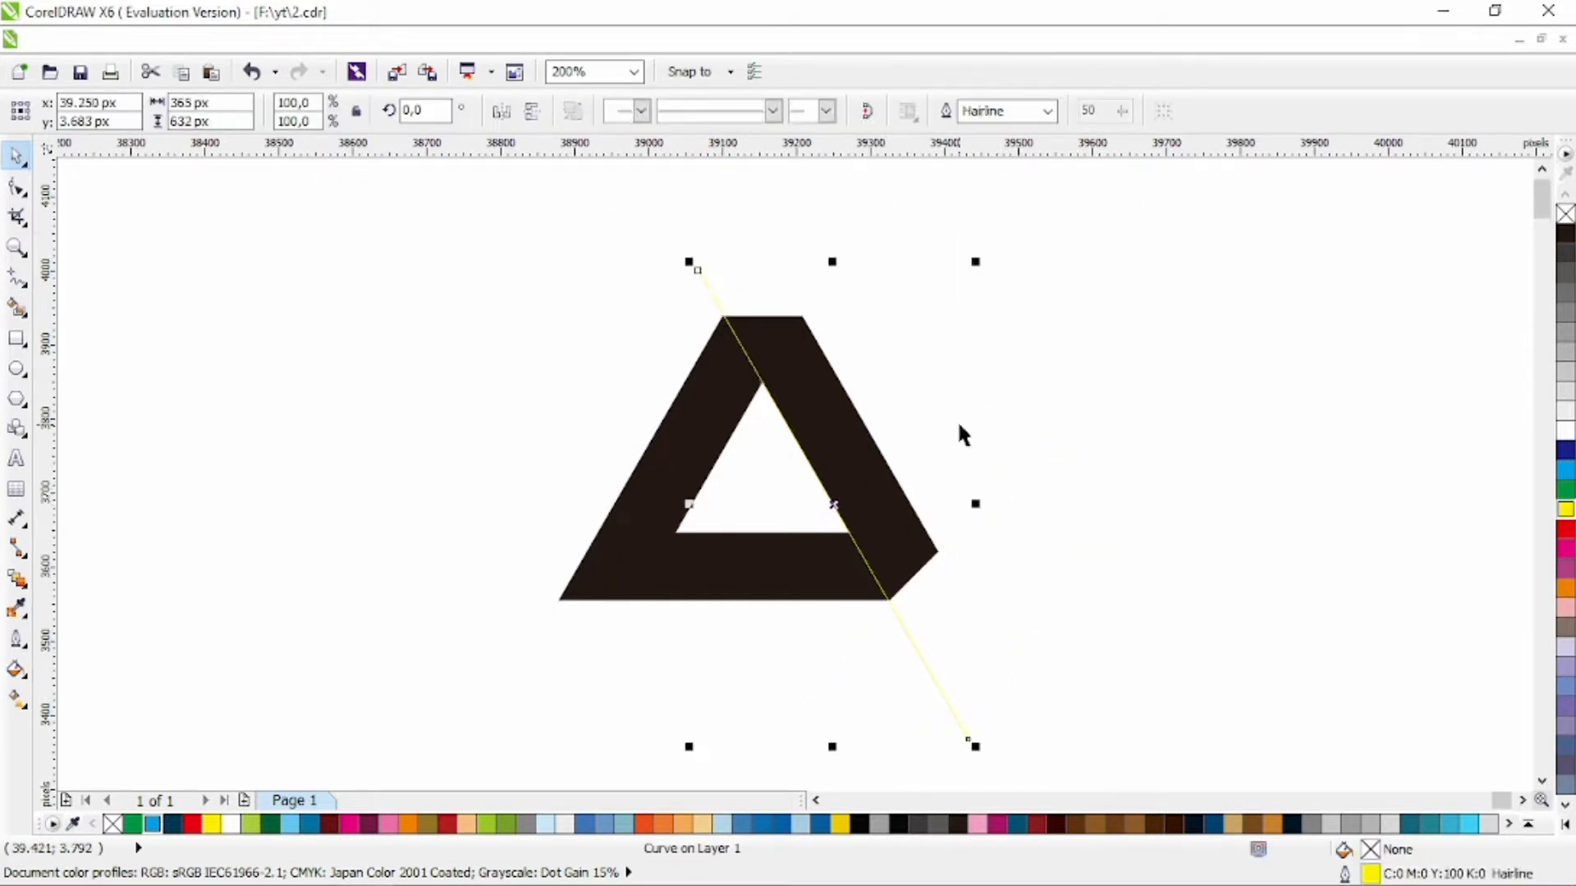
{"action": "key", "text": "Delete"}
- Trim away the left half of the shape with a rectangle about 384 × 606 px whose edge aligns with the inner apex
{"action": "left_click", "coordinate": [878, 485]}
{"action": "left_click", "coordinate": [16, 339]}
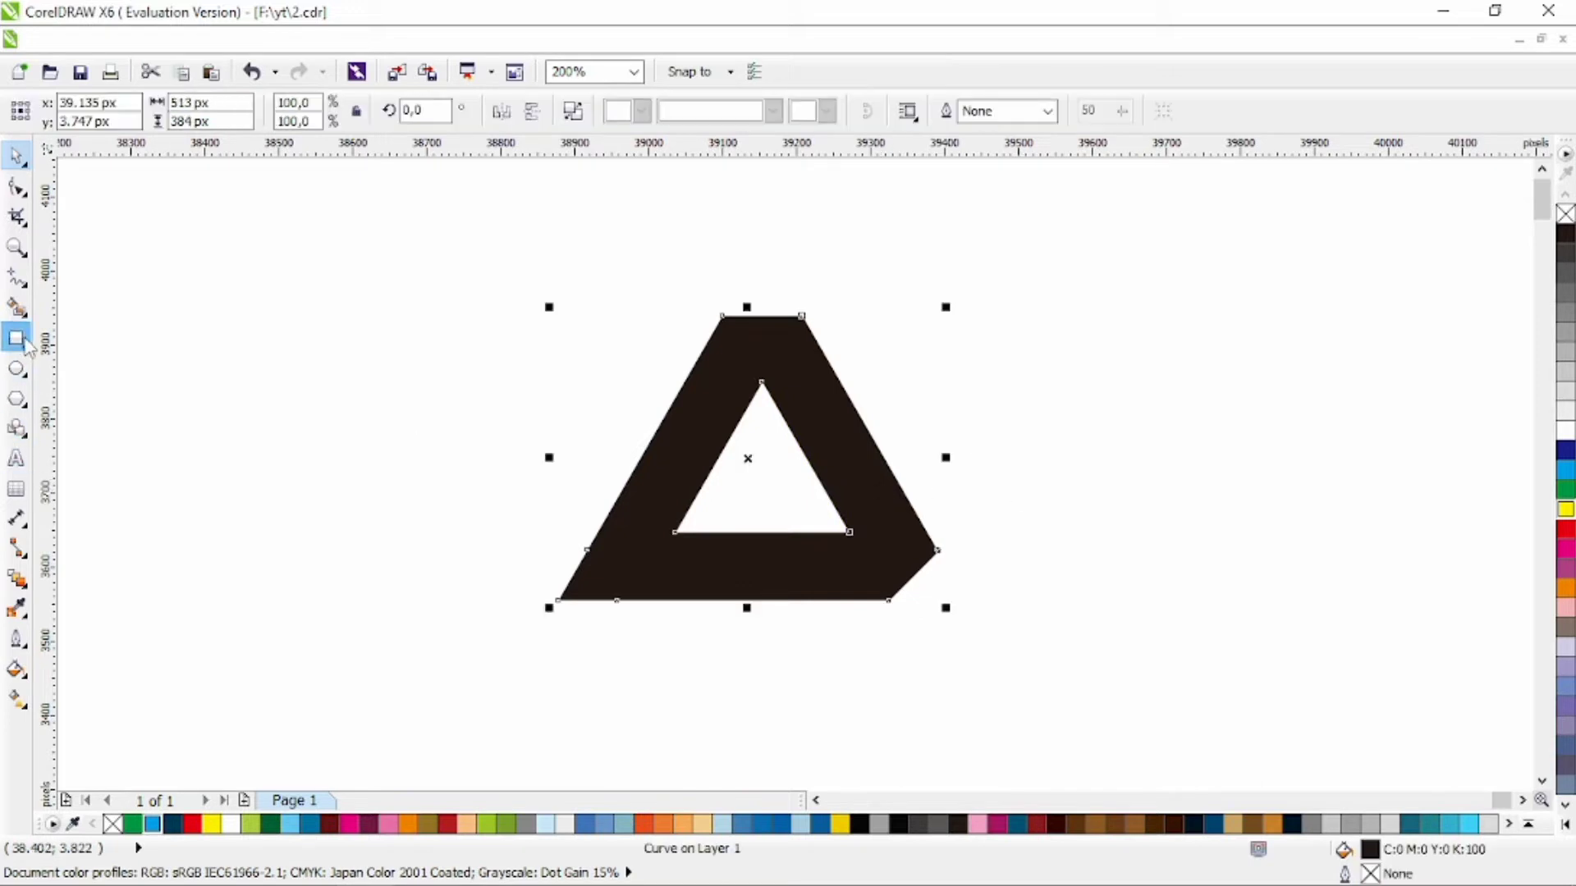
{"action": "mouse_move", "coordinate": [480, 241]}
{"action": "left_mouse_down"}
{"action": "mouse_move", "coordinate": [813, 697]}
{"action": "mouse_move", "coordinate": [766, 692]}
{"action": "left_mouse_up"}
{"action": "left_click", "coordinate": [26, 164]}
{"action": "scroll", "coordinate": [760, 292], "scroll_direction": "up", "scroll_amount": 2}
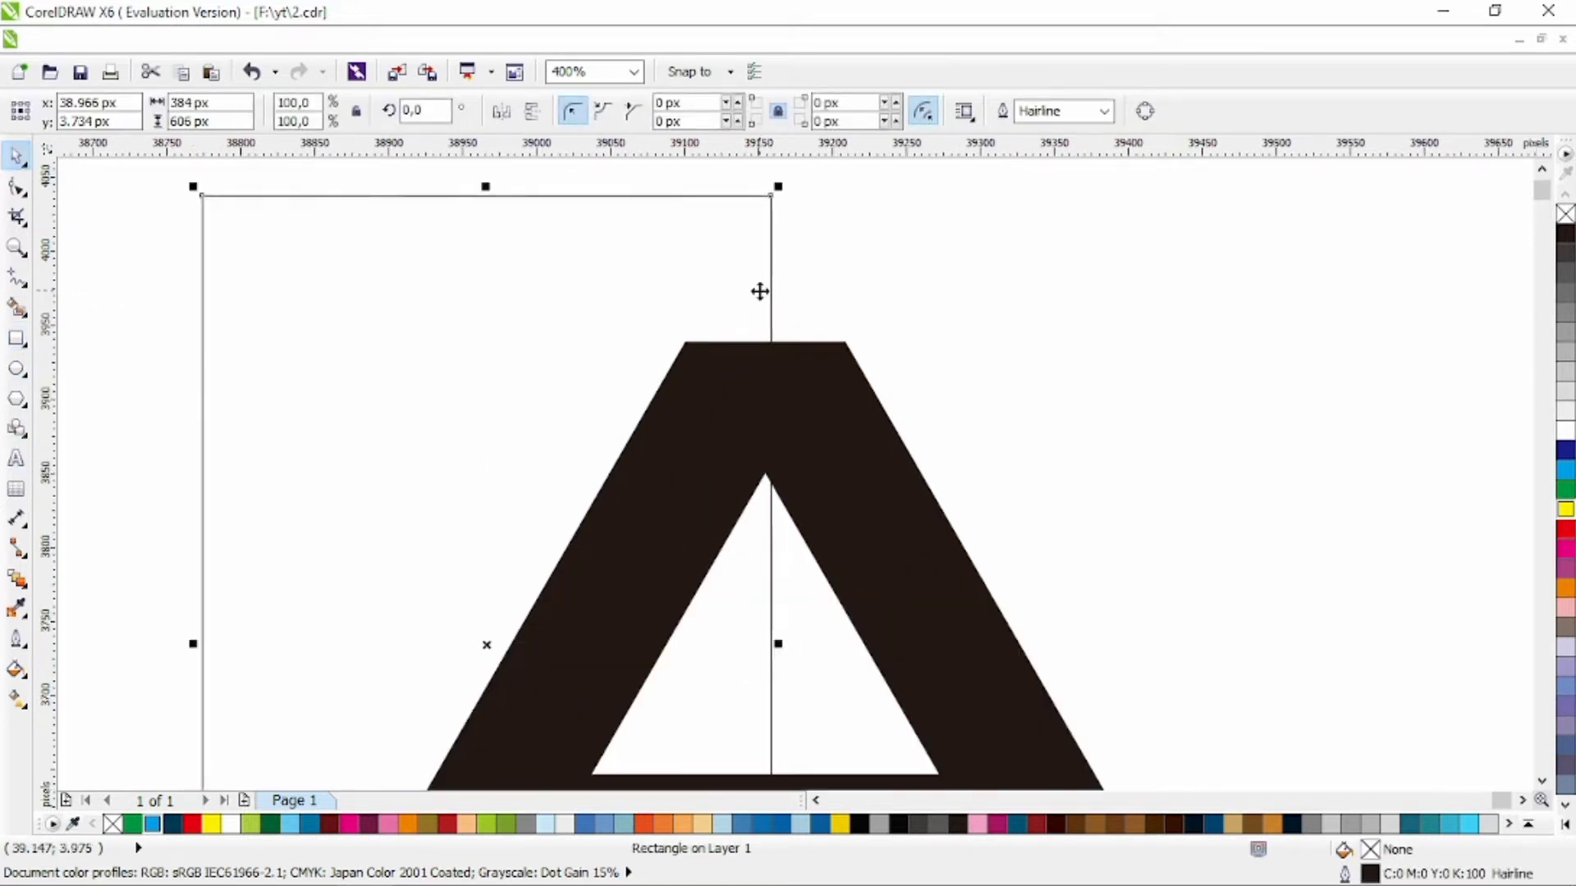
{"action": "left_click_drag", "start_coordinate": [760, 292], "coordinate": [735, 274]}
{"action": "left_click", "coordinate": [824, 462], "text": "shift"}
{"action": "left_click", "coordinate": [744, 115]}
- Place a mirrored copy of the remaining half on the left and weld both halves into one symmetrical shape
{"action": "left_click", "coordinate": [811, 444]}
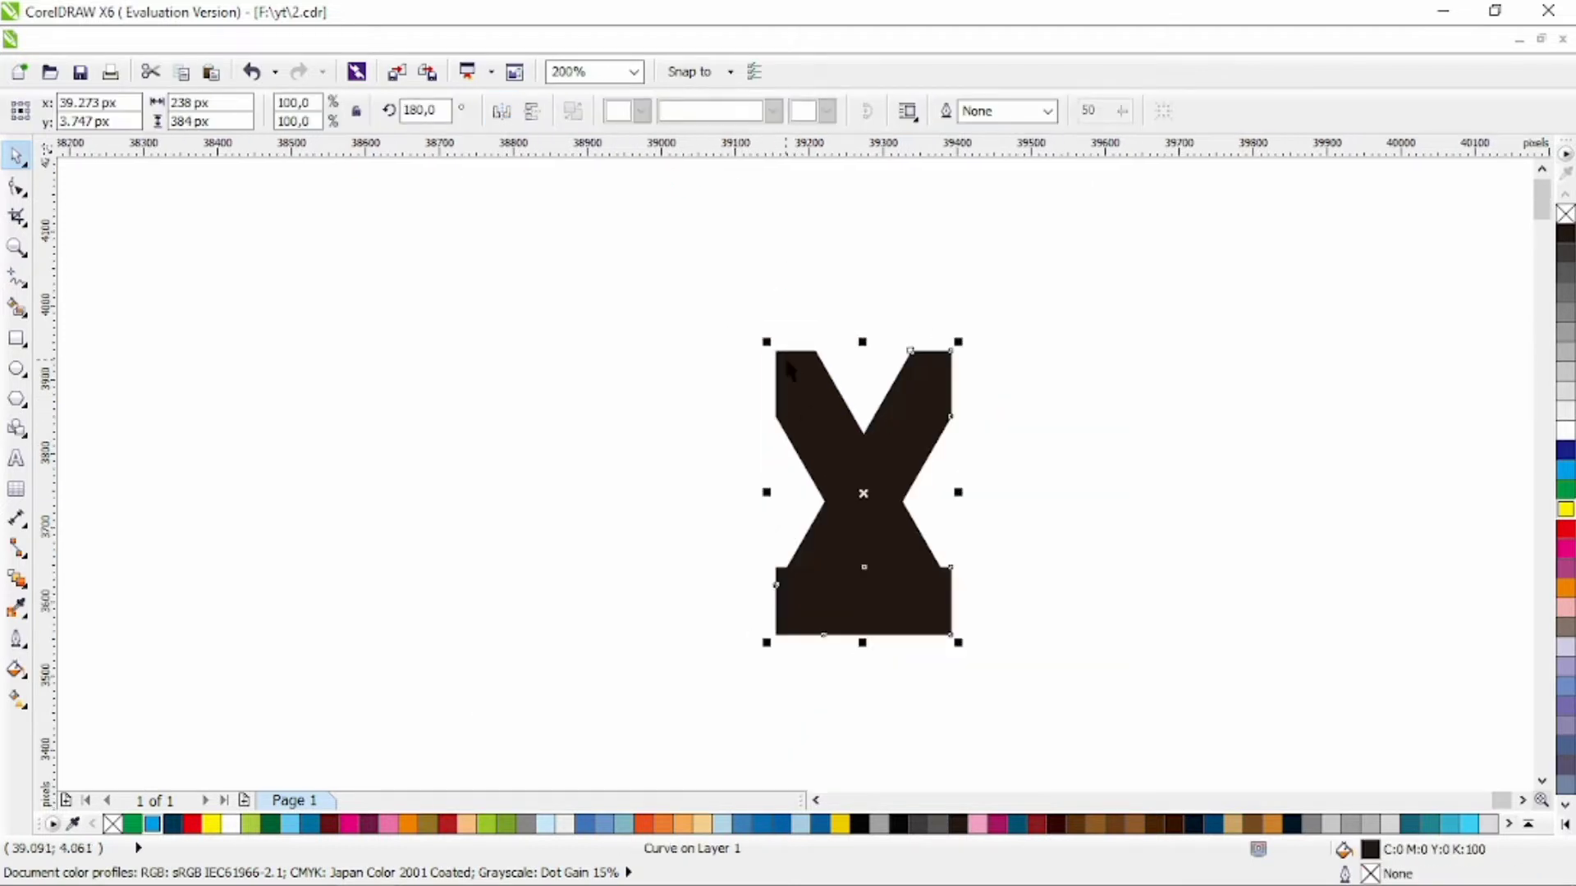
{"action": "left_click_drag", "start_coordinate": [789, 369], "coordinate": [724, 490]}
{"action": "left_click_drag", "start_coordinate": [1080, 268], "coordinate": [517, 668]}
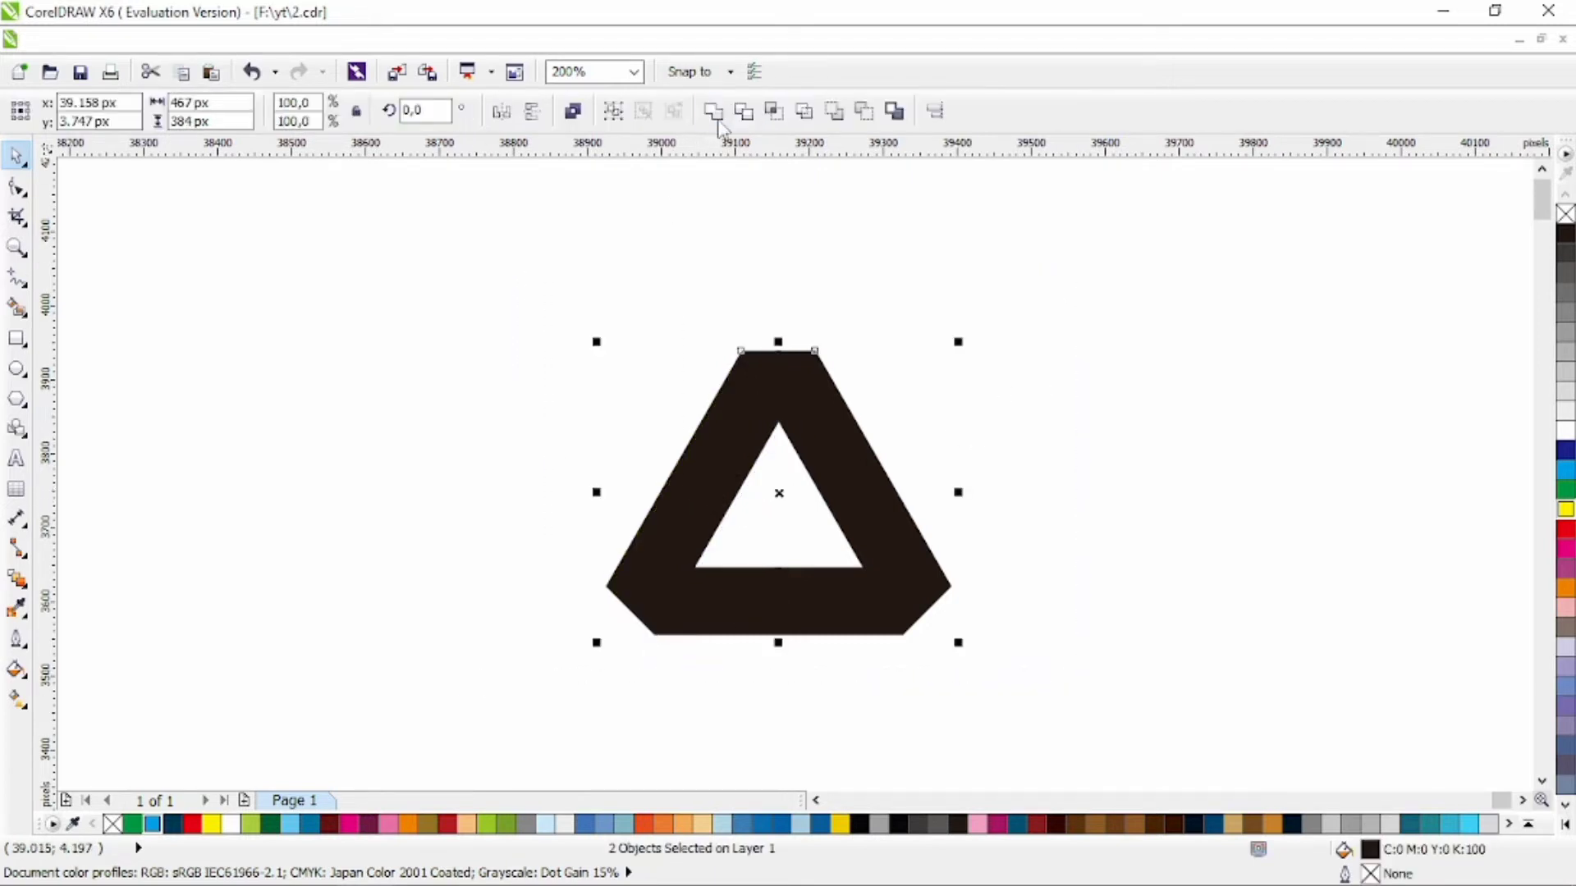
{"action": "left_click", "coordinate": [714, 112]}
- Remove the surplus nodes along the center seam of the welded shape
{"action": "left_click", "coordinate": [845, 403]}
{"action": "key", "text": "F10"}
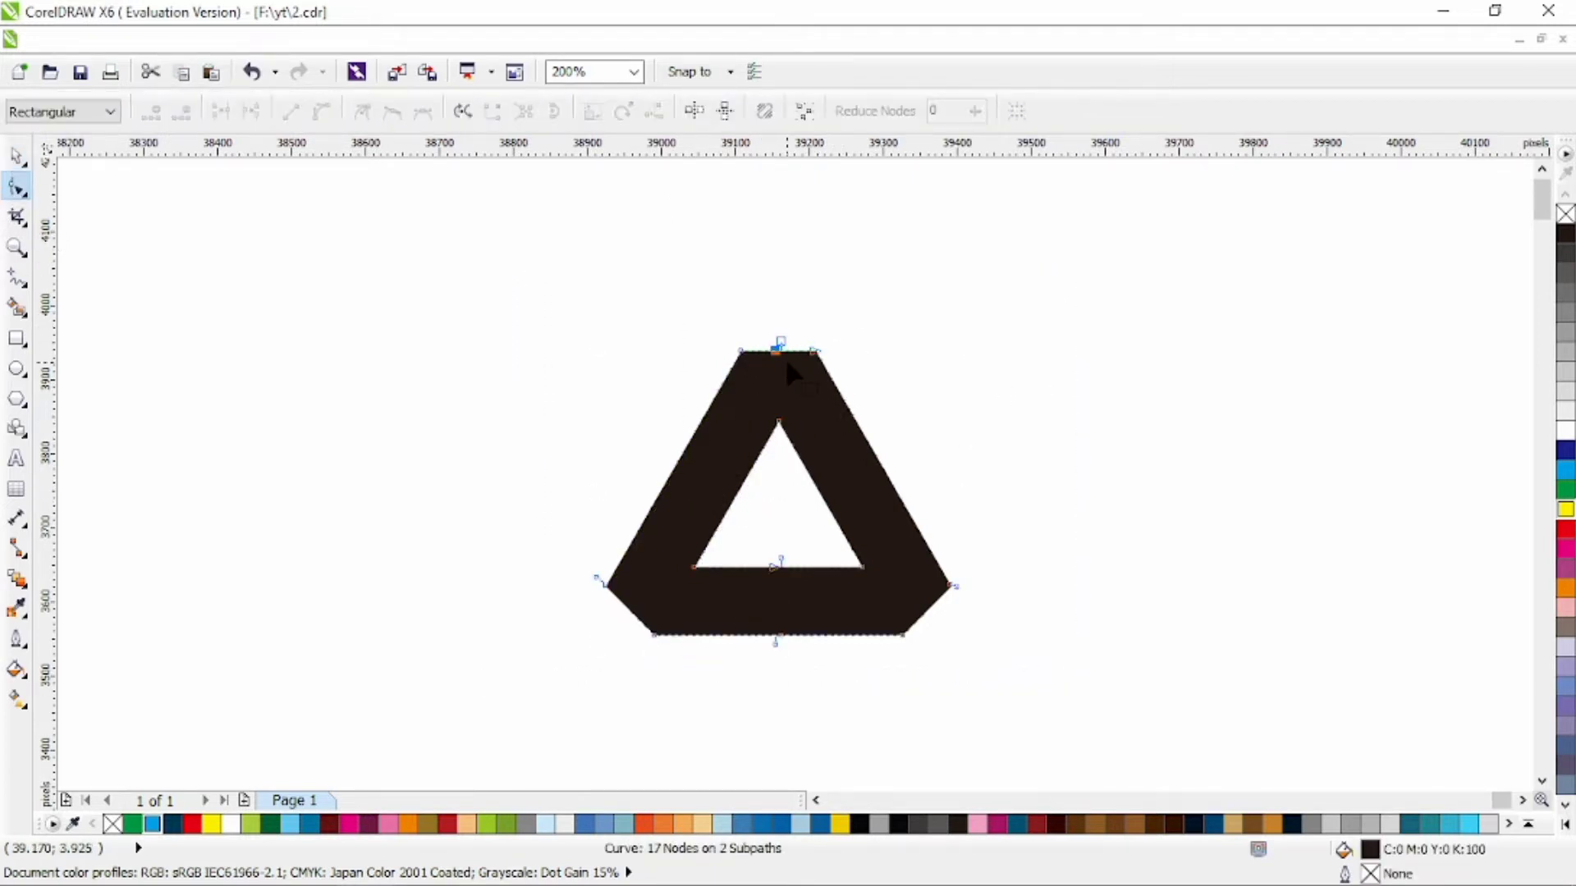
{"action": "left_click", "coordinate": [16, 156]}
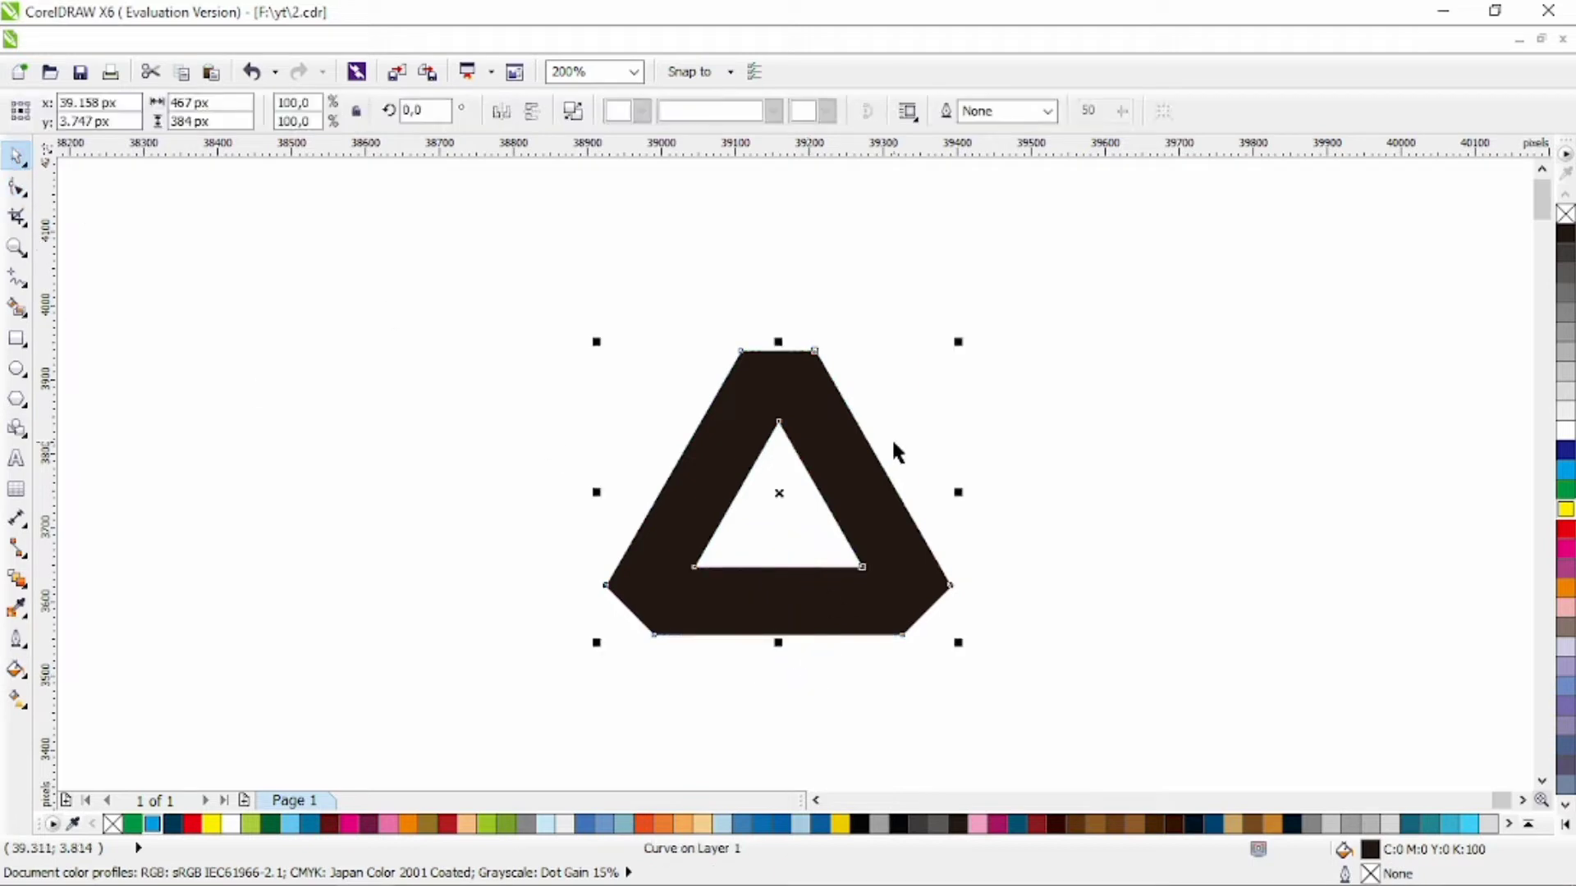
- Fill the shape with 90% black and place an unfilled copy with a black hairline outline over it
{"action": "left_click", "coordinate": [1555, 297]}
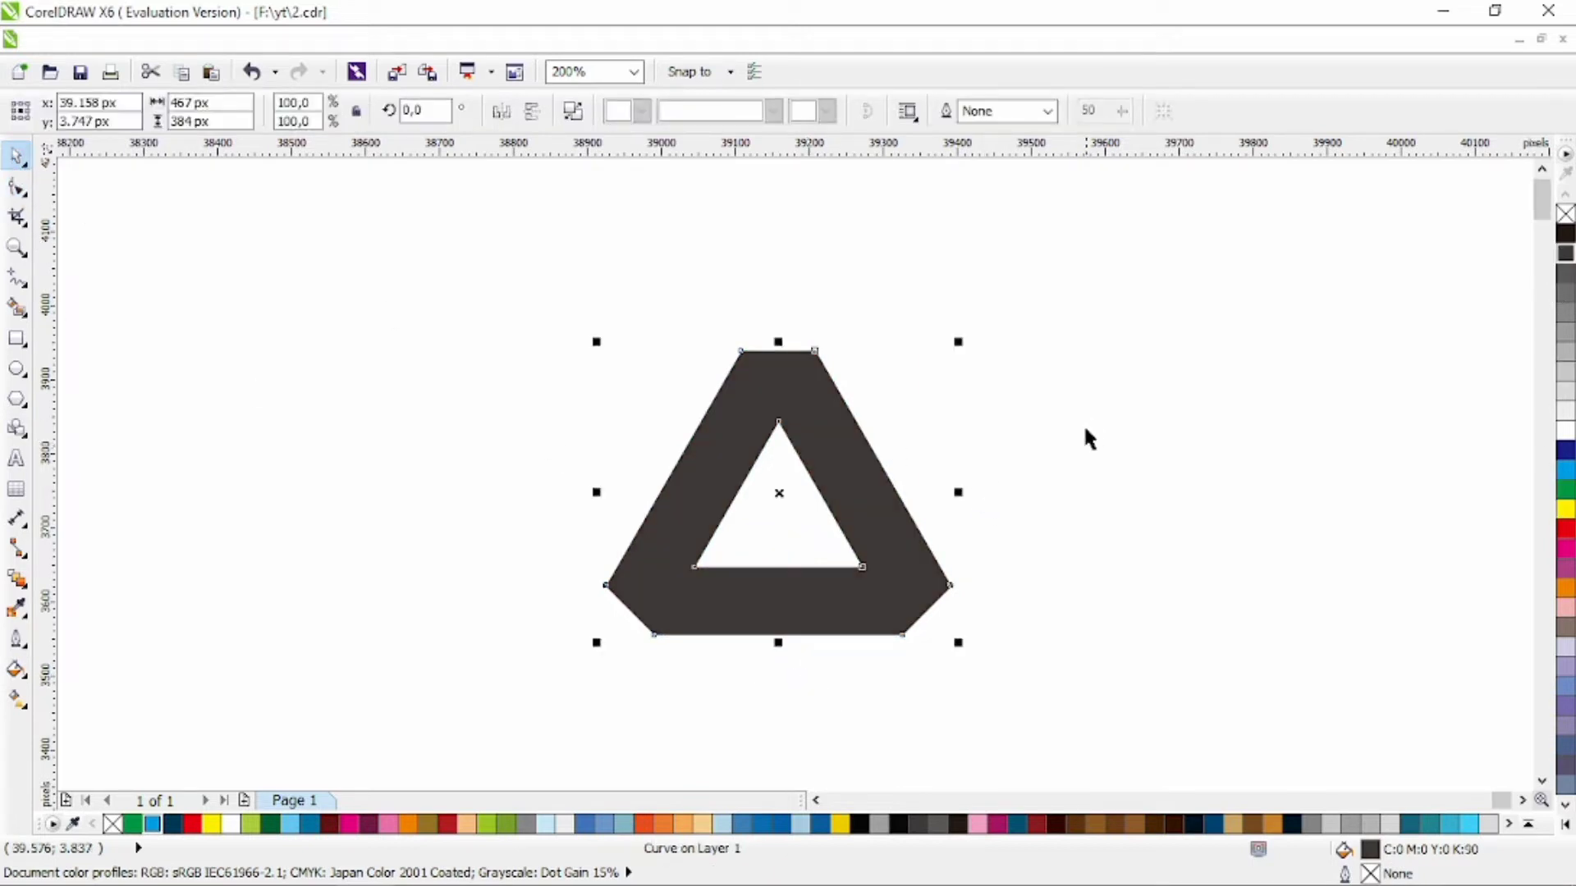
{"action": "right_click", "coordinate": [1564, 233]}
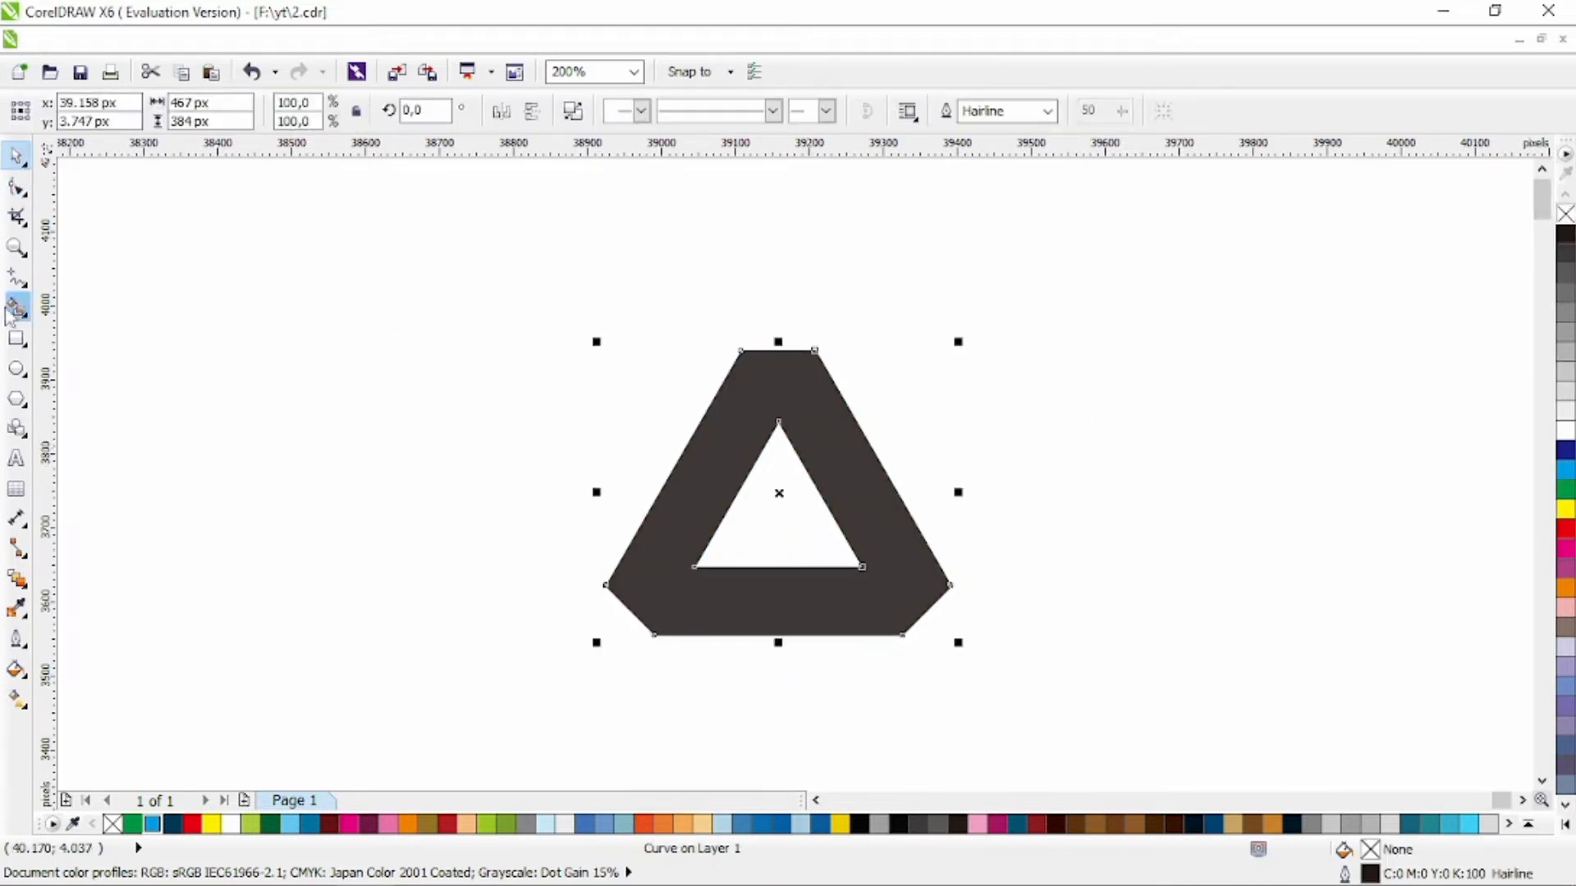
- Trim the outlined copy's lower-left corner with a rectangle about 253 × 159 px and delete the rectangle
{"action": "left_click", "coordinate": [16, 337]}
{"action": "left_click_drag", "start_coordinate": [531, 534], "coordinate": [719, 654]}
{"action": "key", "text": "space"}
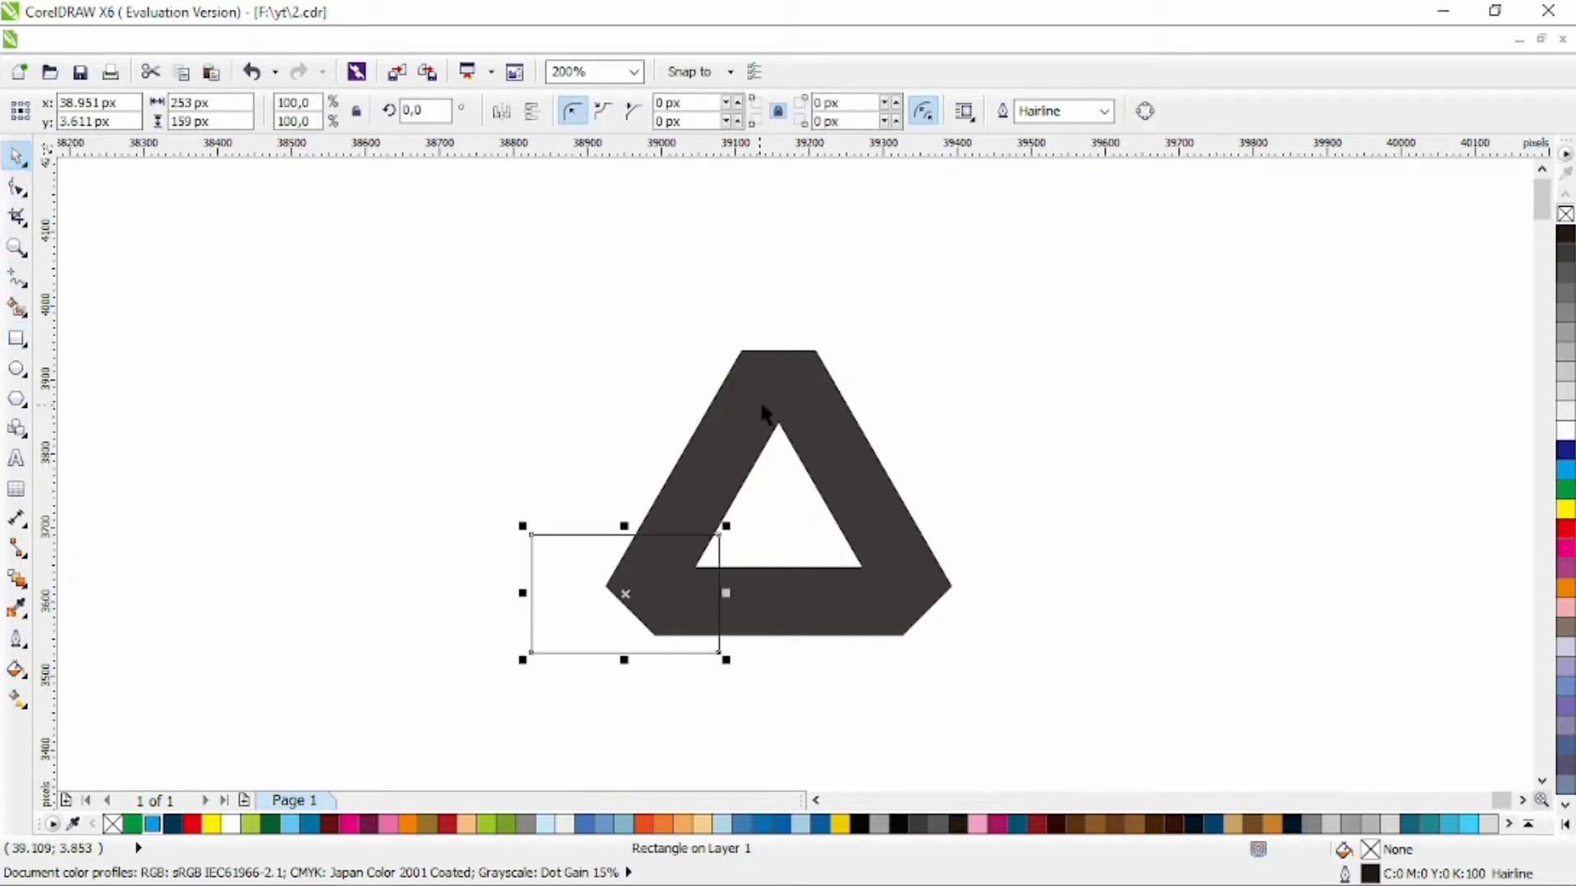
{"action": "left_click", "coordinate": [766, 415], "text": "shift"}
{"action": "left_click", "coordinate": [748, 113]}
{"action": "left_click", "coordinate": [554, 585]}
{"action": "key", "text": "Delete"}
- Delete the outlined copy's inner and left nodes and straighten its open side to form the right diagonal band
{"action": "left_click", "coordinate": [673, 493]}
{"action": "left_click", "coordinate": [16, 187]}
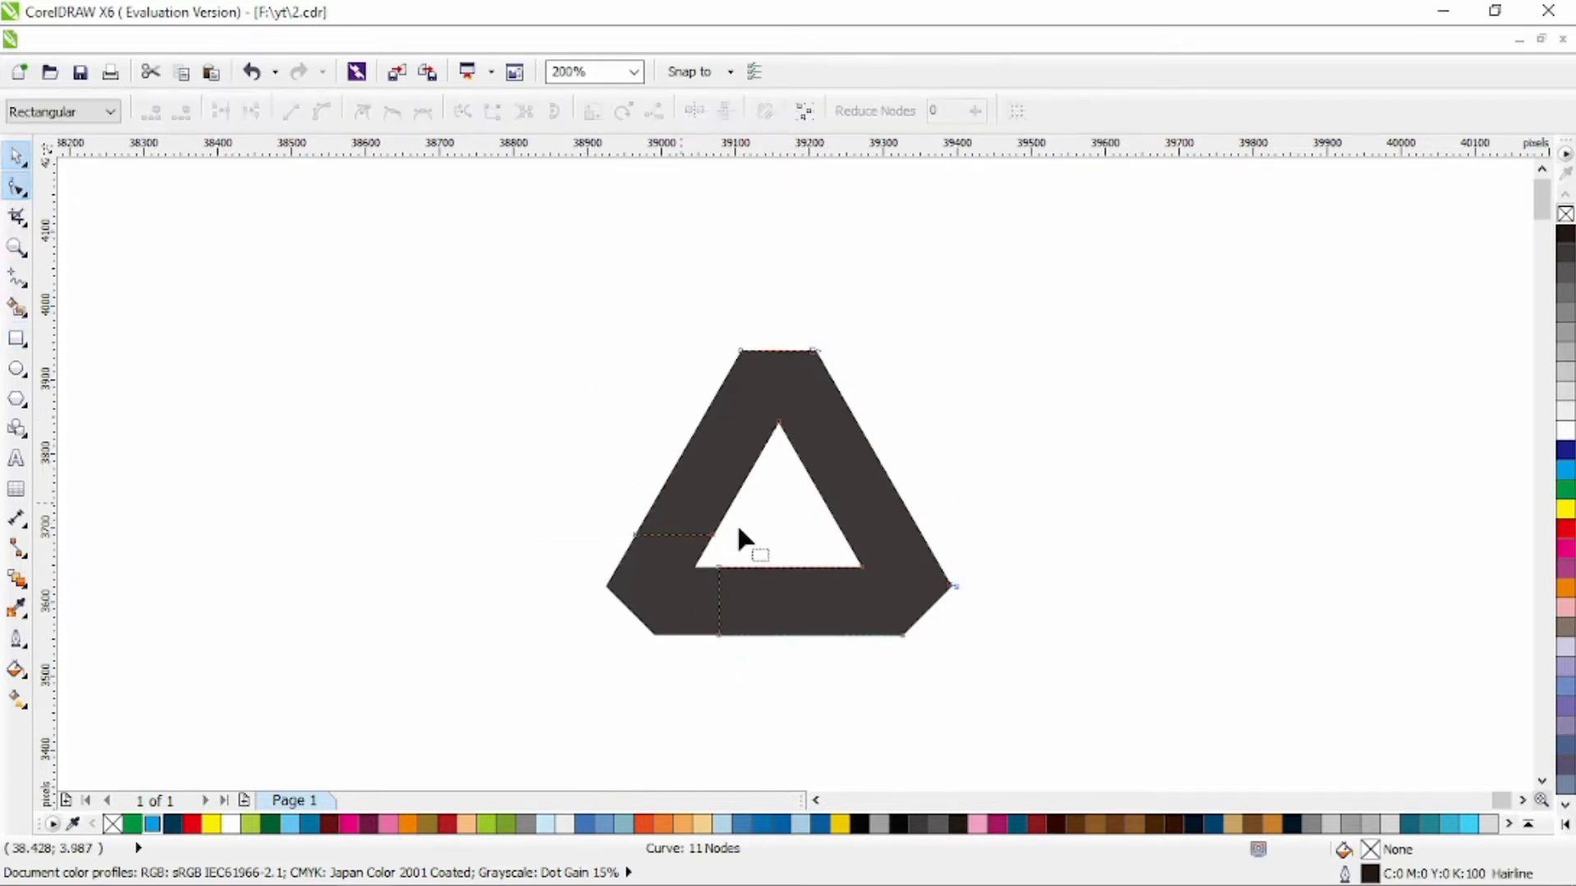
{"action": "left_click_drag", "start_coordinate": [605, 390], "coordinate": [870, 684]}
{"action": "key", "text": "Delete"}
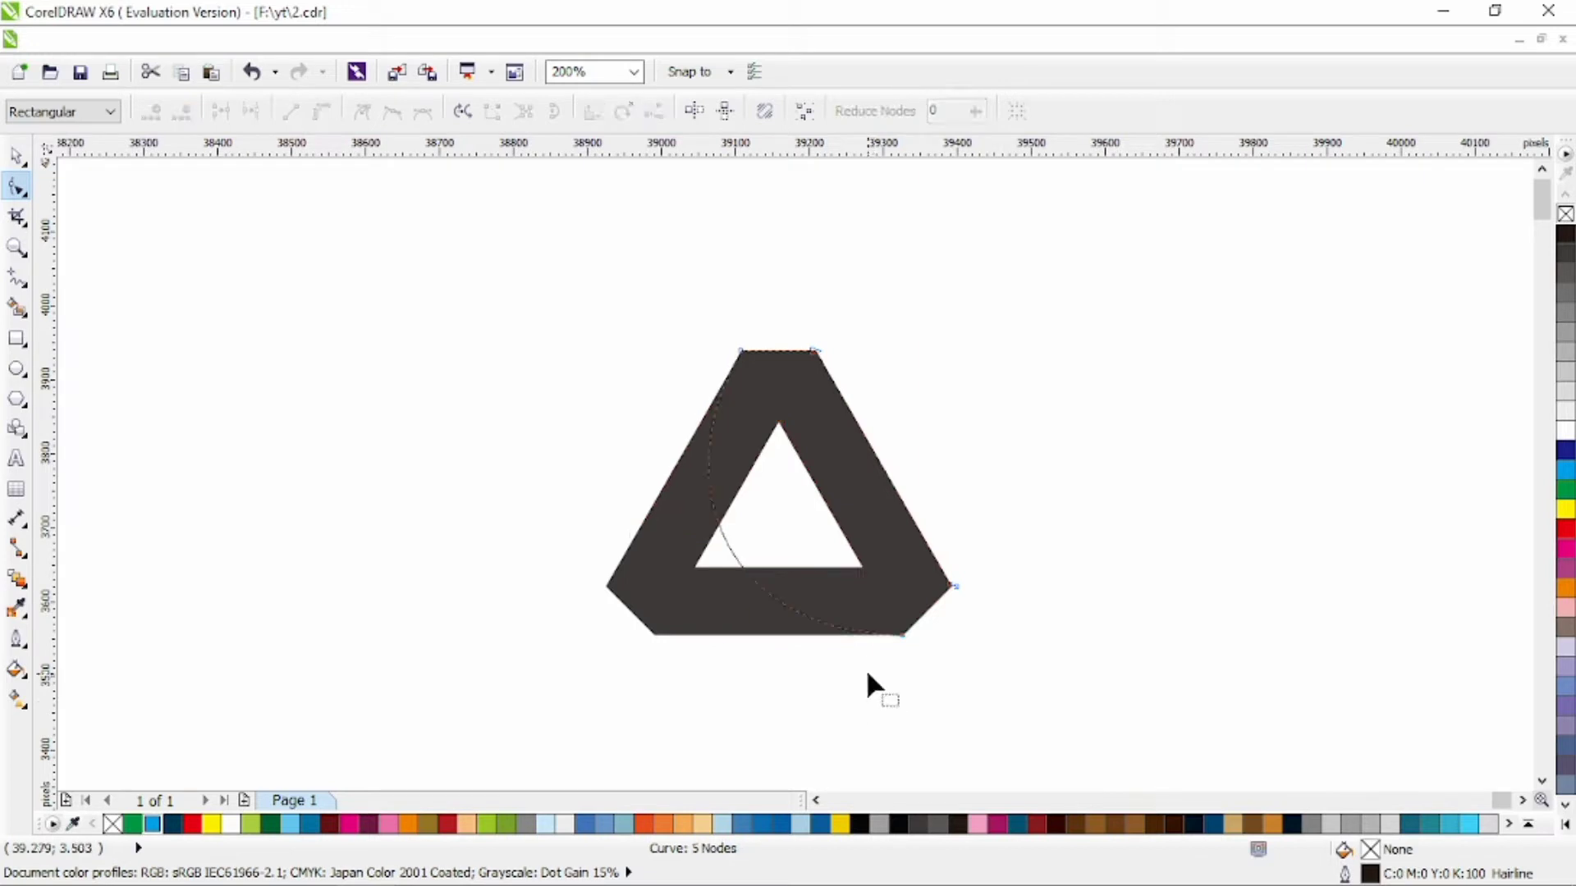
{"action": "left_click", "coordinate": [17, 154]}
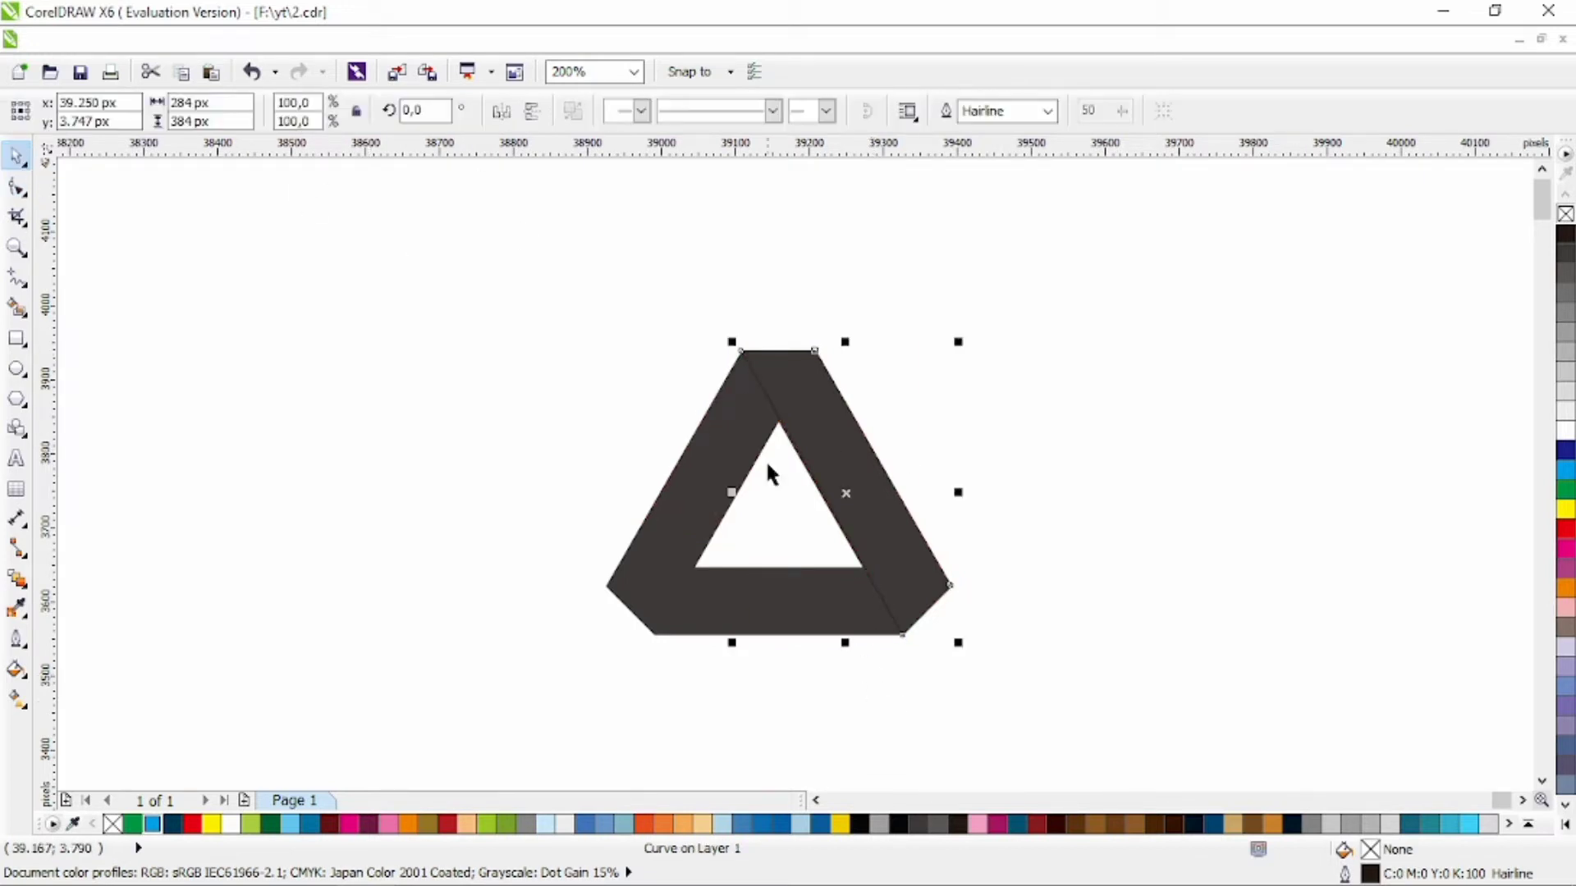
- Make a second unfilled copy of the full shape with a black hairline outline
{"action": "right_click", "coordinate": [1565, 232]}
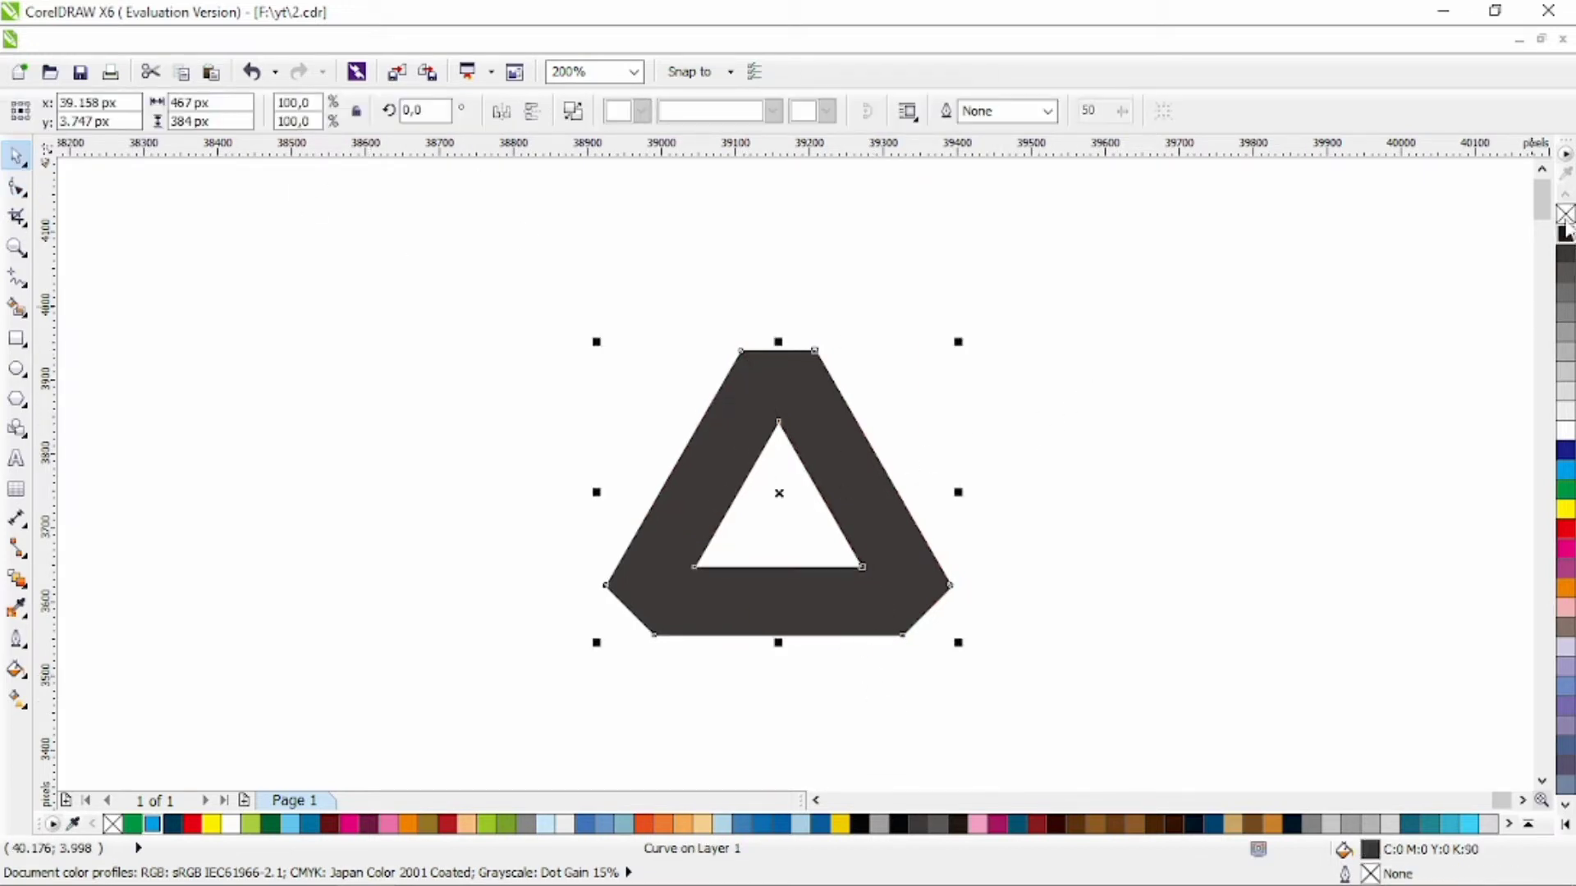
{"action": "left_click", "coordinate": [1565, 213]}
{"action": "left_click", "coordinate": [17, 187]}
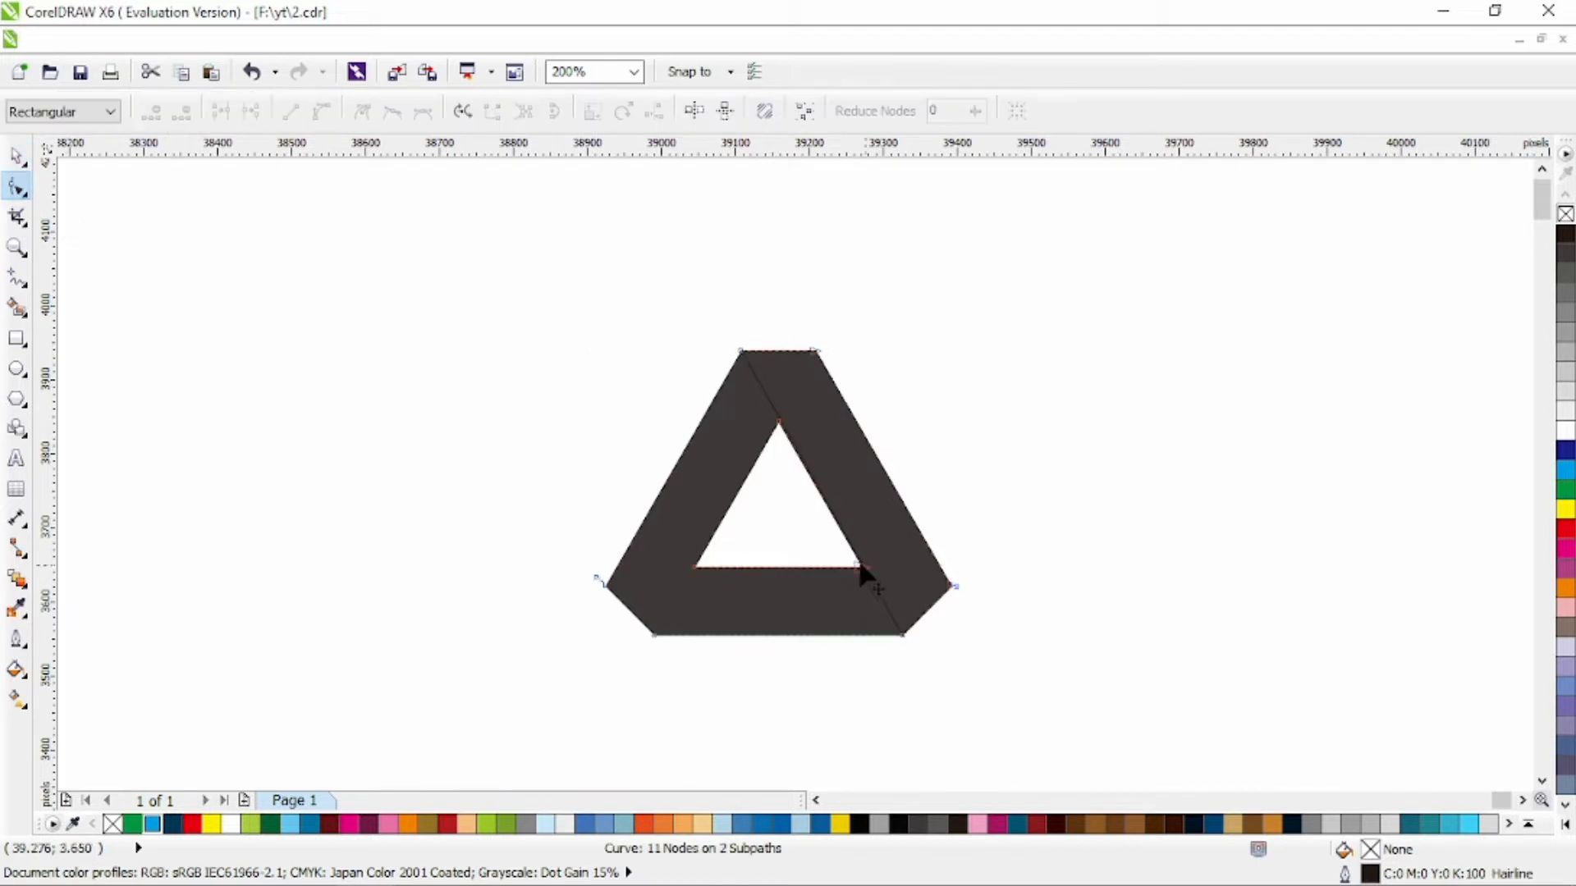
- Trim the second outlined copy's lower-right corner with a rectangle about 434 × 289 px and delete the rectangle
{"action": "left_click", "coordinate": [16, 337]}
{"action": "left_click_drag", "start_coordinate": [767, 504], "coordinate": [1088, 719]}
{"action": "key", "text": "space"}
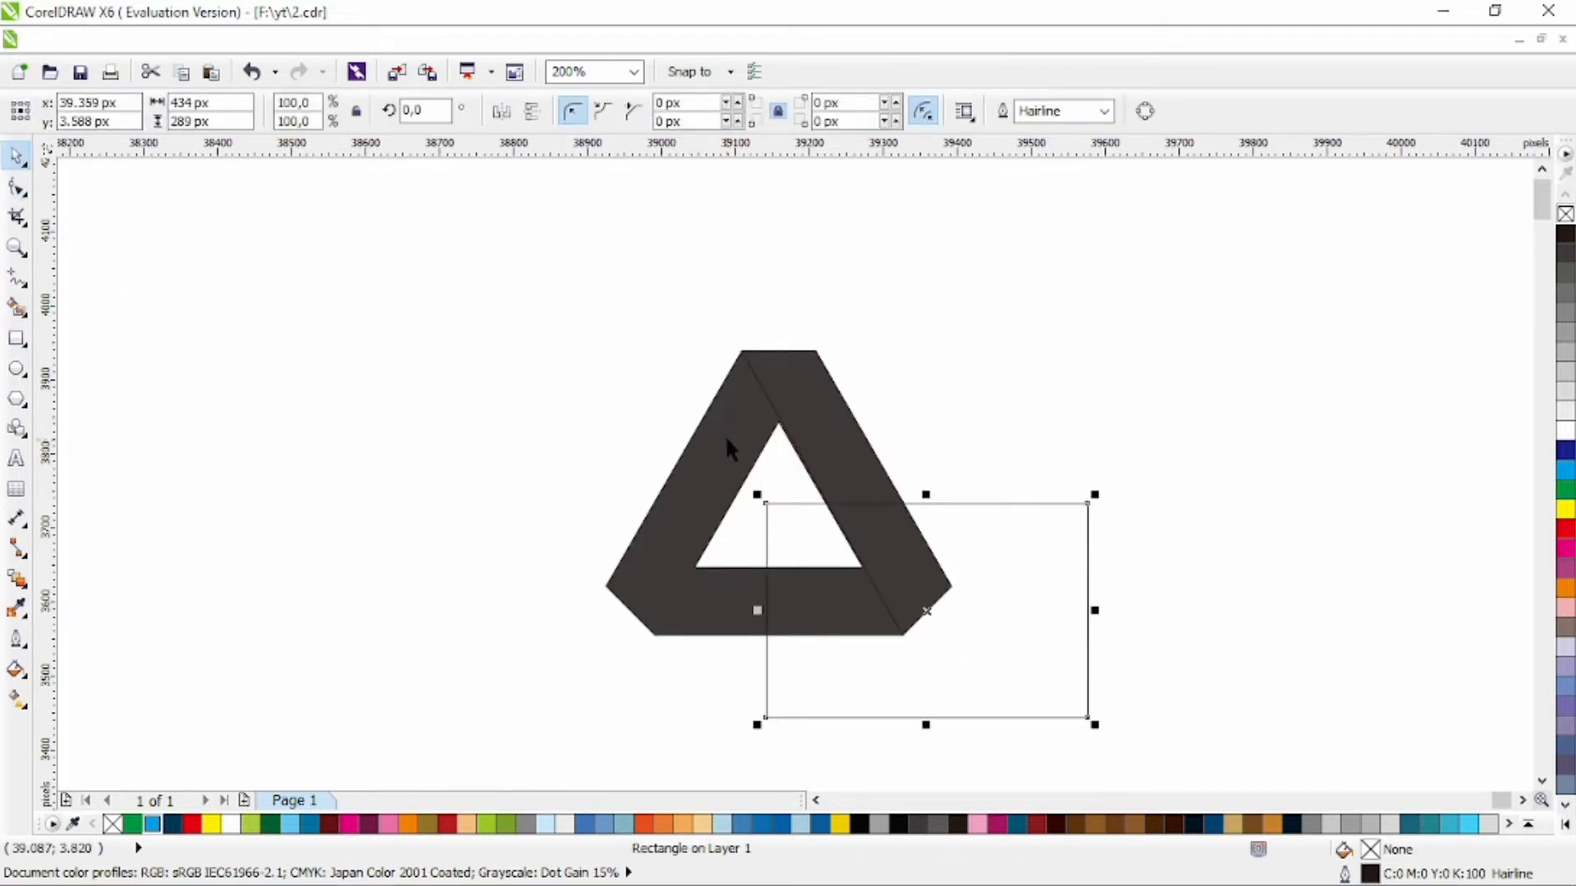
{"action": "left_click", "coordinate": [727, 439], "text": "shift"}
{"action": "left_click", "coordinate": [744, 111]}
{"action": "left_click", "coordinate": [1085, 570]}
{"action": "key", "text": "Delete"}
- Delete the second copy's inner and right nodes and convert its segments to straight lines to form the left diagonal band
{"action": "left_click", "coordinate": [703, 605]}
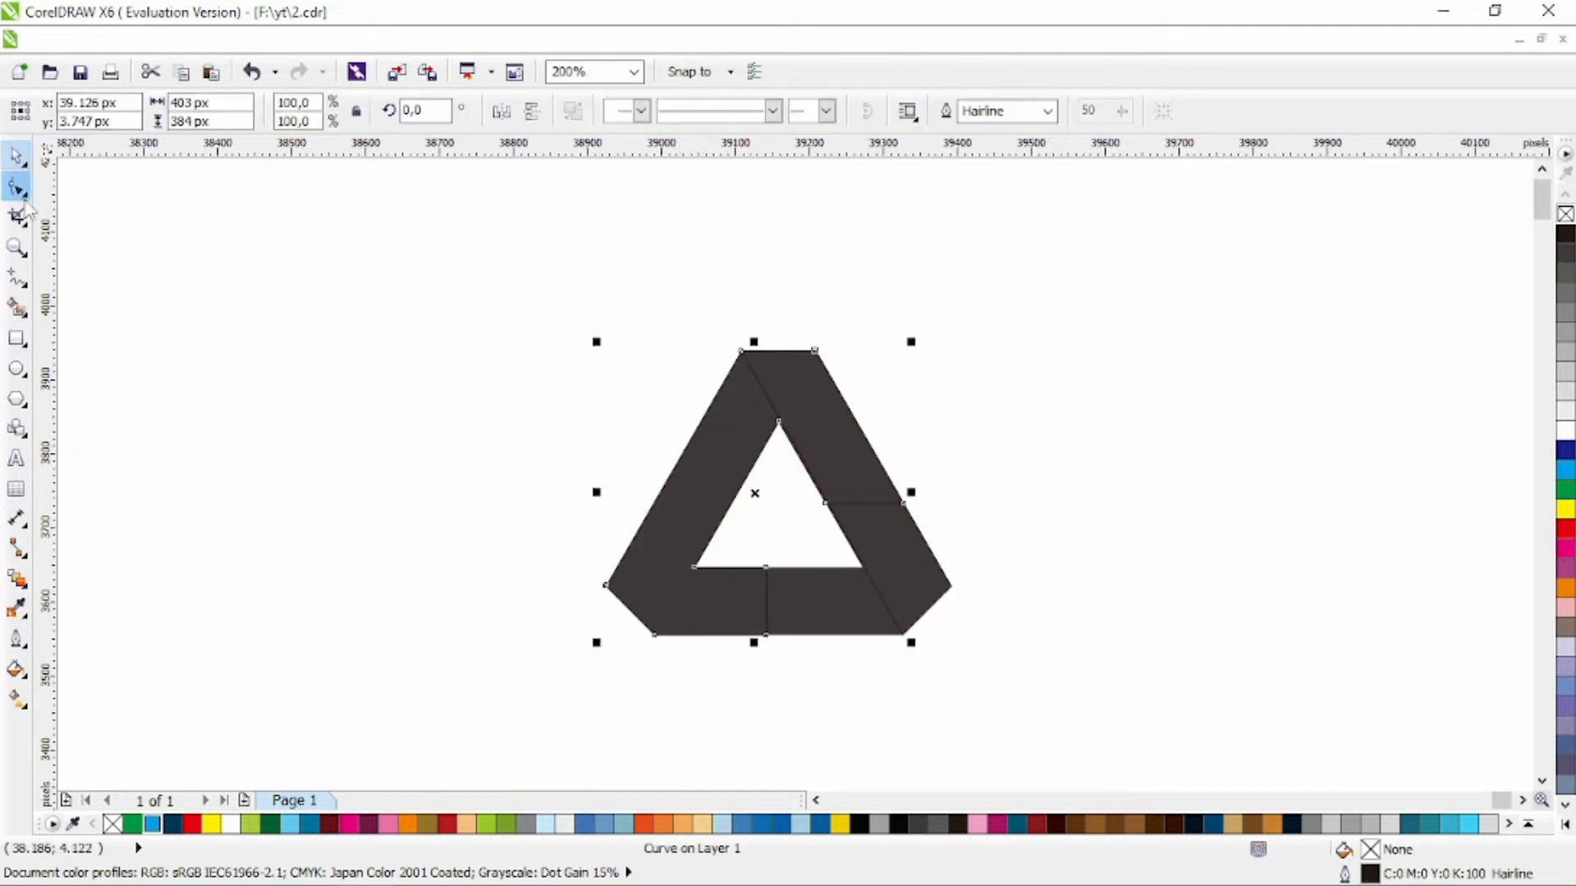
{"action": "left_click", "coordinate": [18, 191]}
{"action": "left_click_drag", "start_coordinate": [691, 690], "coordinate": [686, 688]}
{"action": "key", "text": "Delete"}
{"action": "key", "text": "ctrl+a"}
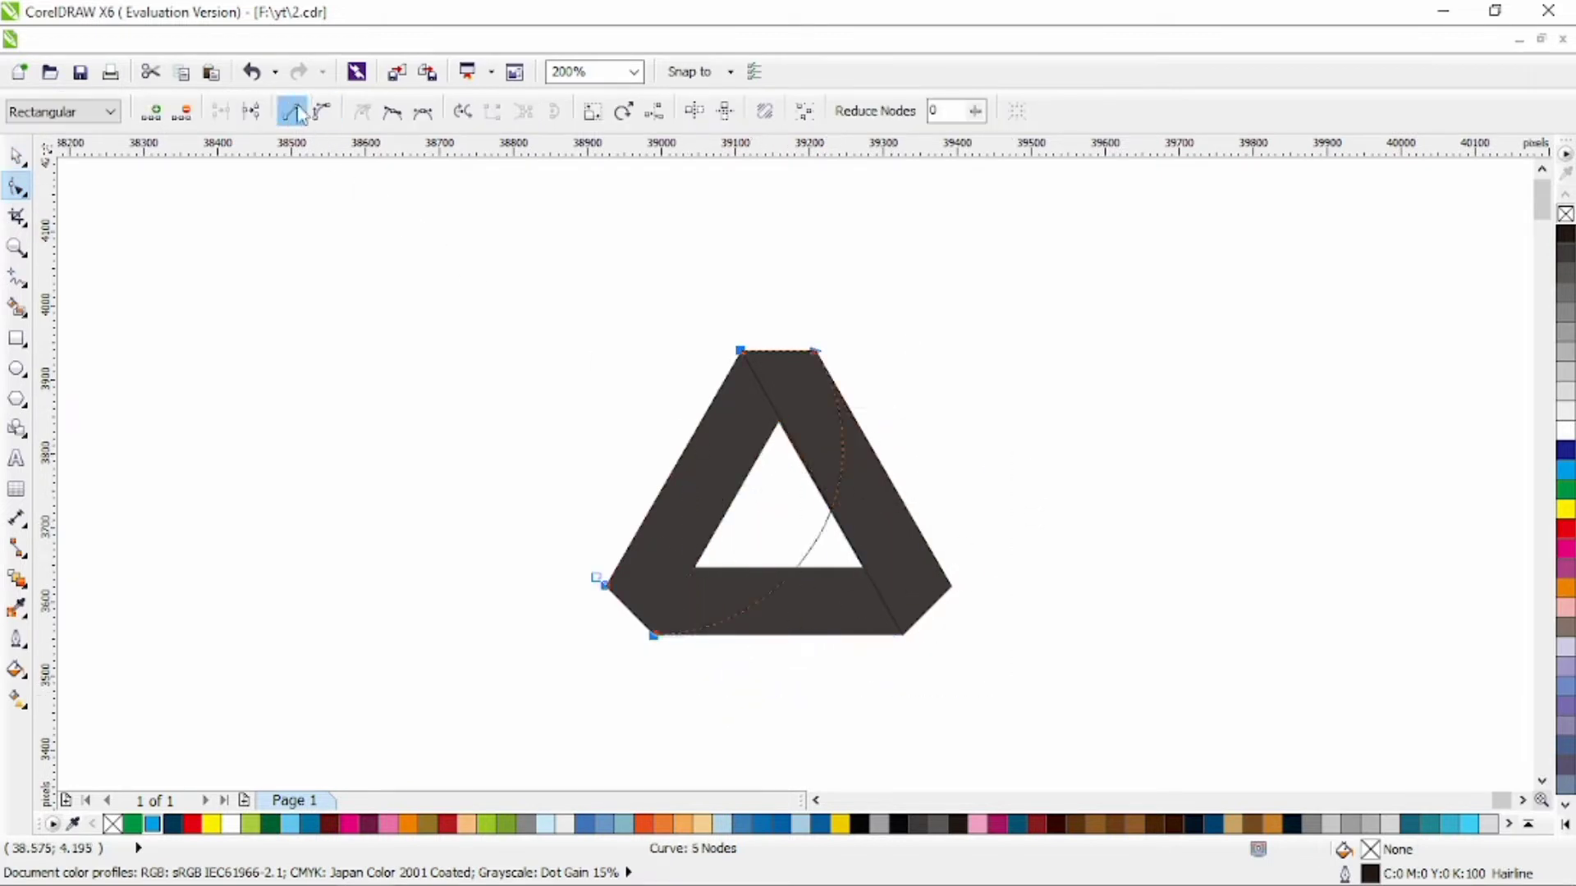
{"action": "left_click", "coordinate": [292, 110]}
{"action": "left_click", "coordinate": [15, 156]}
{"action": "left_click", "coordinate": [533, 395]}
- Trim the upper part of the filled shape with a wide rectangle drawn across its top and delete the rectangle
{"action": "left_click", "coordinate": [657, 511]}
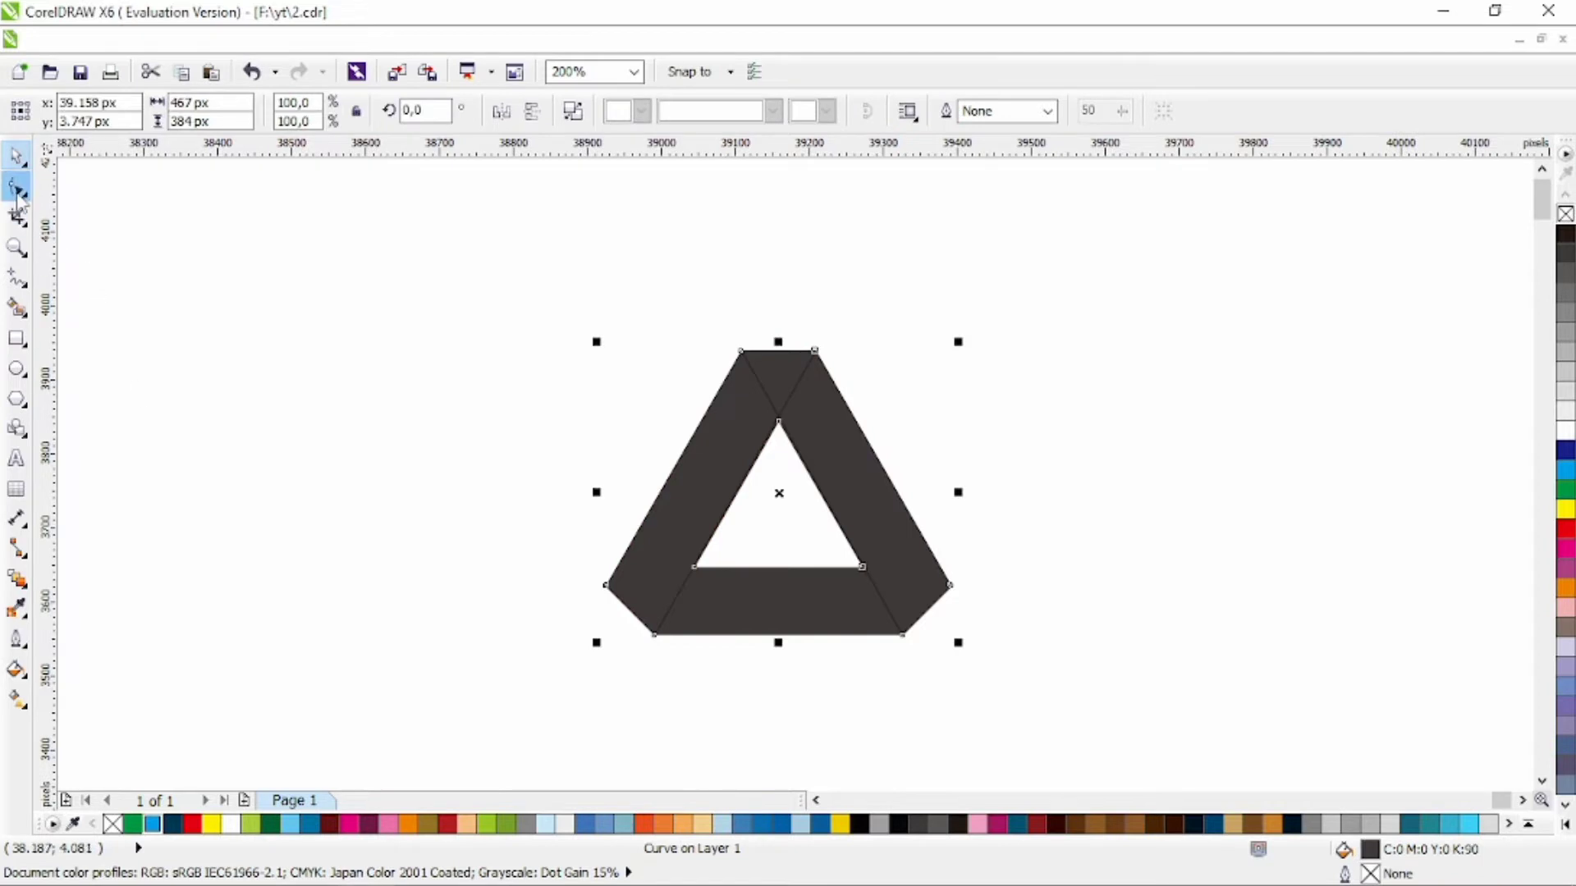
{"action": "left_click", "coordinate": [16, 338]}
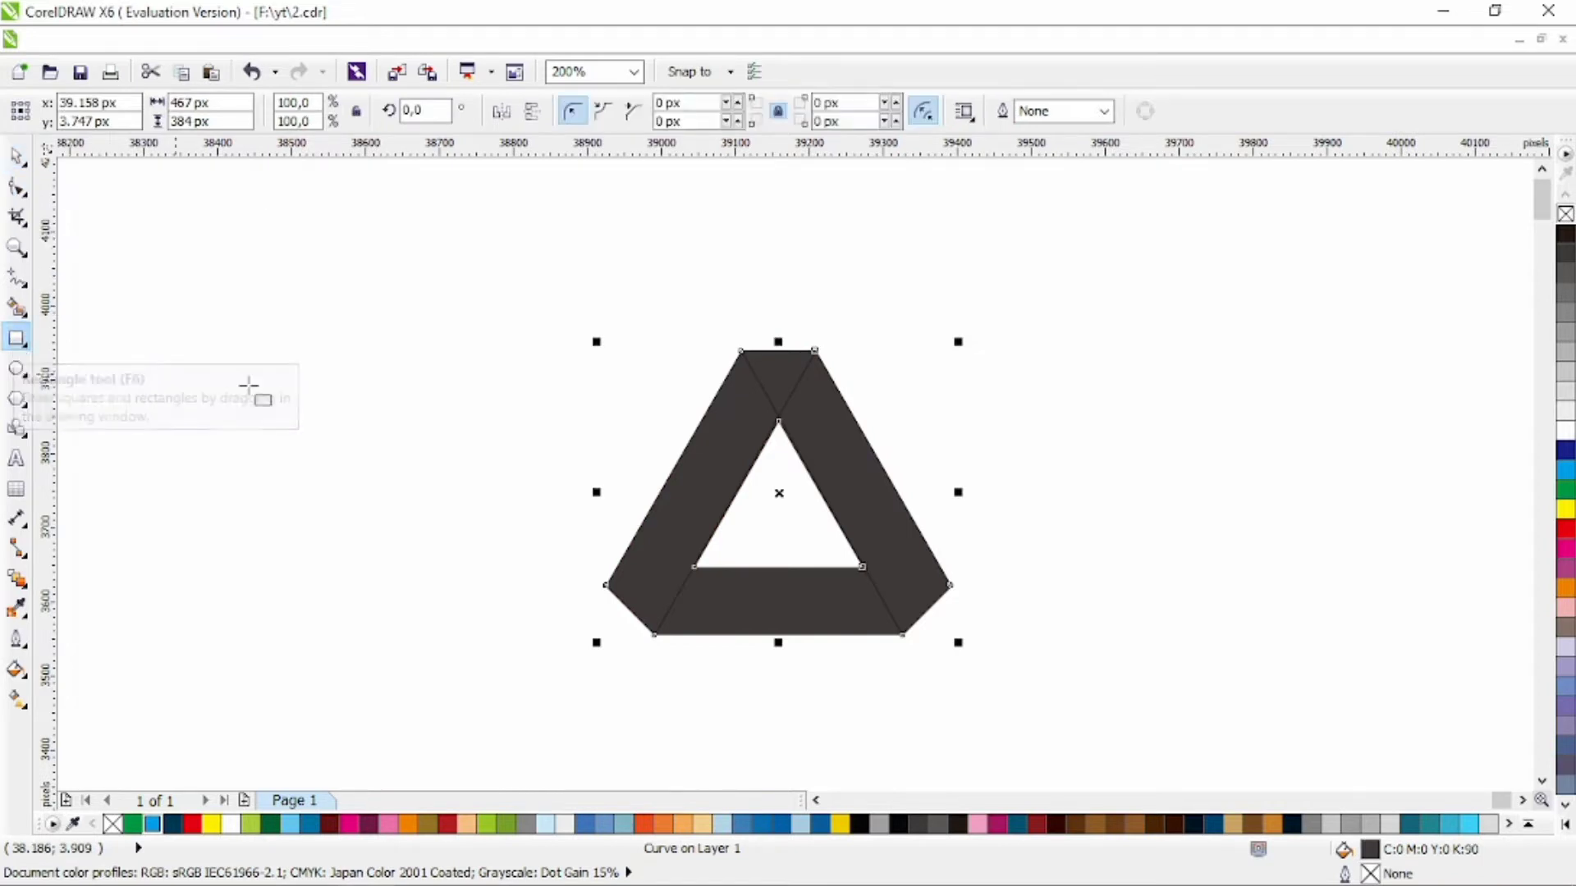
{"action": "left_click_drag", "start_coordinate": [636, 293], "coordinate": [999, 474]}
{"action": "key", "text": "space"}
{"action": "left_click", "coordinate": [792, 580], "text": "shift"}
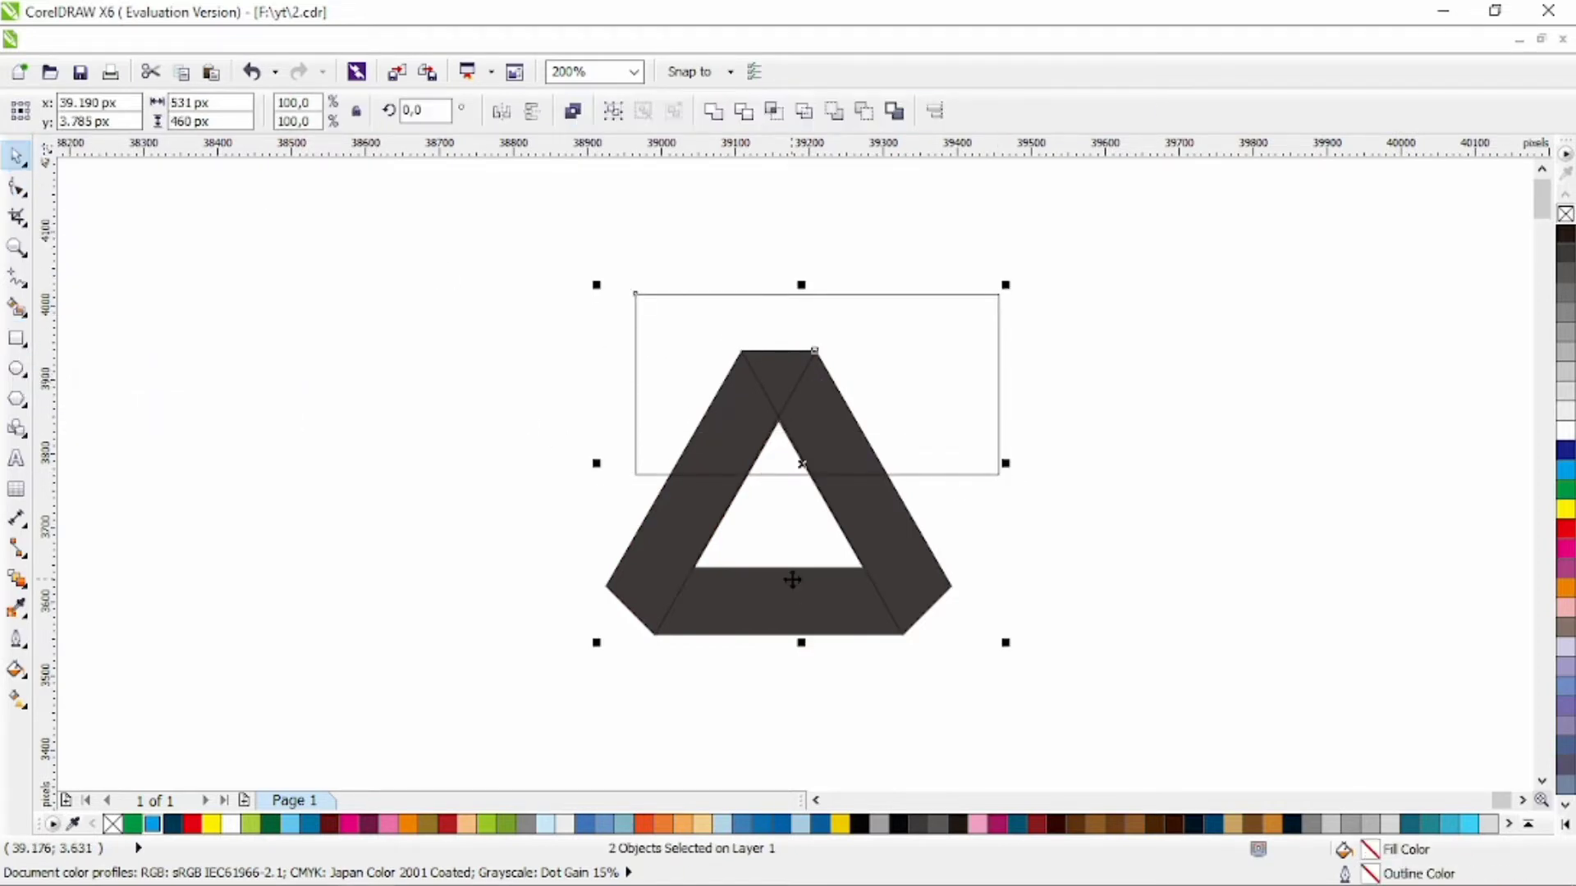
{"action": "left_click", "coordinate": [743, 111]}
{"action": "key", "text": "Delete"}
- Delete the filled shape's upper and inner nodes and convert its segments to straight lines to form a solid bottom band
{"action": "left_click", "coordinate": [780, 576]}
{"action": "key", "text": "F10"}
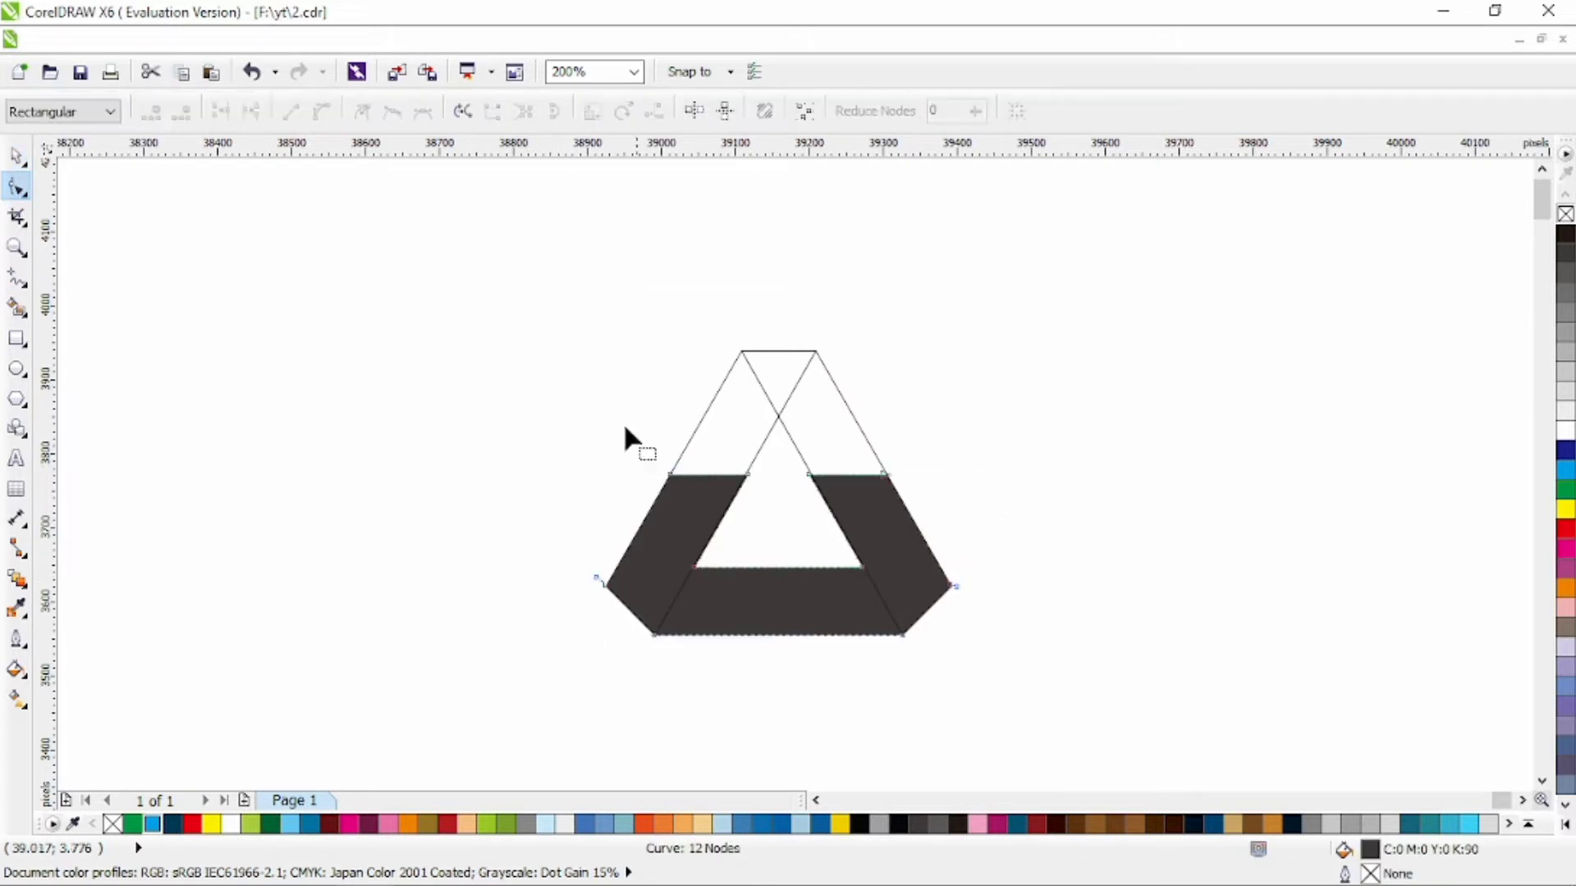
{"action": "left_click_drag", "start_coordinate": [623, 422], "coordinate": [1010, 543]}
{"action": "key", "text": "Delete"}
{"action": "left_click_drag", "start_coordinate": [809, 556], "coordinate": [880, 579]}
{"action": "key", "text": "Delete"}
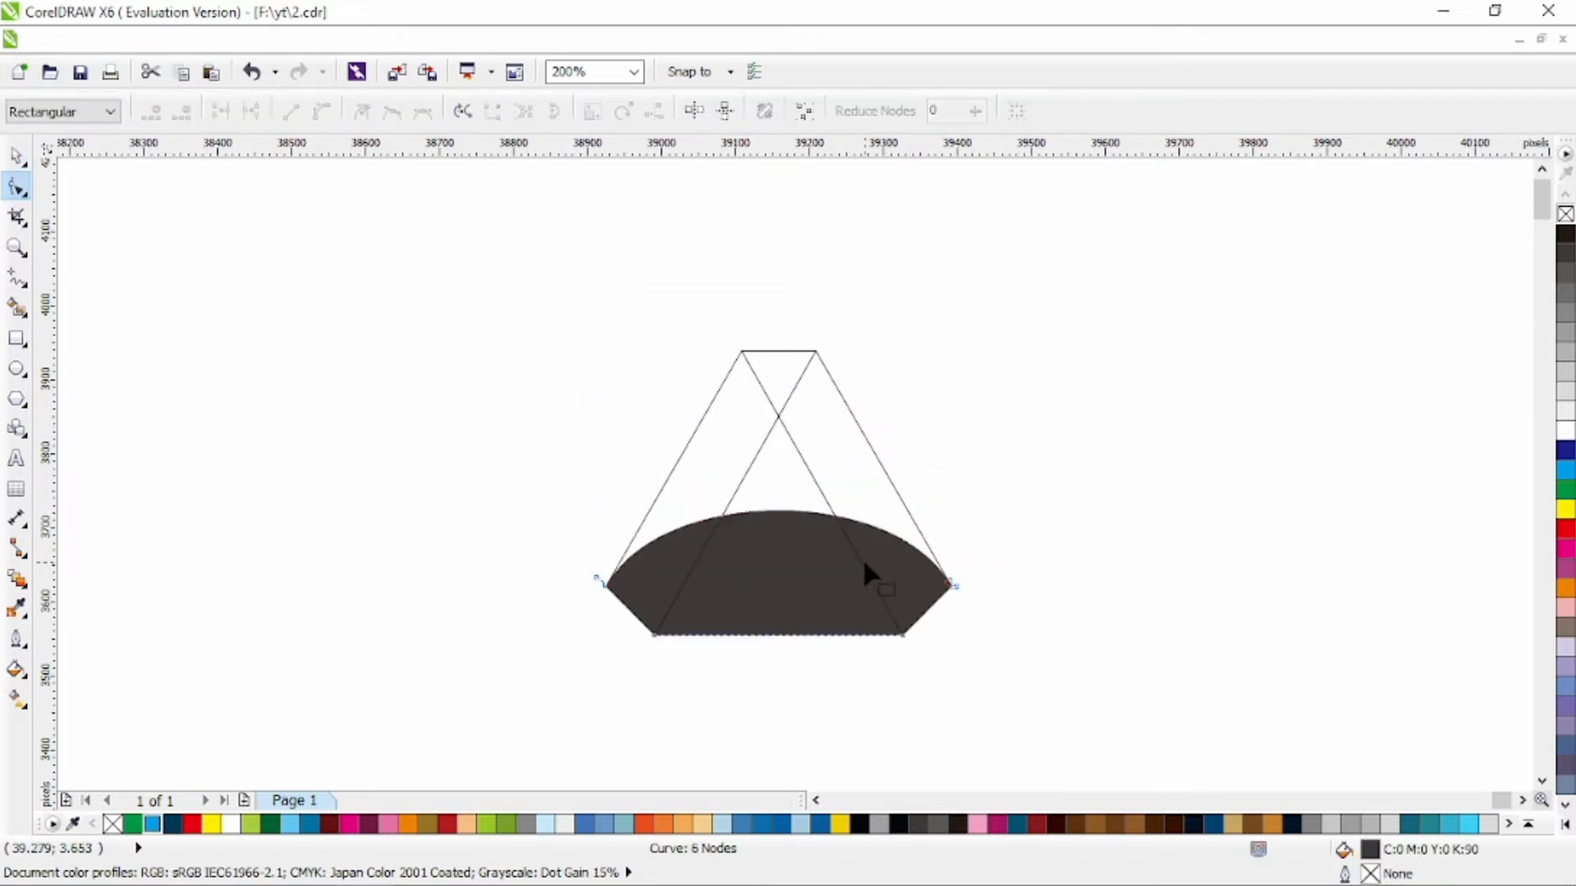
{"action": "key", "text": "ctrl+a"}
{"action": "left_click", "coordinate": [291, 112]}
{"action": "left_click", "coordinate": [15, 155]}
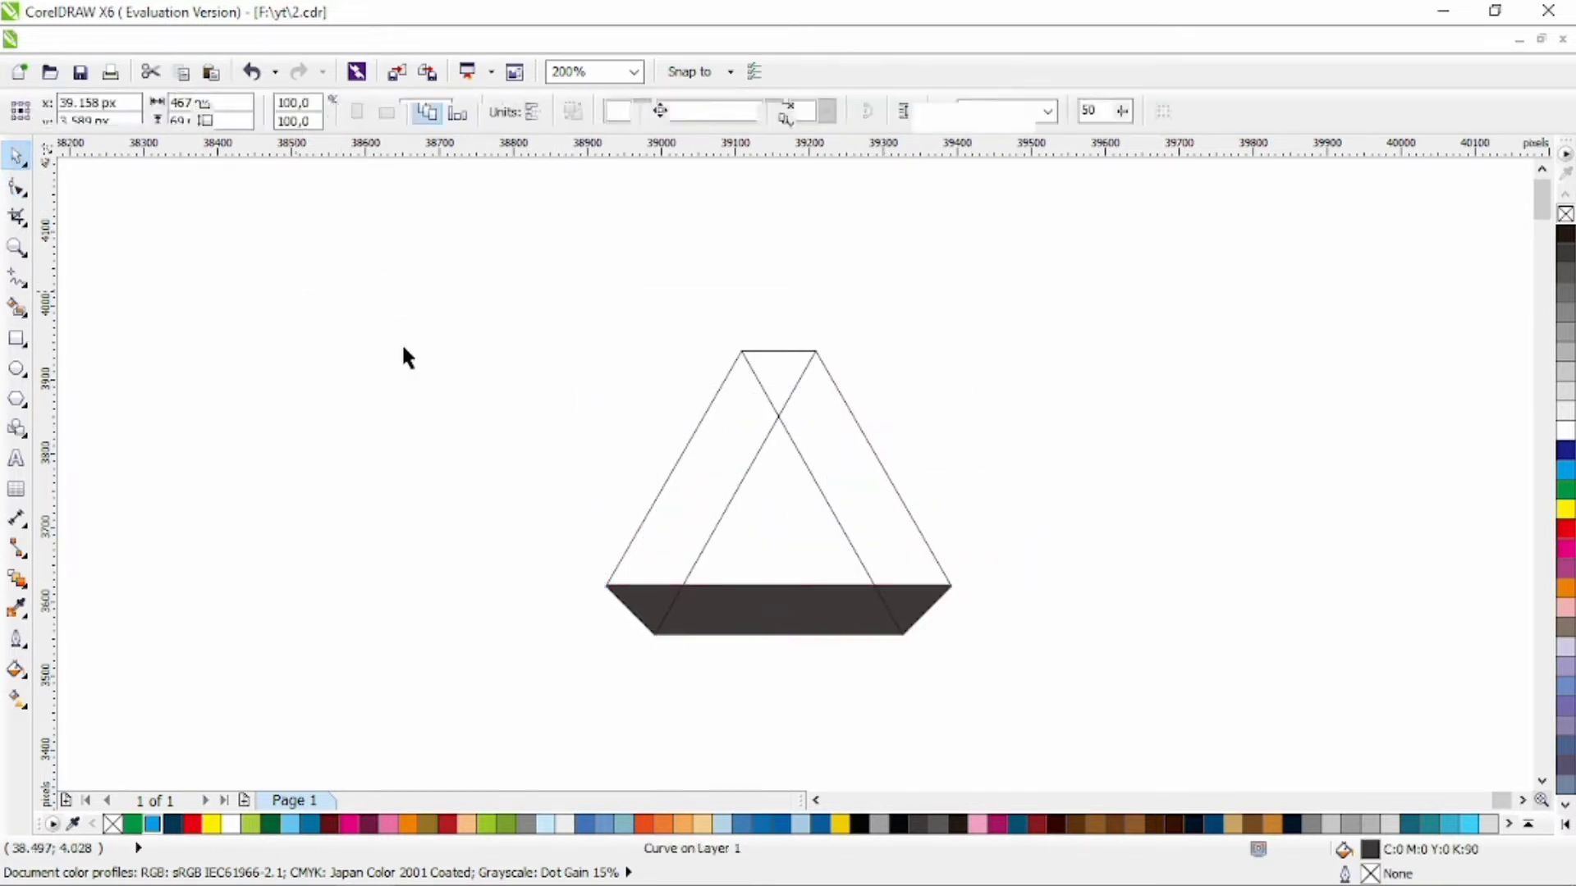
{"action": "left_click", "coordinate": [405, 356]}
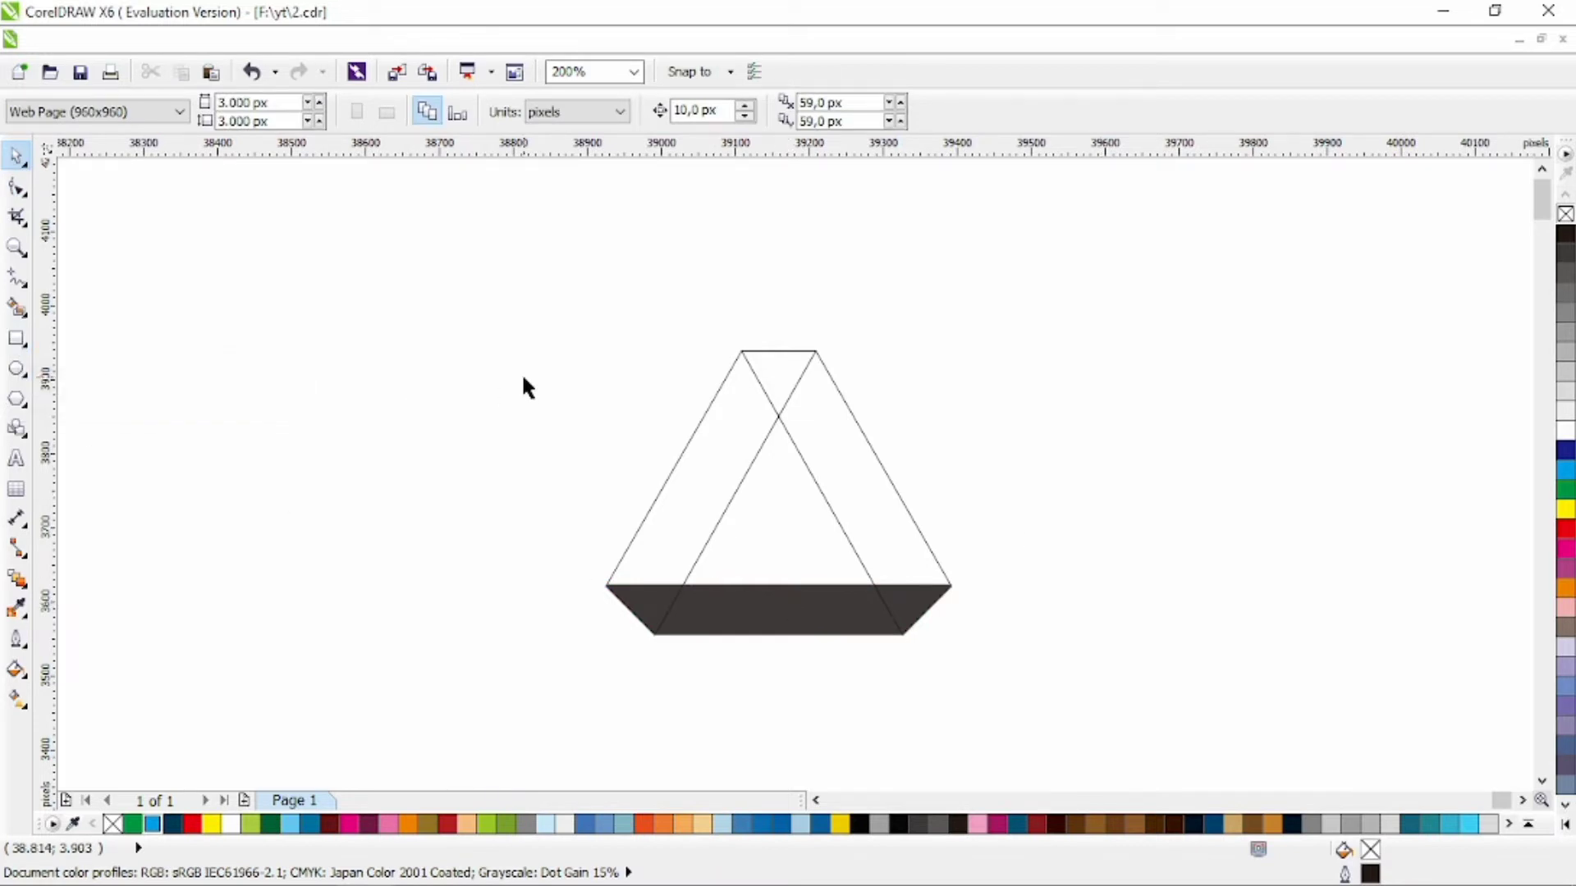
- Draw a vertical rectangle about 17 × 195 px across the bottom band and center it horizontally on the band
{"action": "left_click", "coordinate": [18, 339]}
{"action": "left_click_drag", "start_coordinate": [773, 542], "coordinate": [786, 697]}
{"action": "key", "text": "space"}
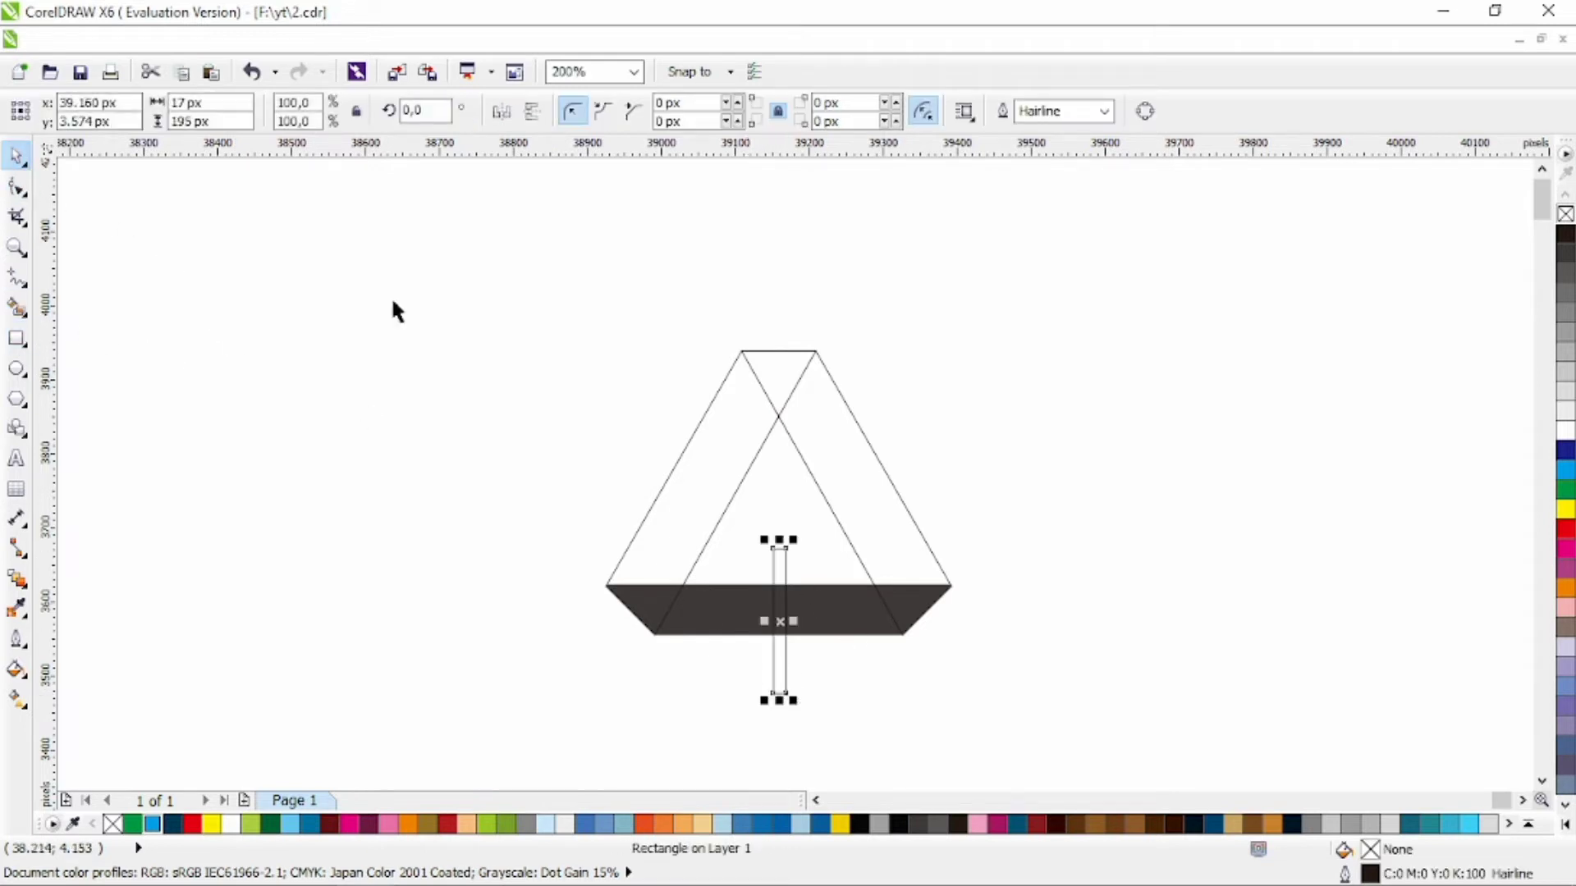
{"action": "left_click", "coordinate": [755, 593], "text": "shift"}
{"action": "key", "text": "c"}
- Widen the vertical rectangle evenly about its center, trim the bottom band with it, and delete the rectangle
{"action": "left_click", "coordinate": [987, 517]}
{"action": "left_click", "coordinate": [777, 573]}
{"action": "left_click_drag", "start_coordinate": [793, 622], "coordinate": [804, 622]}
{"action": "left_click", "coordinate": [817, 614], "text": "shift"}
{"action": "left_click", "coordinate": [727, 112]}
{"action": "key", "text": "Escape"}
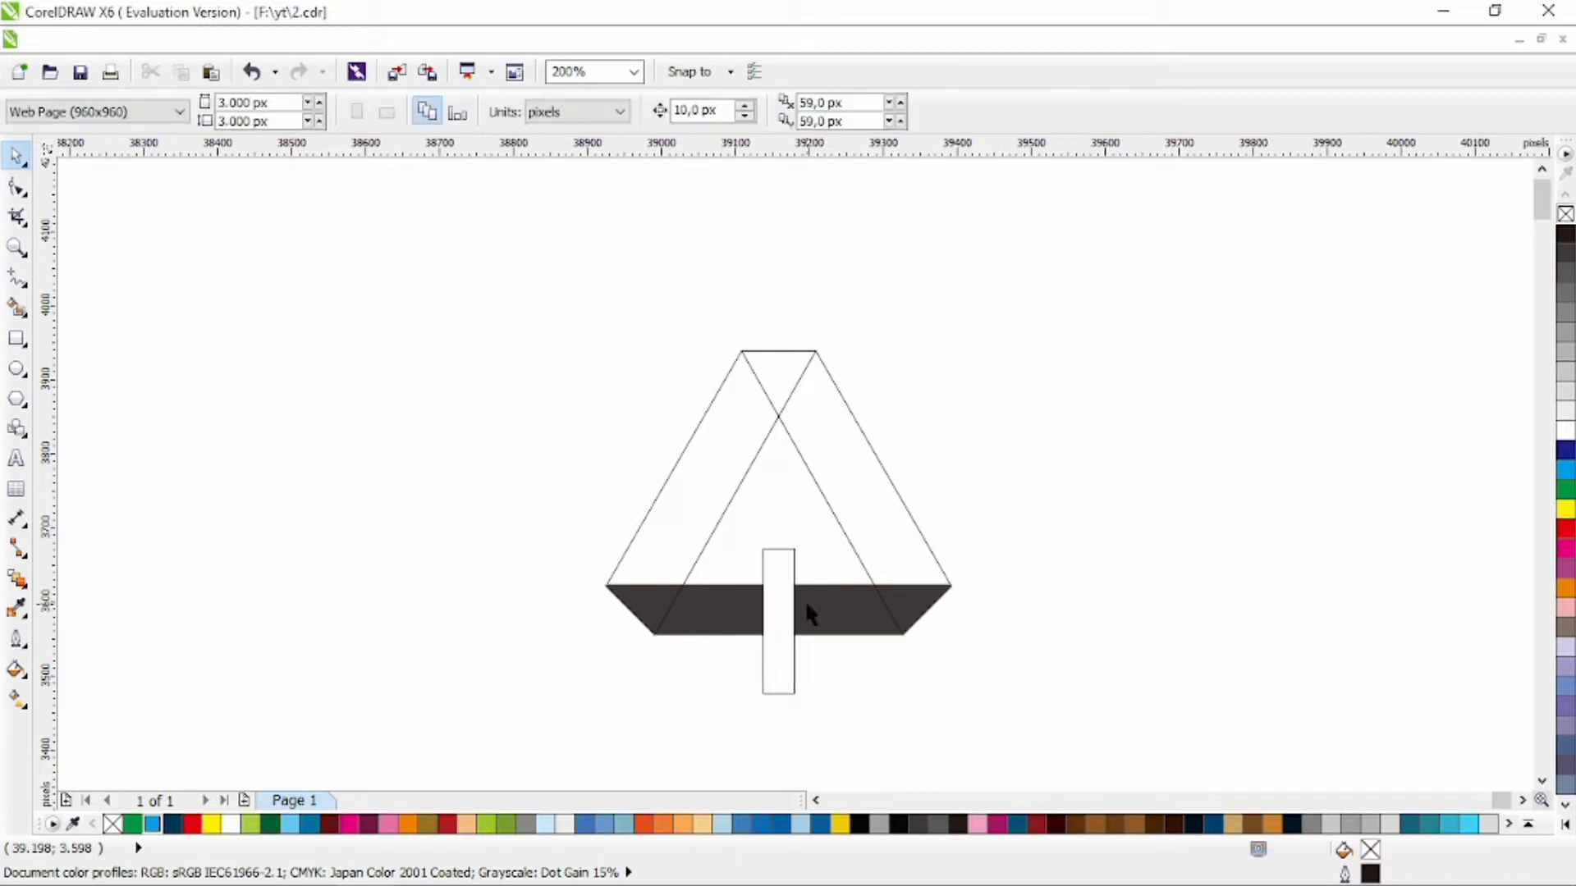
{"action": "left_click", "coordinate": [777, 552]}
{"action": "key", "text": "Delete"}
{"action": "left_click", "coordinate": [739, 624]}
{"action": "left_click", "coordinate": [16, 187]}
{"action": "left_click_drag", "start_coordinate": [739, 570], "coordinate": [804, 639]}
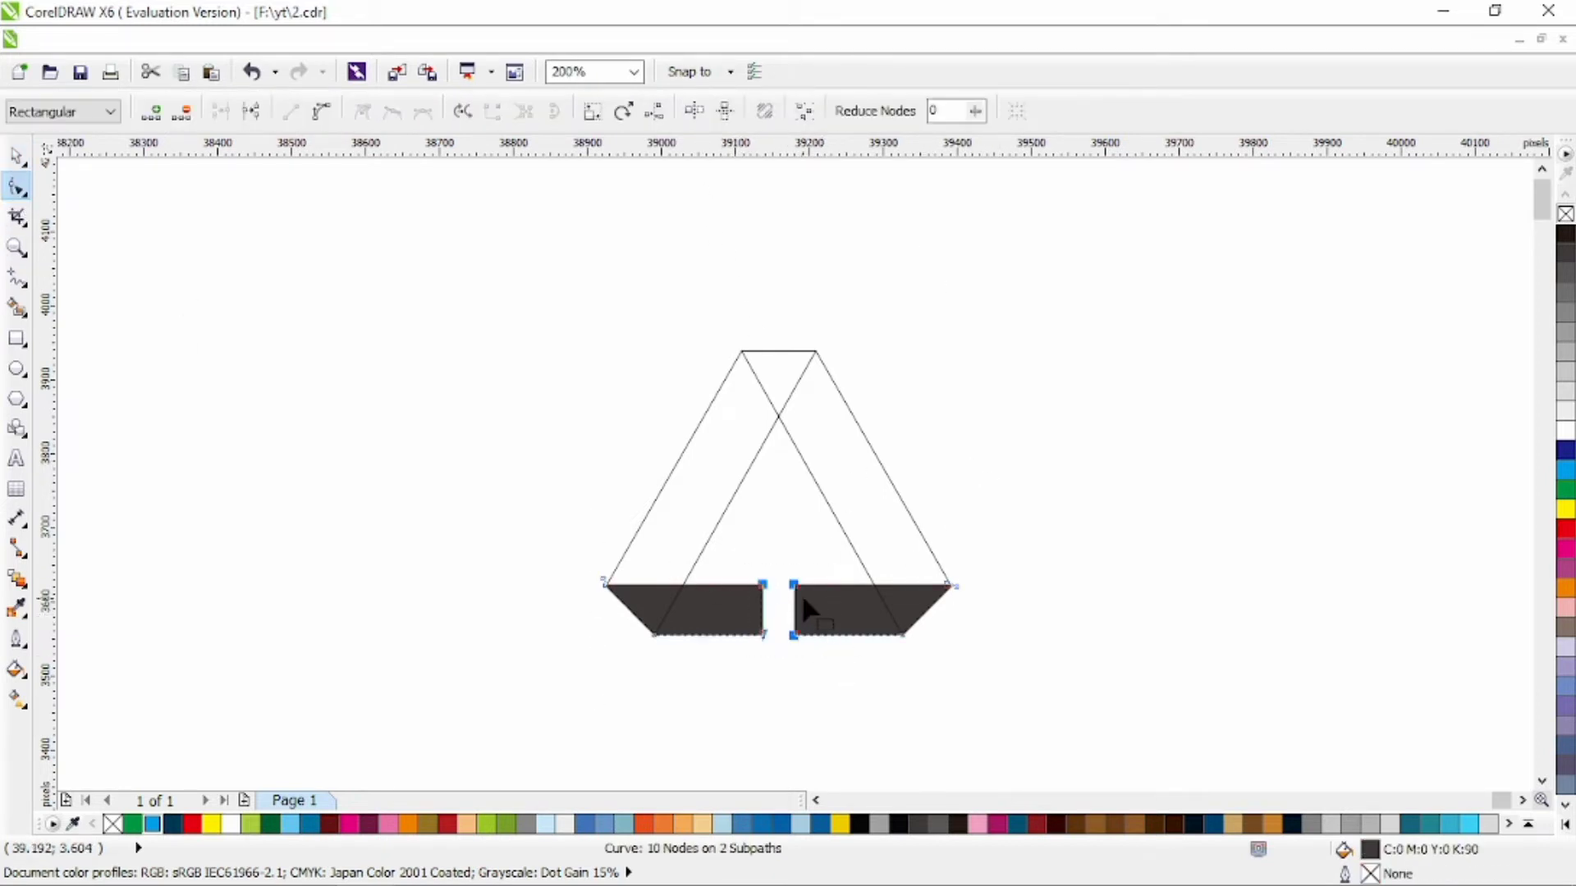
{"action": "left_click", "coordinate": [703, 540]}
{"action": "left_click", "coordinate": [872, 579], "text": "shift"}
{"action": "left_click", "coordinate": [843, 591], "text": "shift"}
{"action": "left_click_drag", "start_coordinate": [633, 669], "coordinate": [674, 617]}
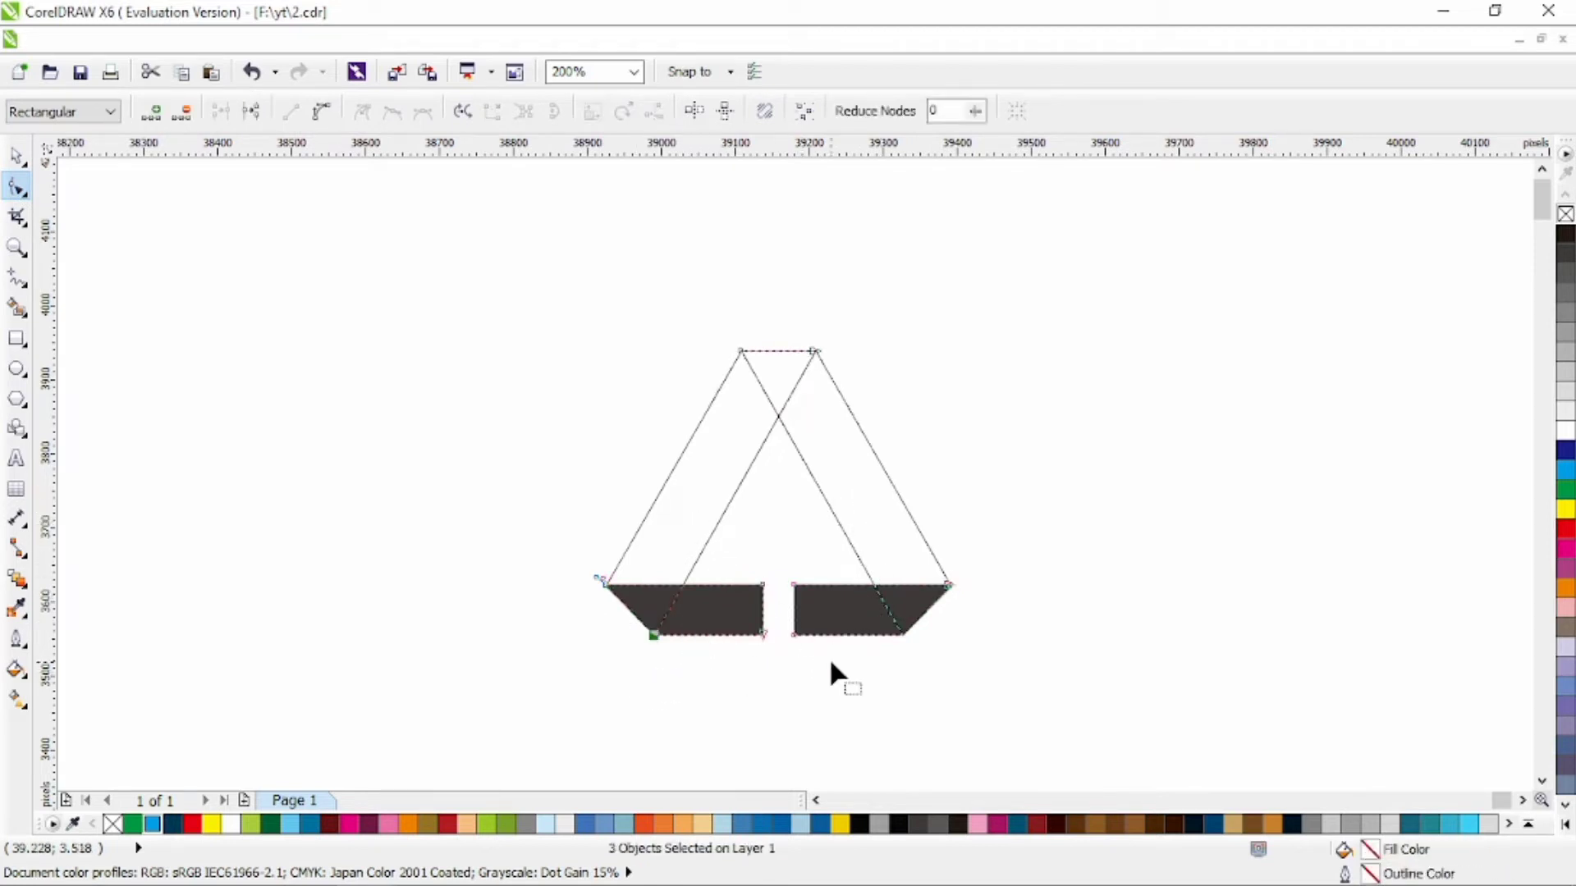
{"action": "left_click_drag", "start_coordinate": [910, 626], "coordinate": [900, 672]}
{"action": "key", "text": "ctrl+z"}
{"action": "key", "text": "space"}
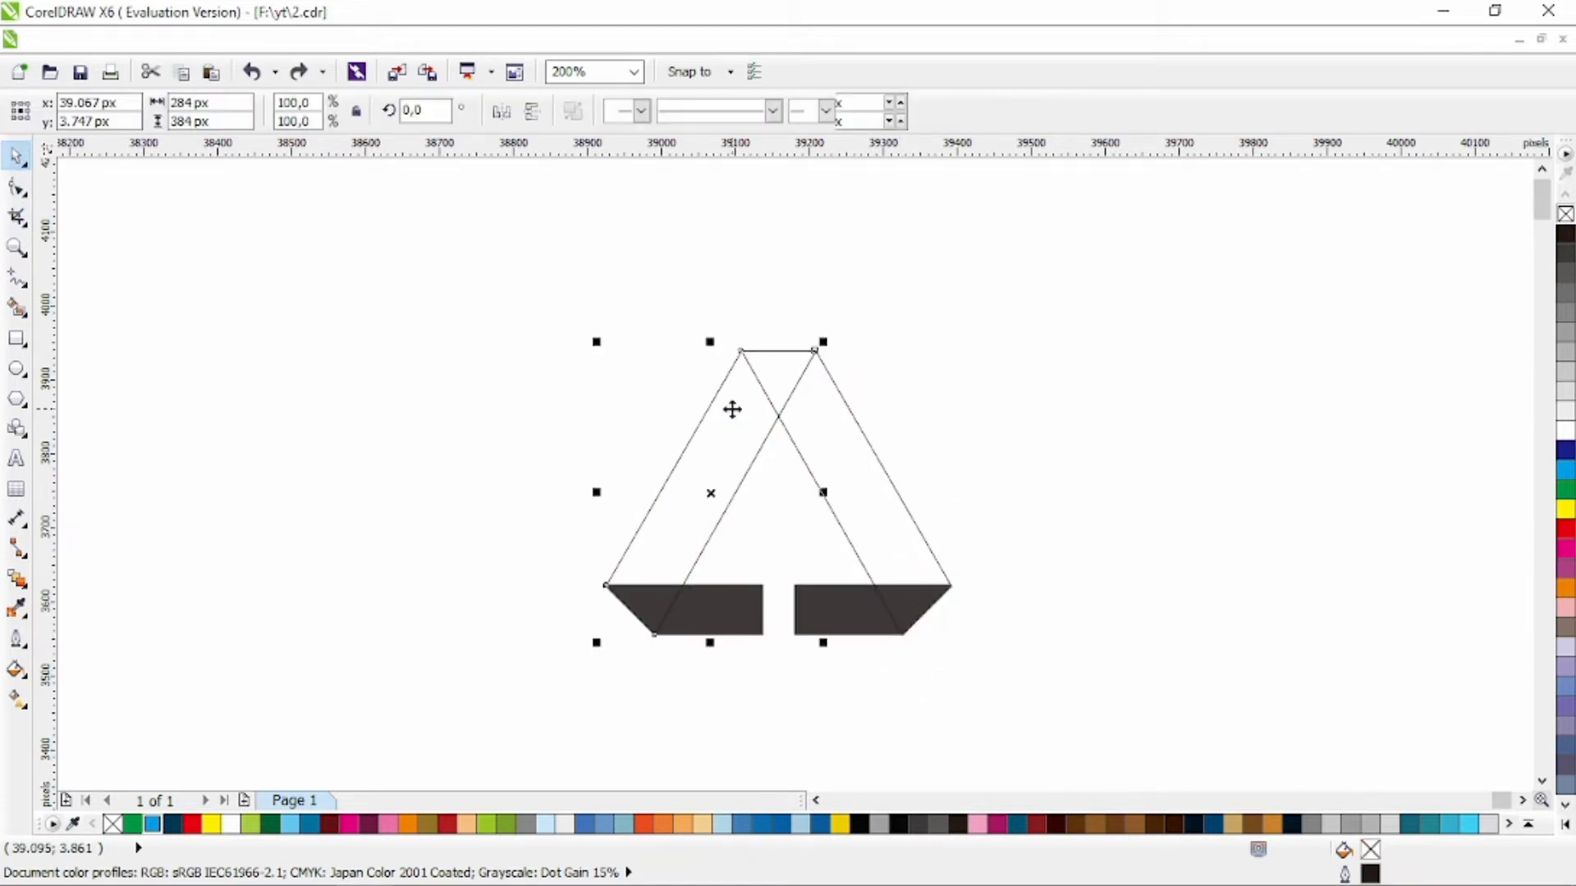
- Move the outer lower corner nodes of the bottom band and both diagonal bands down together by about 40 px
{"action": "left_click", "coordinate": [796, 446]}
{"action": "left_click_drag", "start_coordinate": [1087, 261], "coordinate": [497, 656]}
{"action": "key", "text": "space"}
{"action": "left_click_drag", "start_coordinate": [677, 627], "coordinate": [680, 629]}
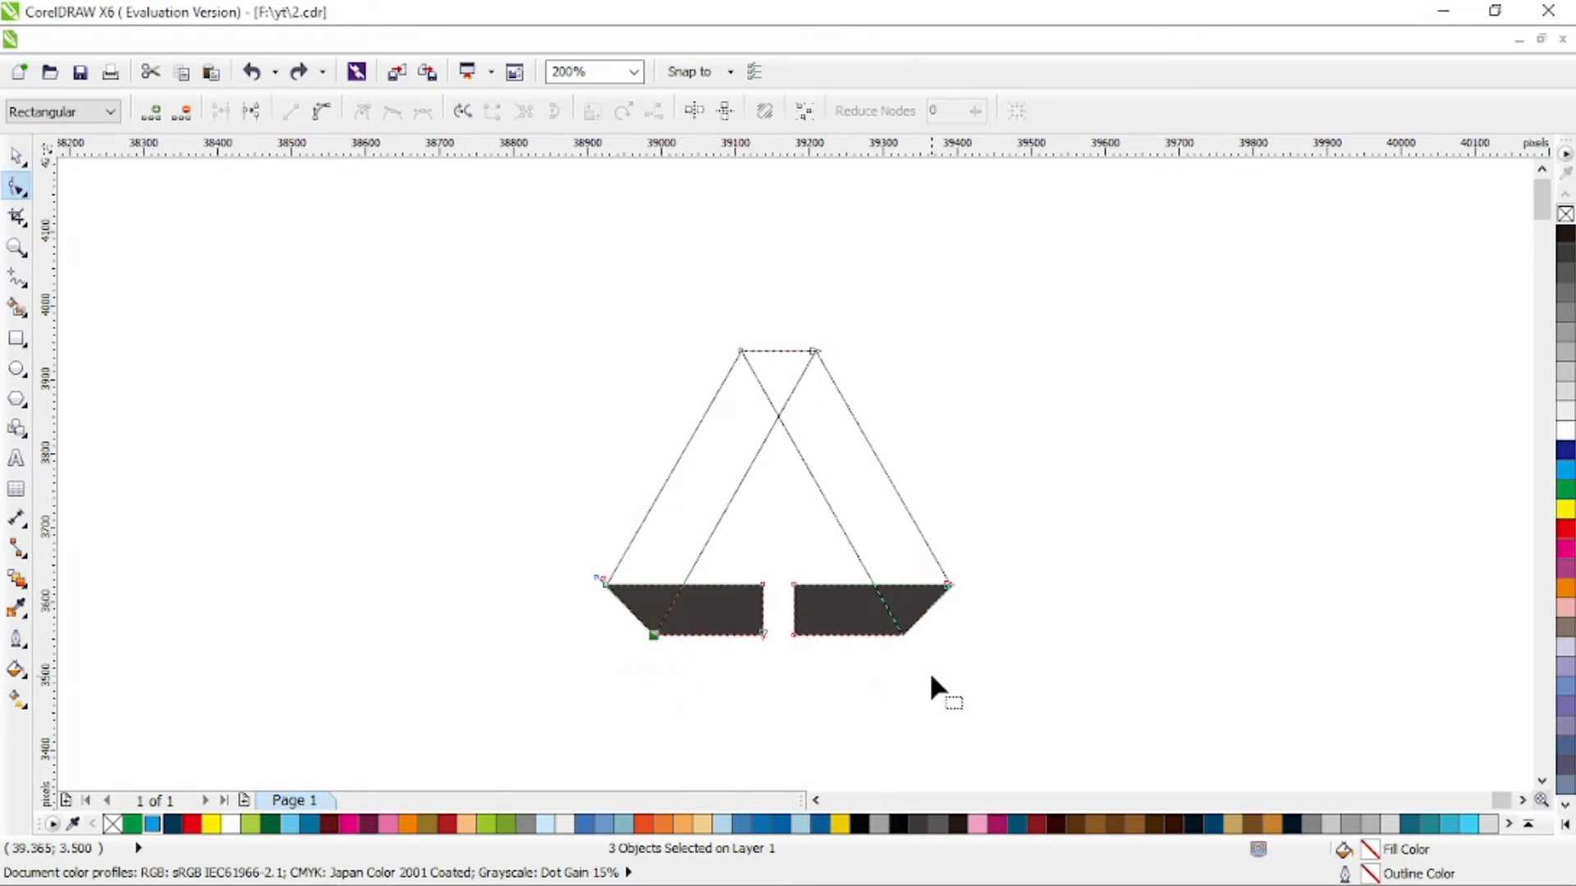
{"action": "left_click_drag", "start_coordinate": [901, 635], "coordinate": [903, 666]}
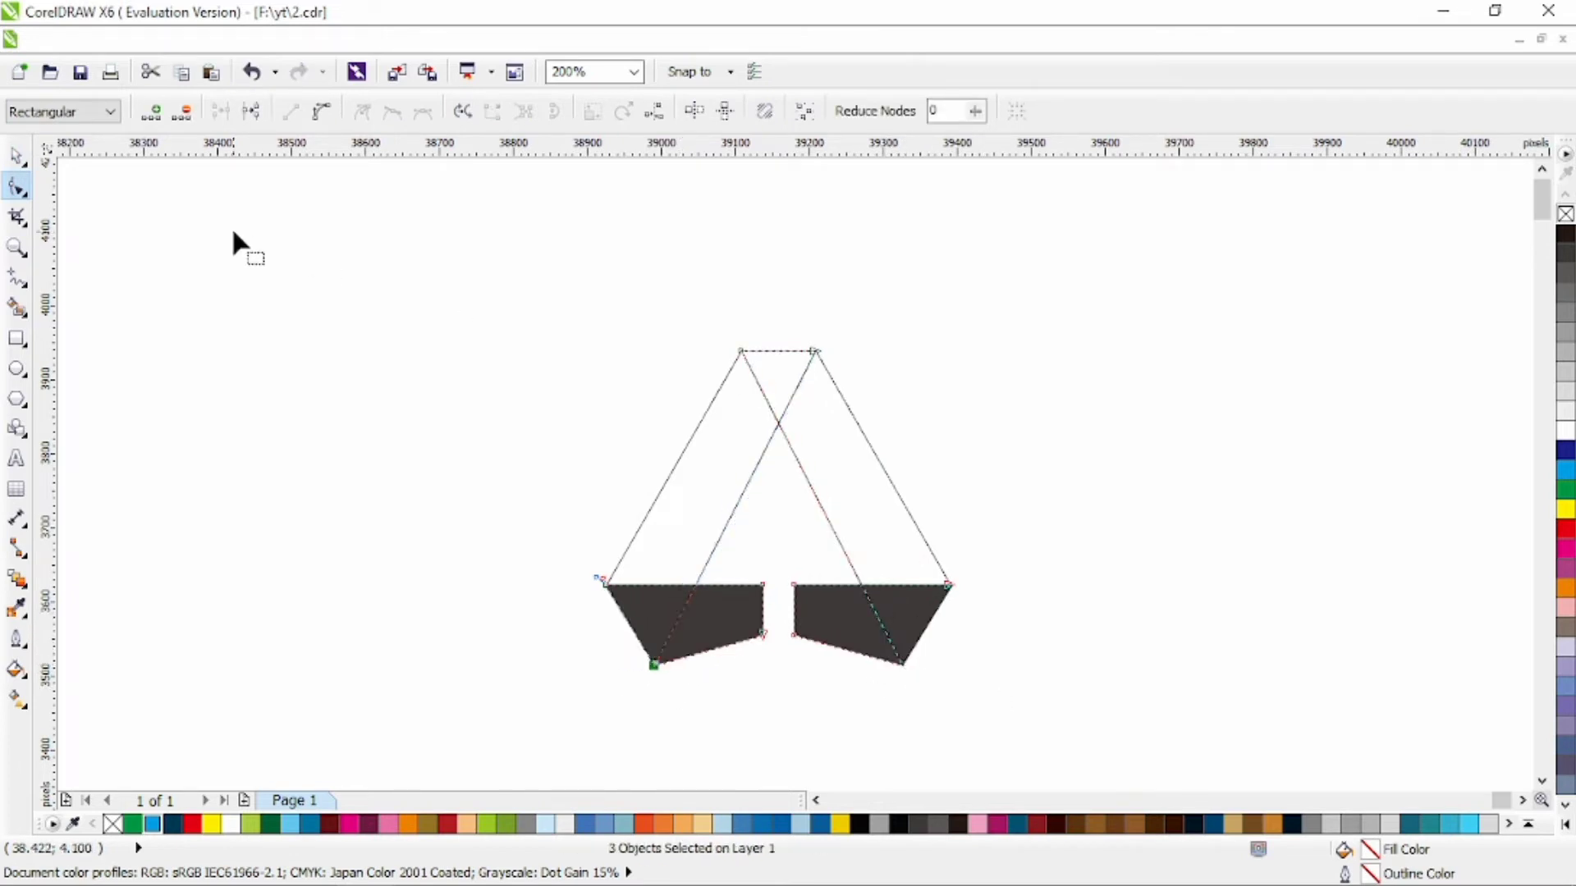
- Fill the right diagonal band with a linear gradient from dark blue C100 M81 Y54 K20 at its bottom to light blue at its top
{"action": "left_click", "coordinate": [16, 156]}
{"action": "left_click", "coordinate": [786, 495]}
{"action": "left_click", "coordinate": [816, 498]}
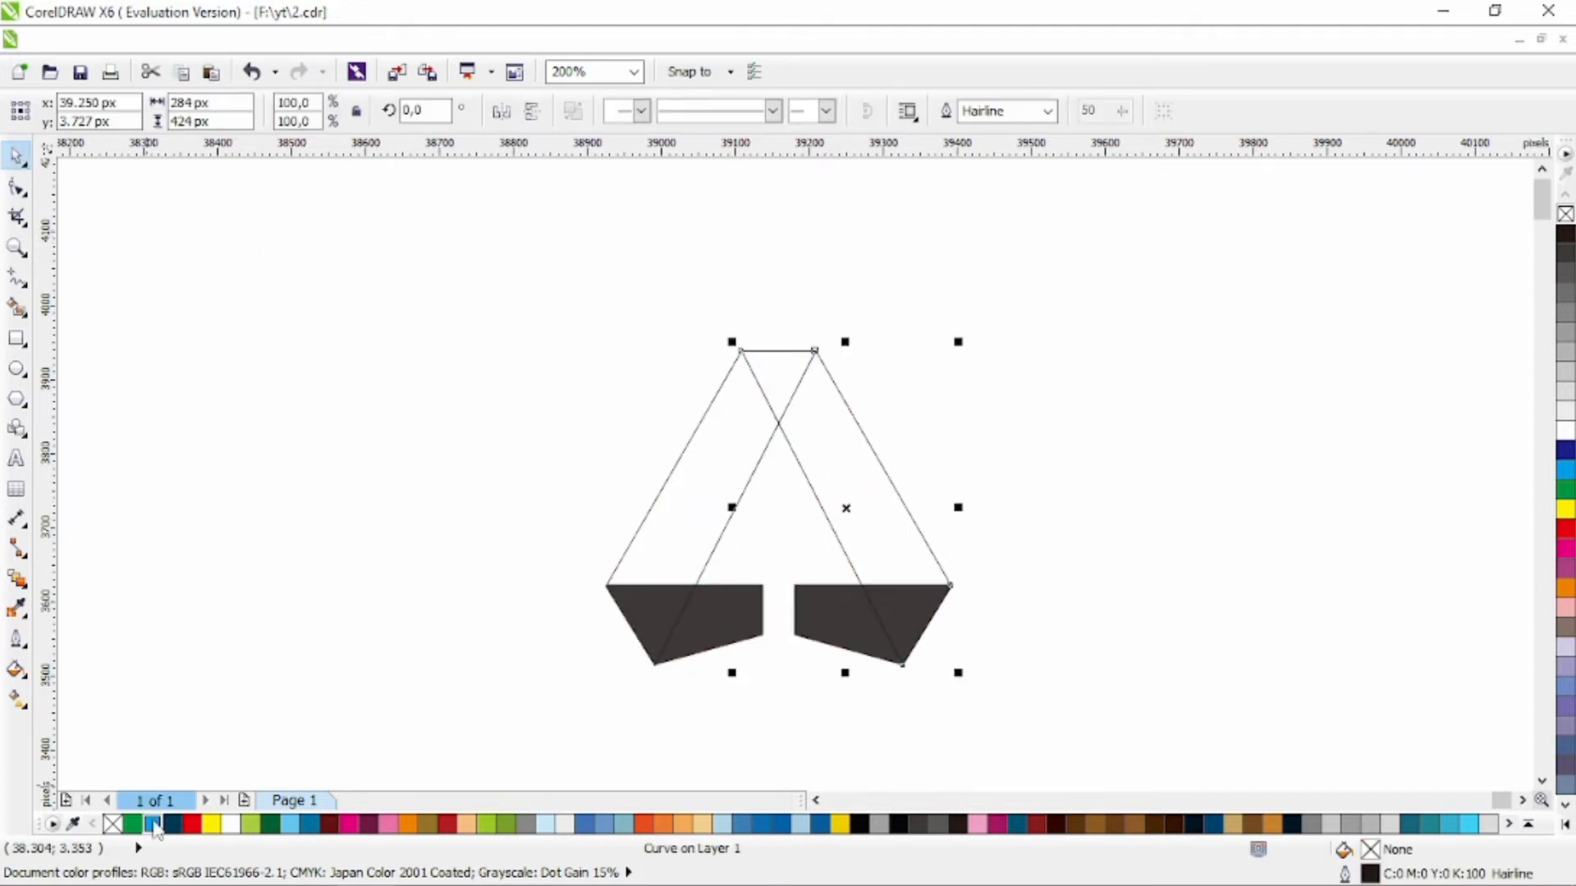
{"action": "left_click", "coordinate": [172, 823]}
{"action": "left_click", "coordinate": [17, 699]}
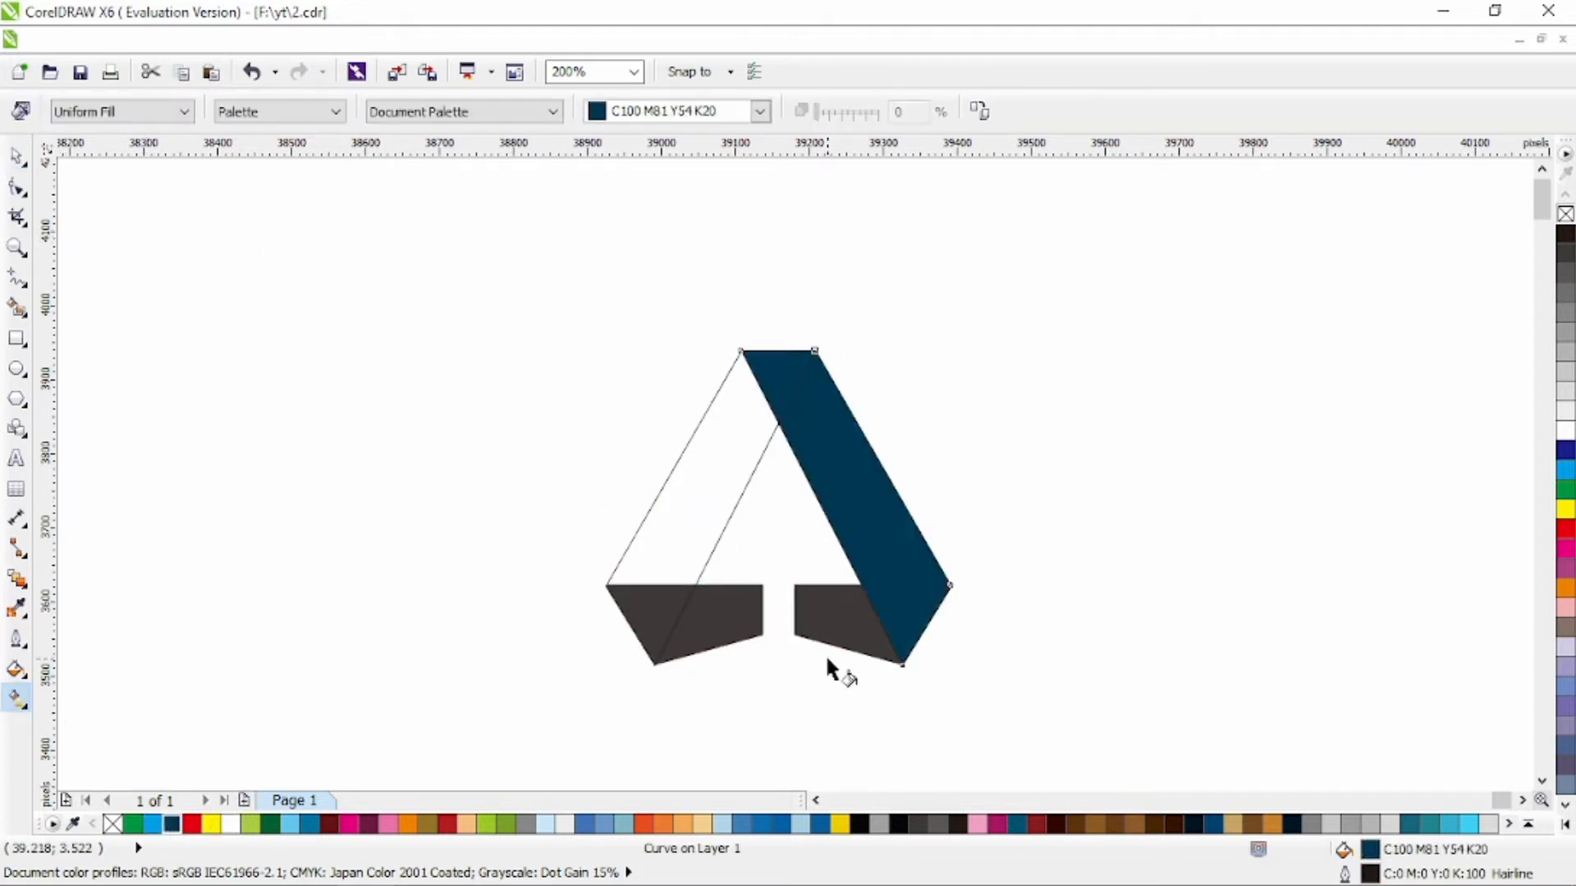
{"action": "left_click_drag", "start_coordinate": [849, 664], "coordinate": [892, 408]}
{"action": "left_click", "coordinate": [153, 823]}
- Fill the left diagonal band with a linear gradient from dark blue at its upper end to light blue at its lower end
{"action": "left_click", "coordinate": [703, 503]}
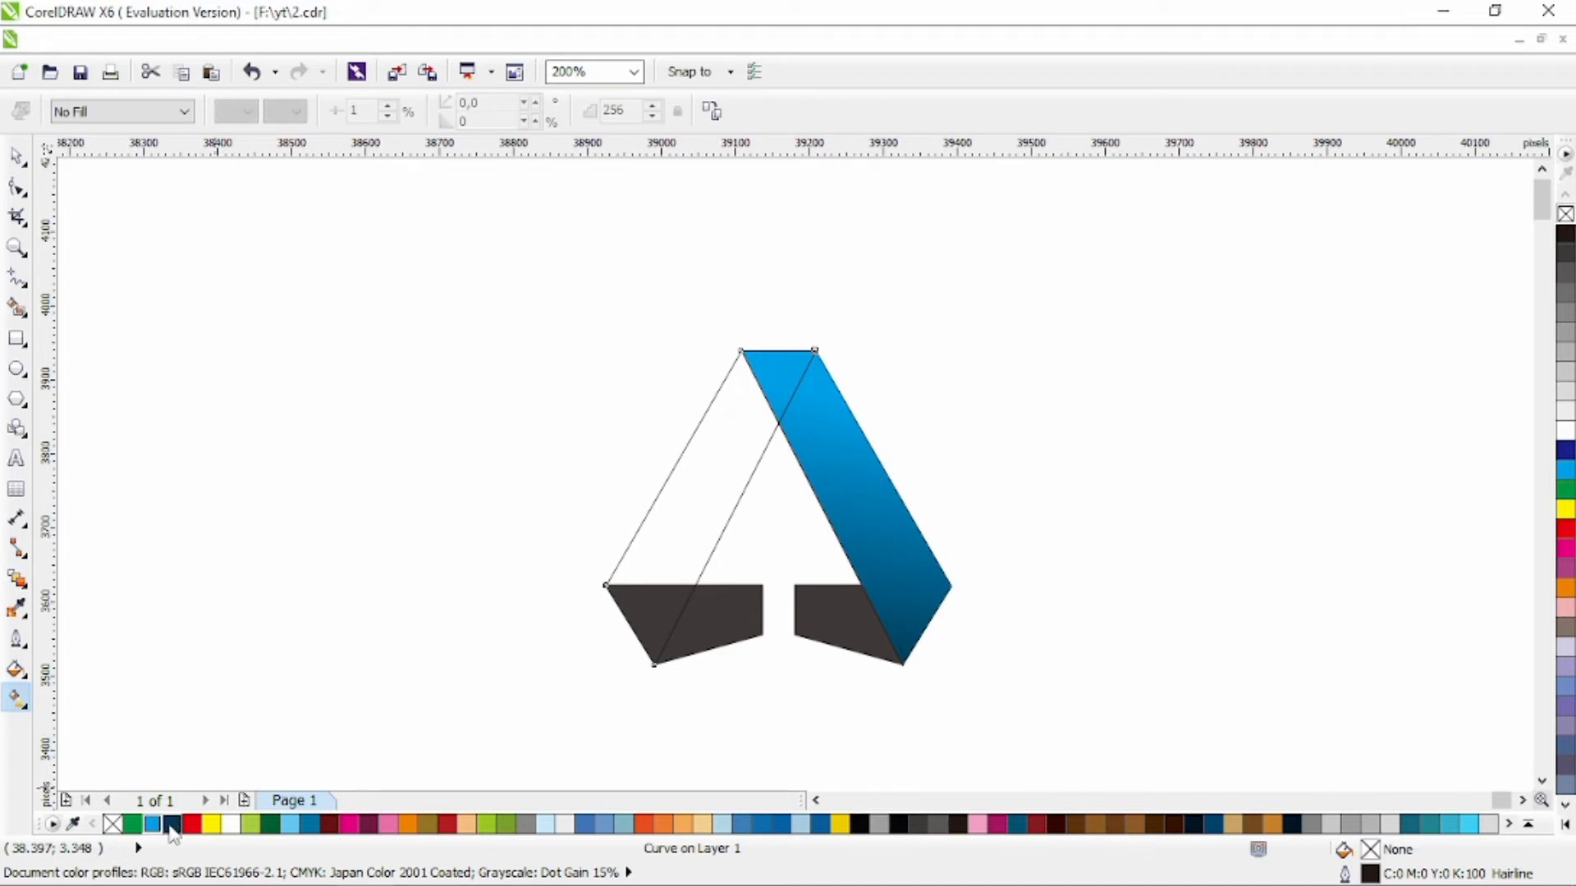
{"action": "left_click", "coordinate": [173, 823]}
{"action": "left_click_drag", "start_coordinate": [785, 475], "coordinate": [518, 591]}
{"action": "left_click", "coordinate": [153, 824]}
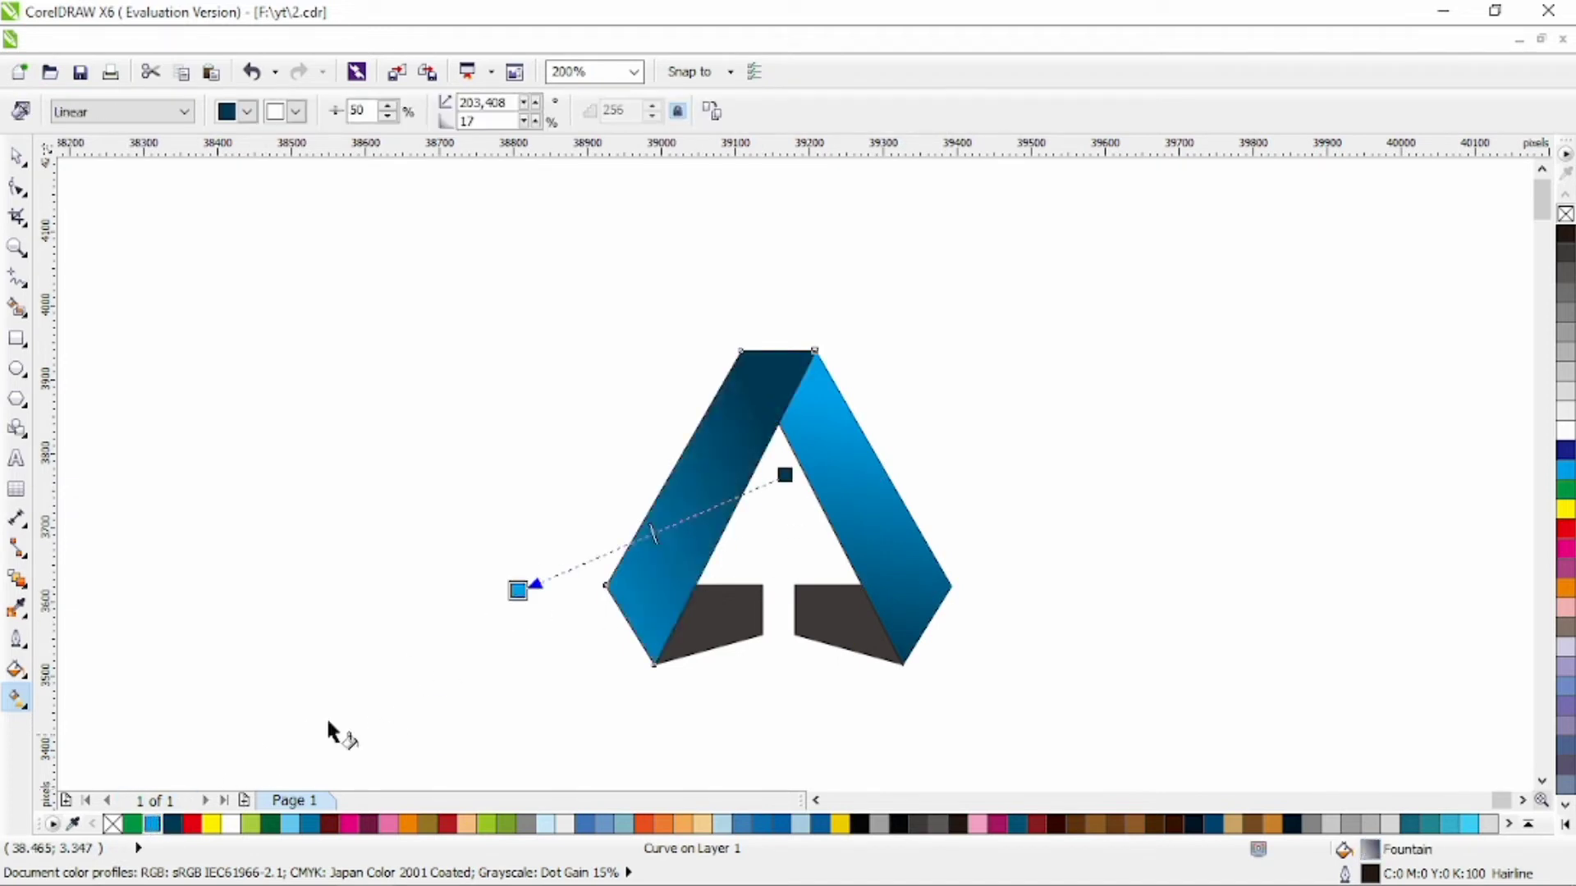
- Fill the split bottom band with solid dark blue C100 M81 Y54 K20
{"action": "left_click", "coordinate": [732, 633]}
{"action": "left_click", "coordinate": [173, 823]}
{"action": "key", "text": "space"}
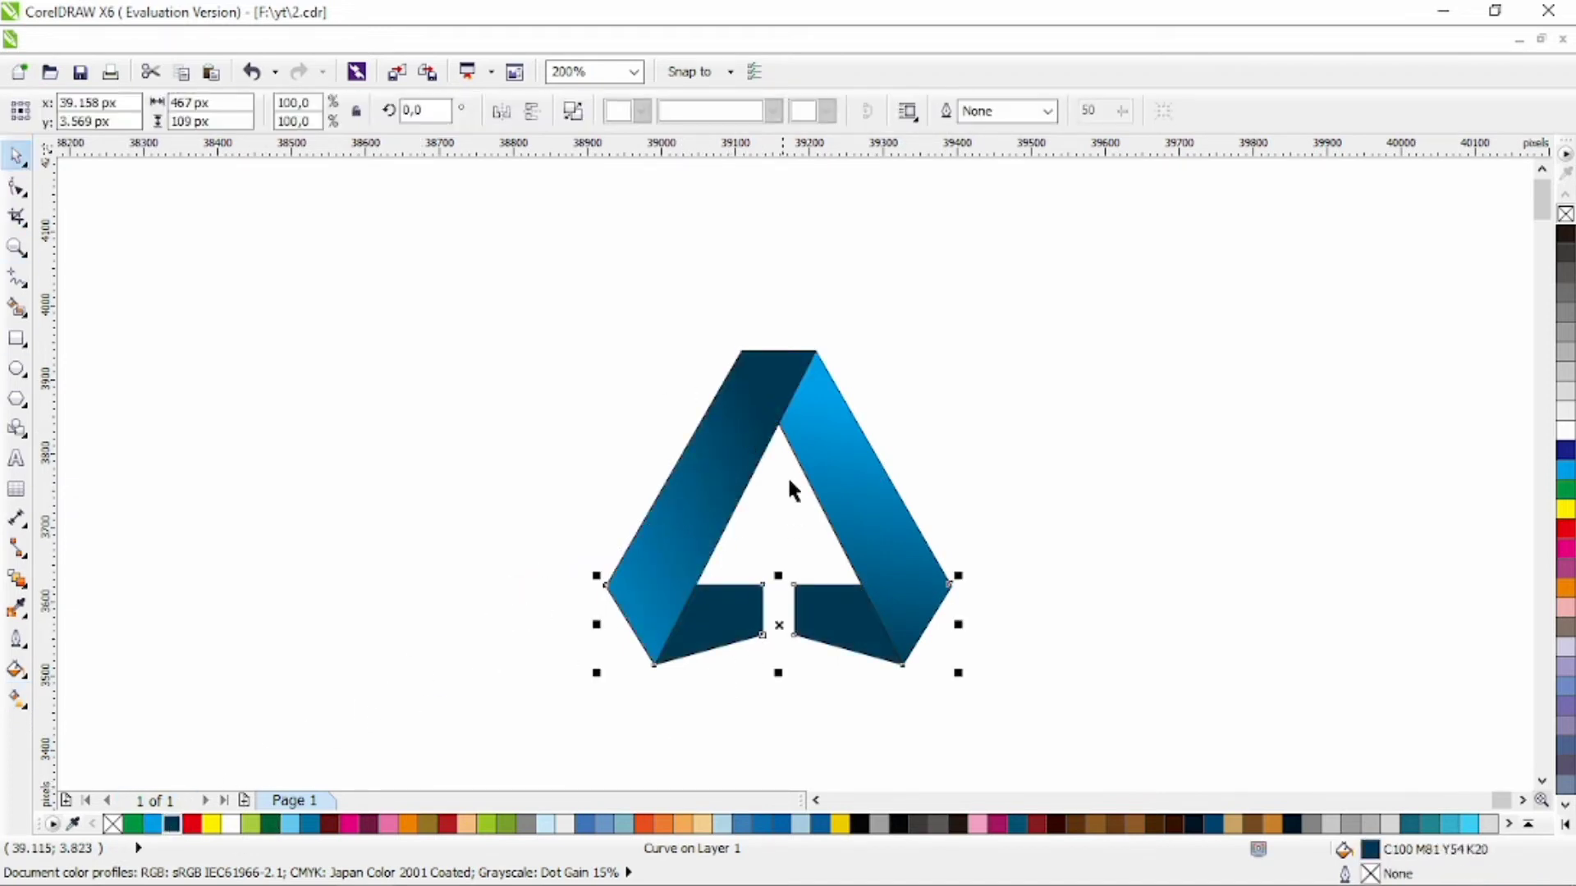
- Send the bottom band and the left diagonal band to the back, behind the right diagonal band
{"action": "left_click", "coordinate": [719, 474], "text": "shift"}
{"action": "key", "text": "shift+Page_Down"}
{"action": "left_click", "coordinate": [1072, 401]}
{"action": "left_click", "coordinate": [887, 547]}
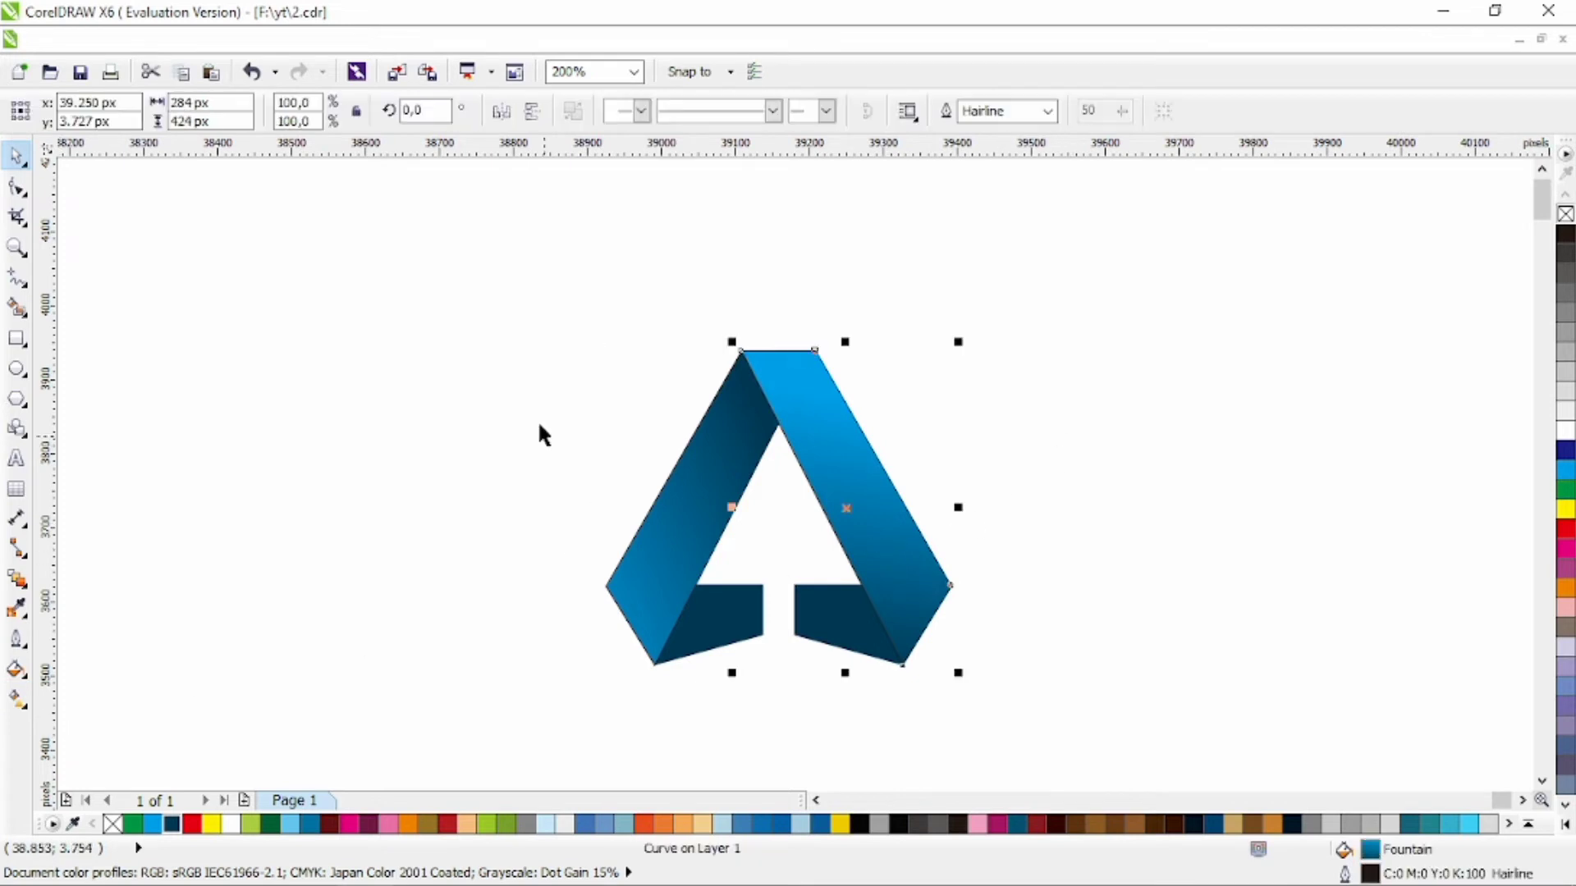
- Remove the outlines from all three logo shapes and move the logo slightly up and to the left
{"action": "left_click_drag", "start_coordinate": [527, 252], "coordinate": [1088, 685]}
{"action": "right_click", "coordinate": [1565, 214]}
{"action": "left_click_drag", "start_coordinate": [835, 498], "coordinate": [793, 424]}
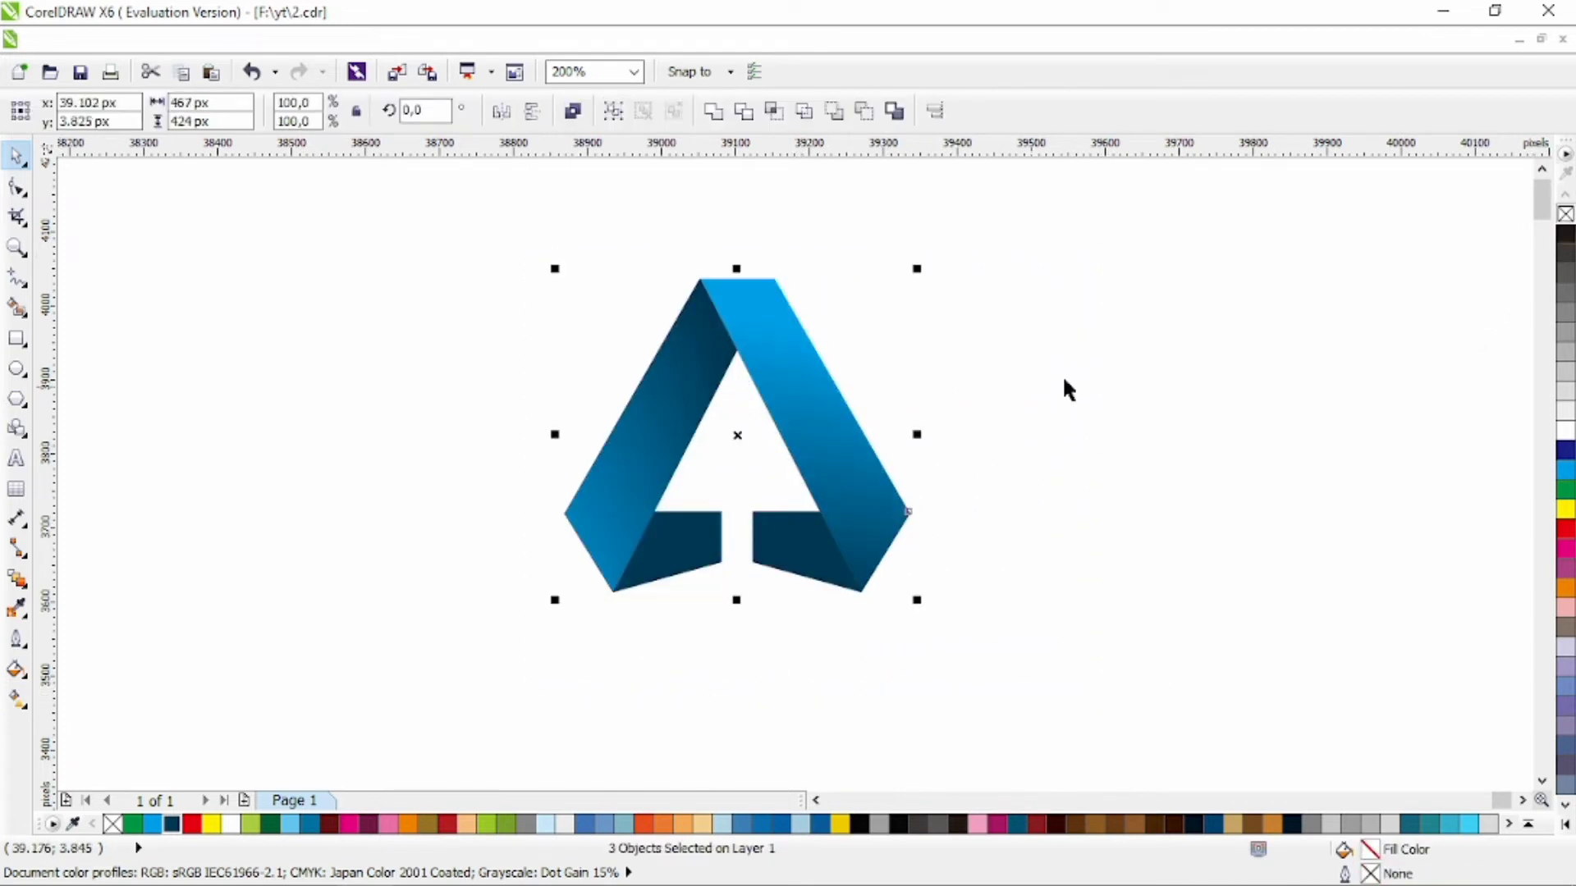
{"action": "left_click", "coordinate": [1065, 383]}
- Redirect the right diagonal band's gradient diagonally, from dark blue beside its lower part to light blue above its upper end
{"action": "left_click", "coordinate": [858, 466]}
{"action": "left_click", "coordinate": [17, 700]}
{"action": "left_click_drag", "start_coordinate": [778, 526], "coordinate": [788, 238]}
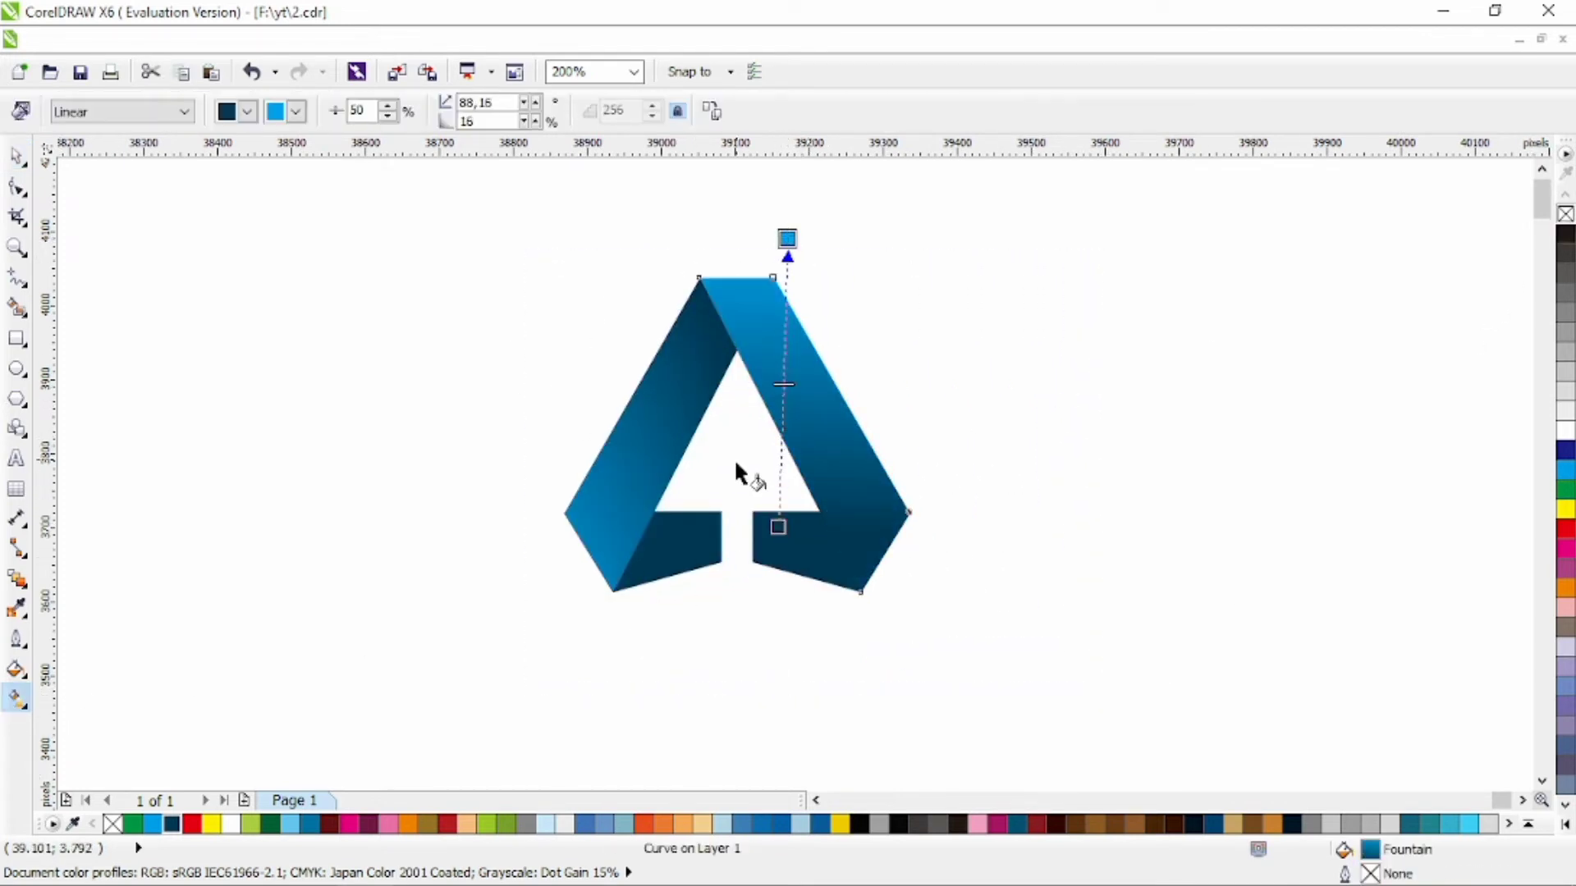
{"action": "left_click_drag", "start_coordinate": [736, 481], "coordinate": [759, 246]}
{"action": "left_click_drag", "start_coordinate": [883, 526], "coordinate": [770, 284]}
{"action": "left_click_drag", "start_coordinate": [933, 465], "coordinate": [703, 257]}
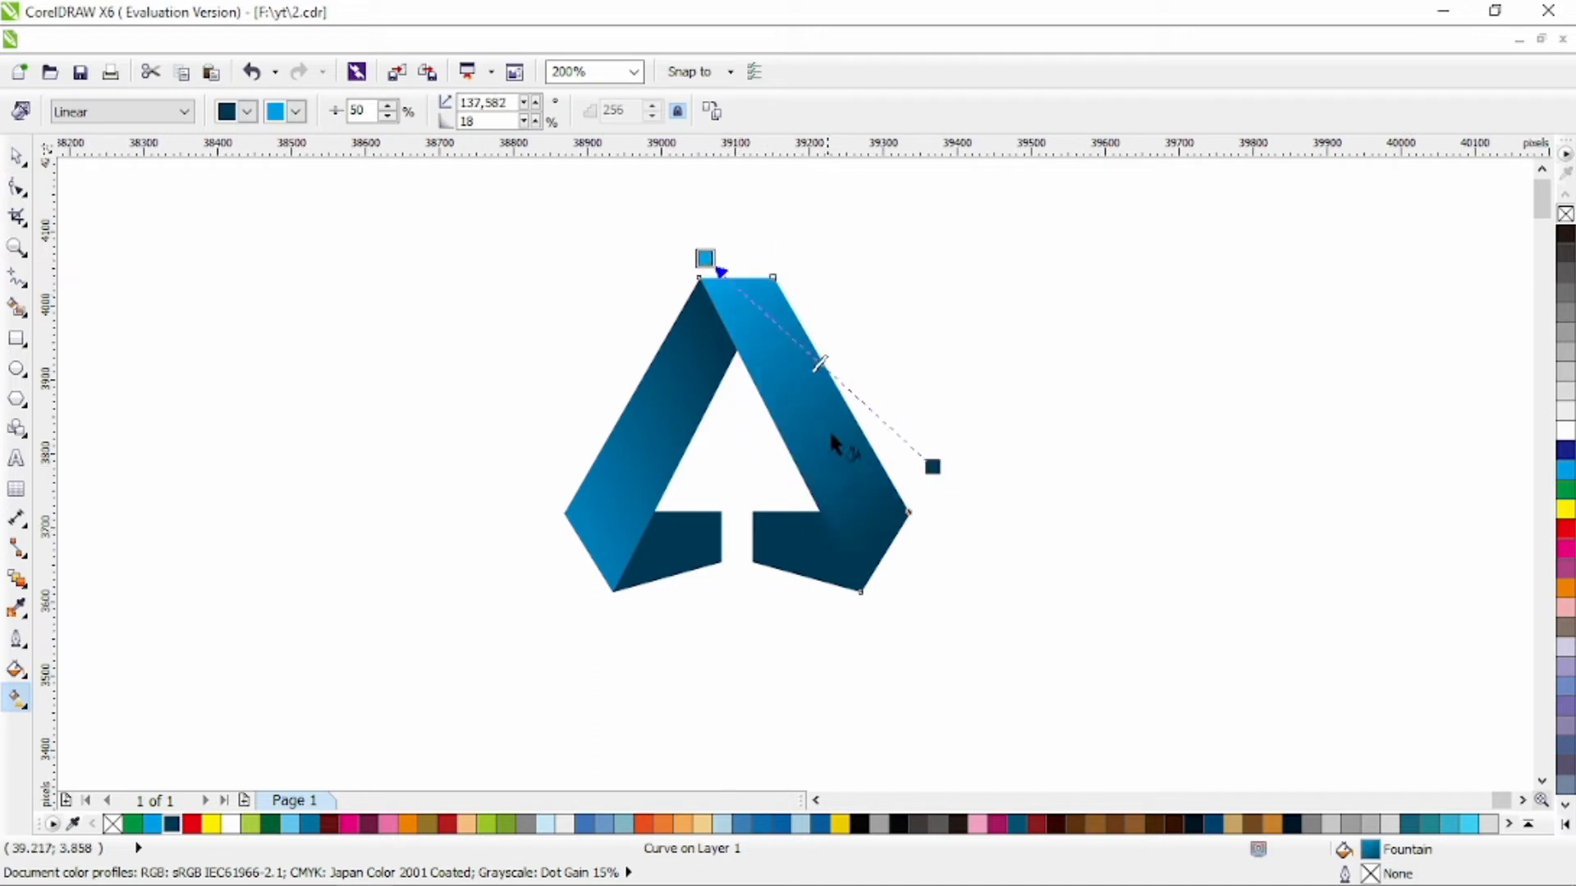
- Redirect the left diagonal band's gradient to run nearly vertically, from dark blue at the top to light blue at the bottom
{"action": "left_click_drag", "start_coordinate": [898, 527], "coordinate": [648, 558]}
{"action": "left_click", "coordinate": [684, 419]}
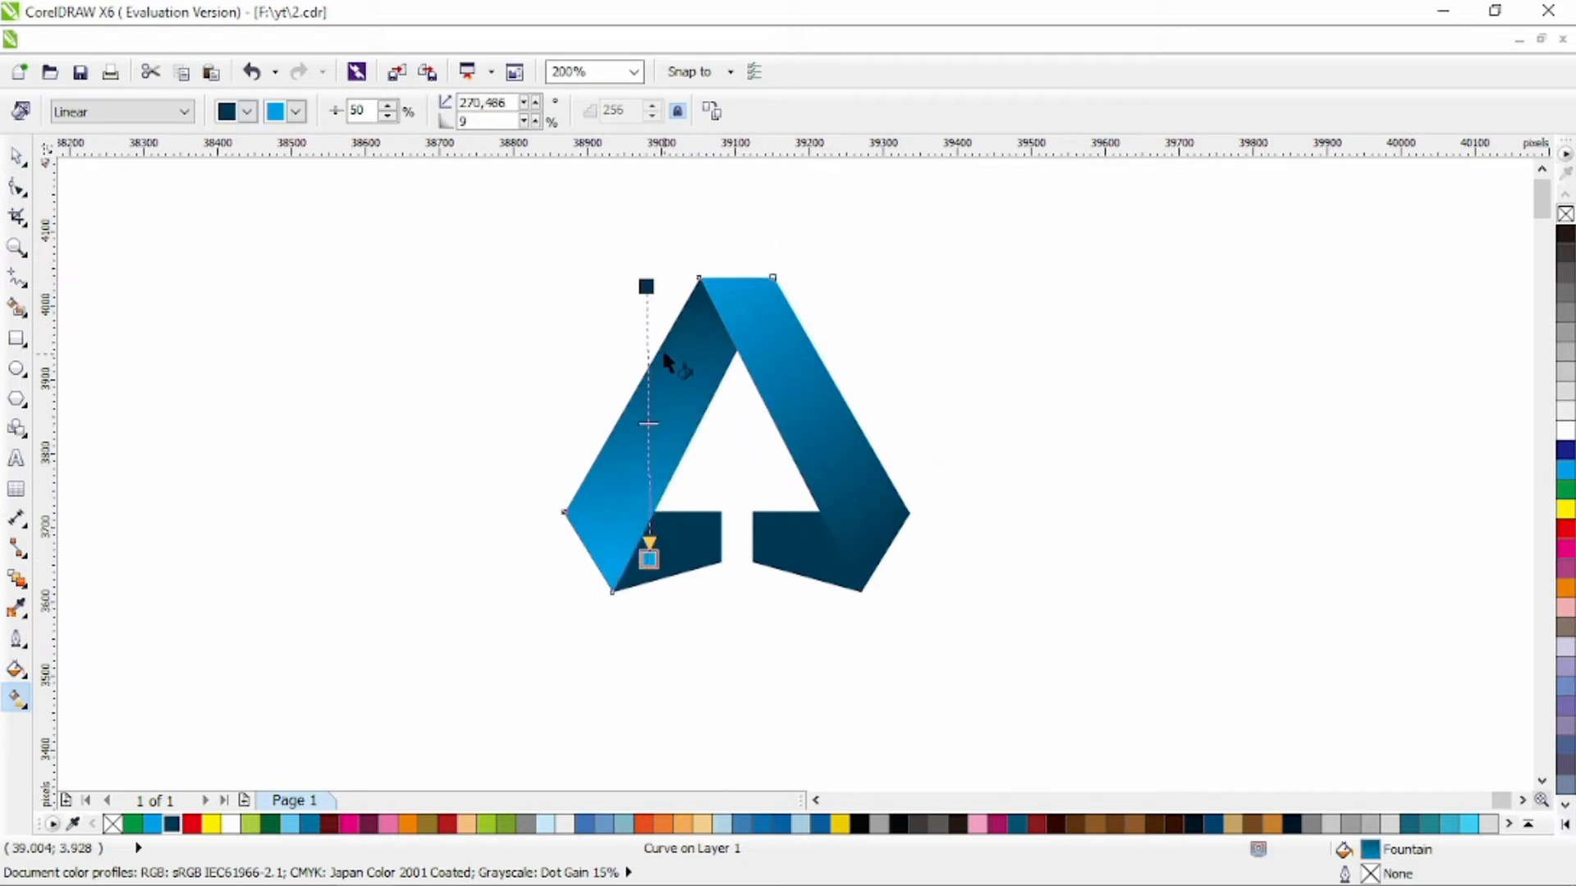
{"action": "left_click_drag", "start_coordinate": [677, 318], "coordinate": [953, 496]}
- Give the bottom band a nearly vertical linear gradient from dark blue at its lower edge to light blue above it
{"action": "left_click", "coordinate": [719, 547]}
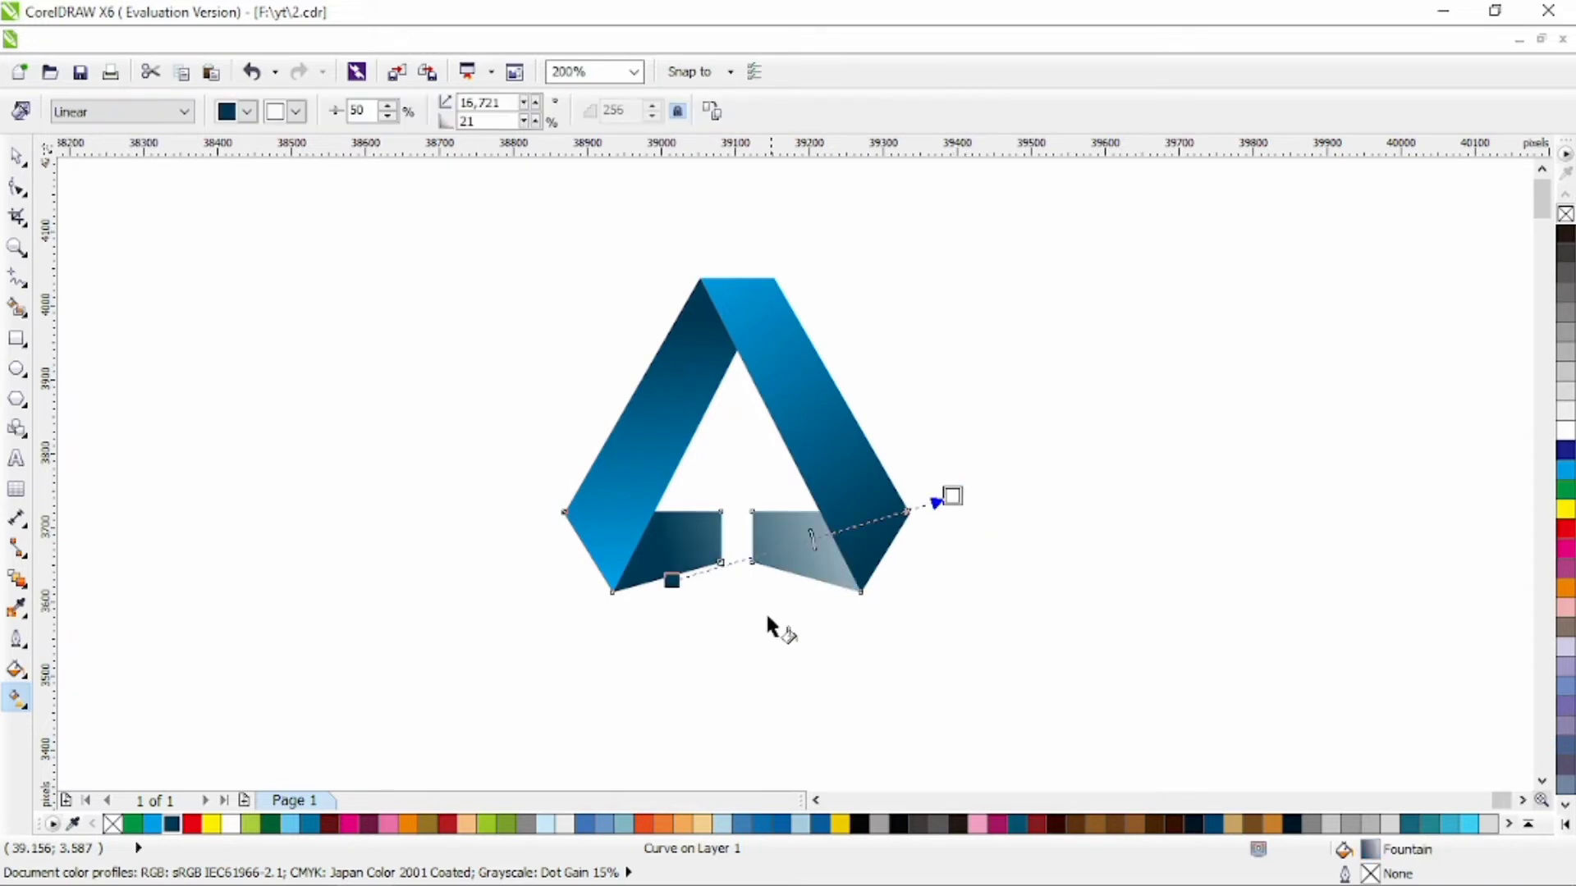
{"action": "left_click_drag", "start_coordinate": [636, 627], "coordinate": [837, 426]}
{"action": "left_click", "coordinate": [152, 823]}
{"action": "left_click_drag", "start_coordinate": [728, 570], "coordinate": [740, 406]}
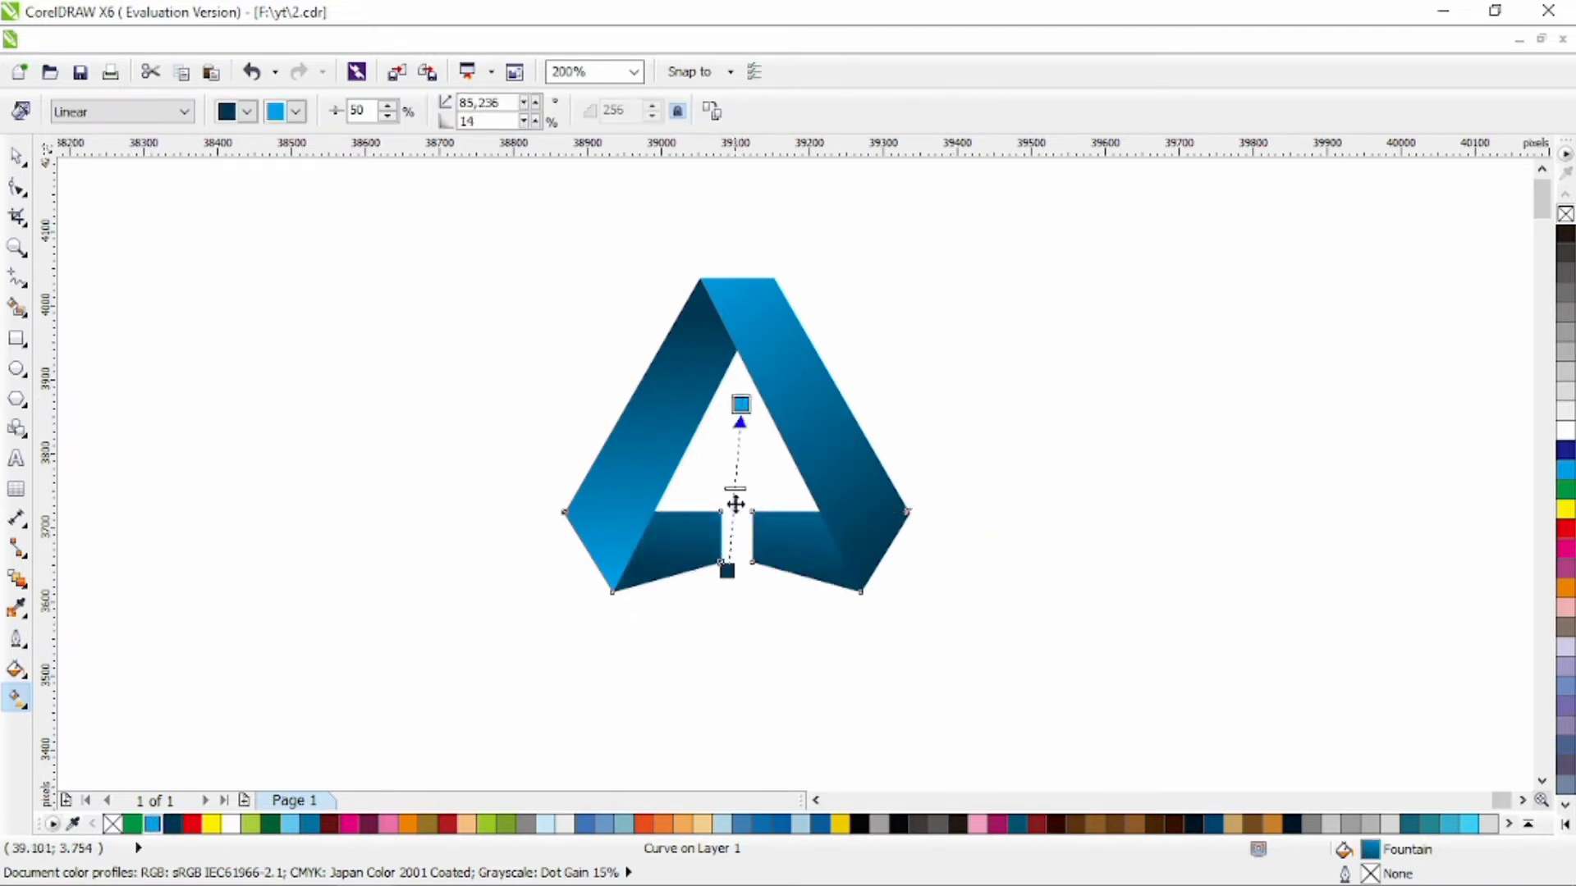
{"action": "left_click_drag", "start_coordinate": [741, 604], "coordinate": [740, 457]}
{"action": "left_click_drag", "start_coordinate": [754, 579], "coordinate": [750, 473]}
- Duplicate the right diagonal band as an unfilled black hairline outline and skew the copy's bottom toward the left
{"action": "key", "text": "space"}
{"action": "left_click", "coordinate": [780, 355]}
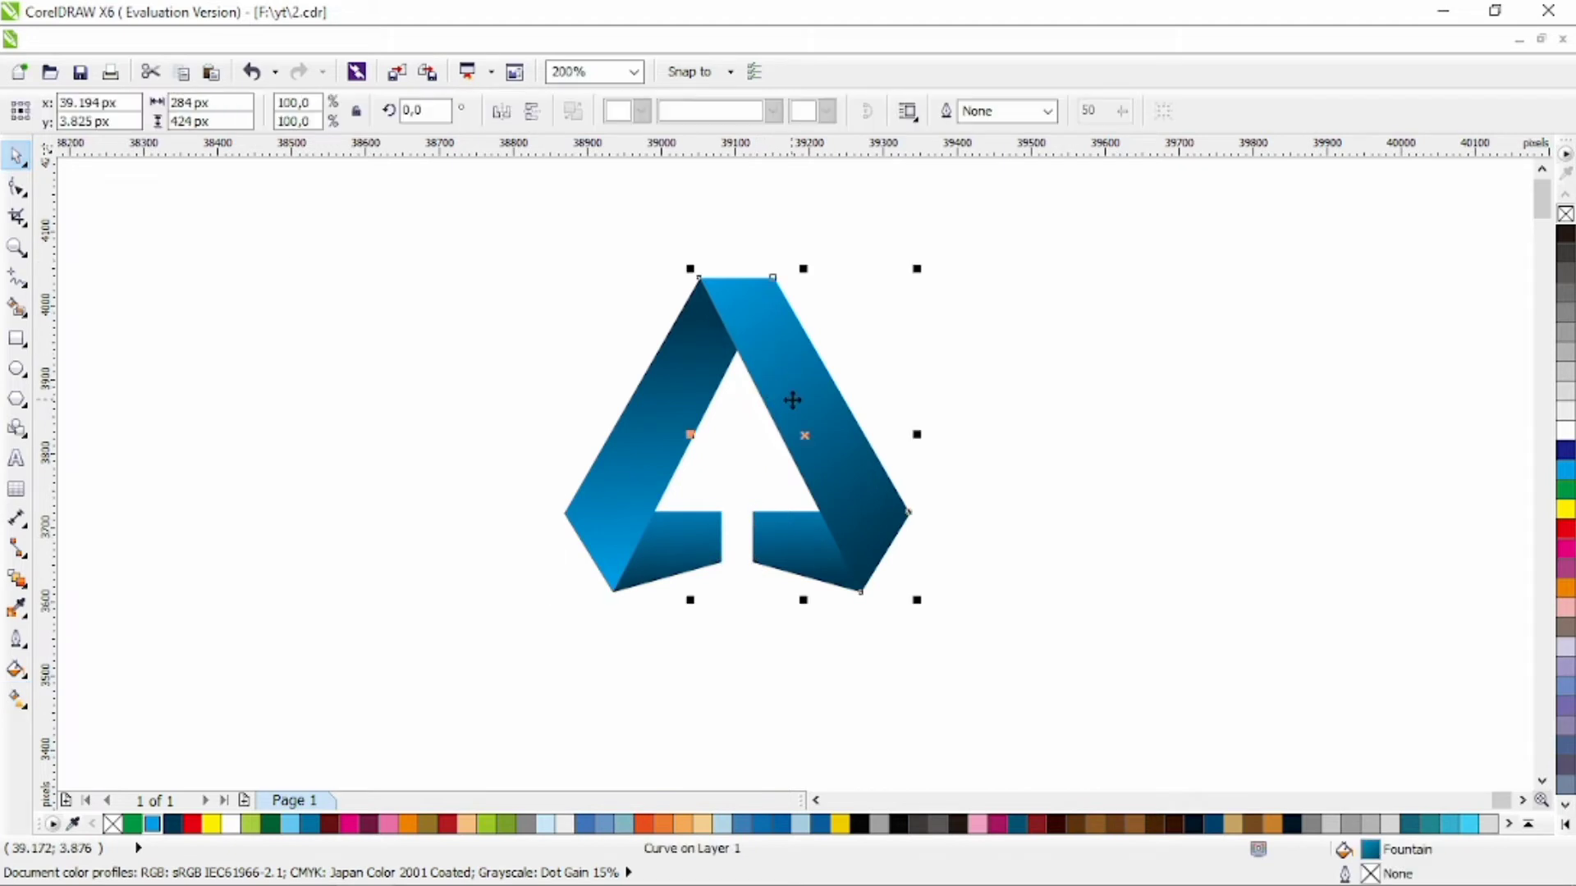
{"action": "right_click", "coordinate": [1565, 239]}
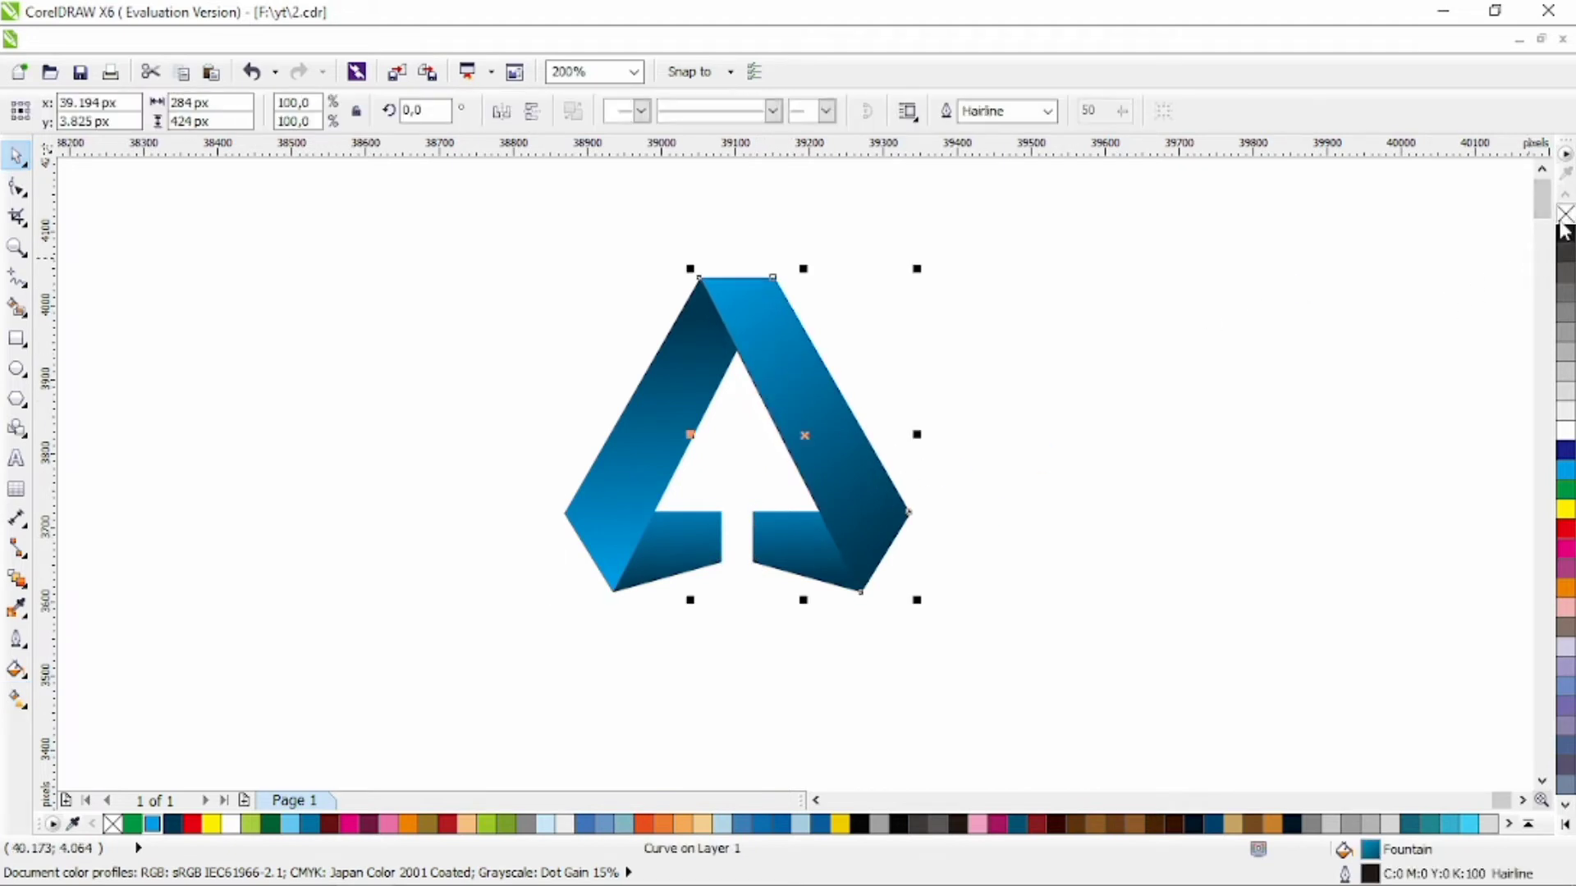
{"action": "left_click", "coordinate": [845, 541]}
{"action": "left_click_drag", "start_coordinate": [803, 600], "coordinate": [756, 609]}
- Intersect the skewed outline with the left diagonal band, fill the overlap with C100 M81 Y54 K20, and delete the outline
{"action": "left_click", "coordinate": [678, 368], "text": "shift"}
{"action": "left_click", "coordinate": [775, 113]}
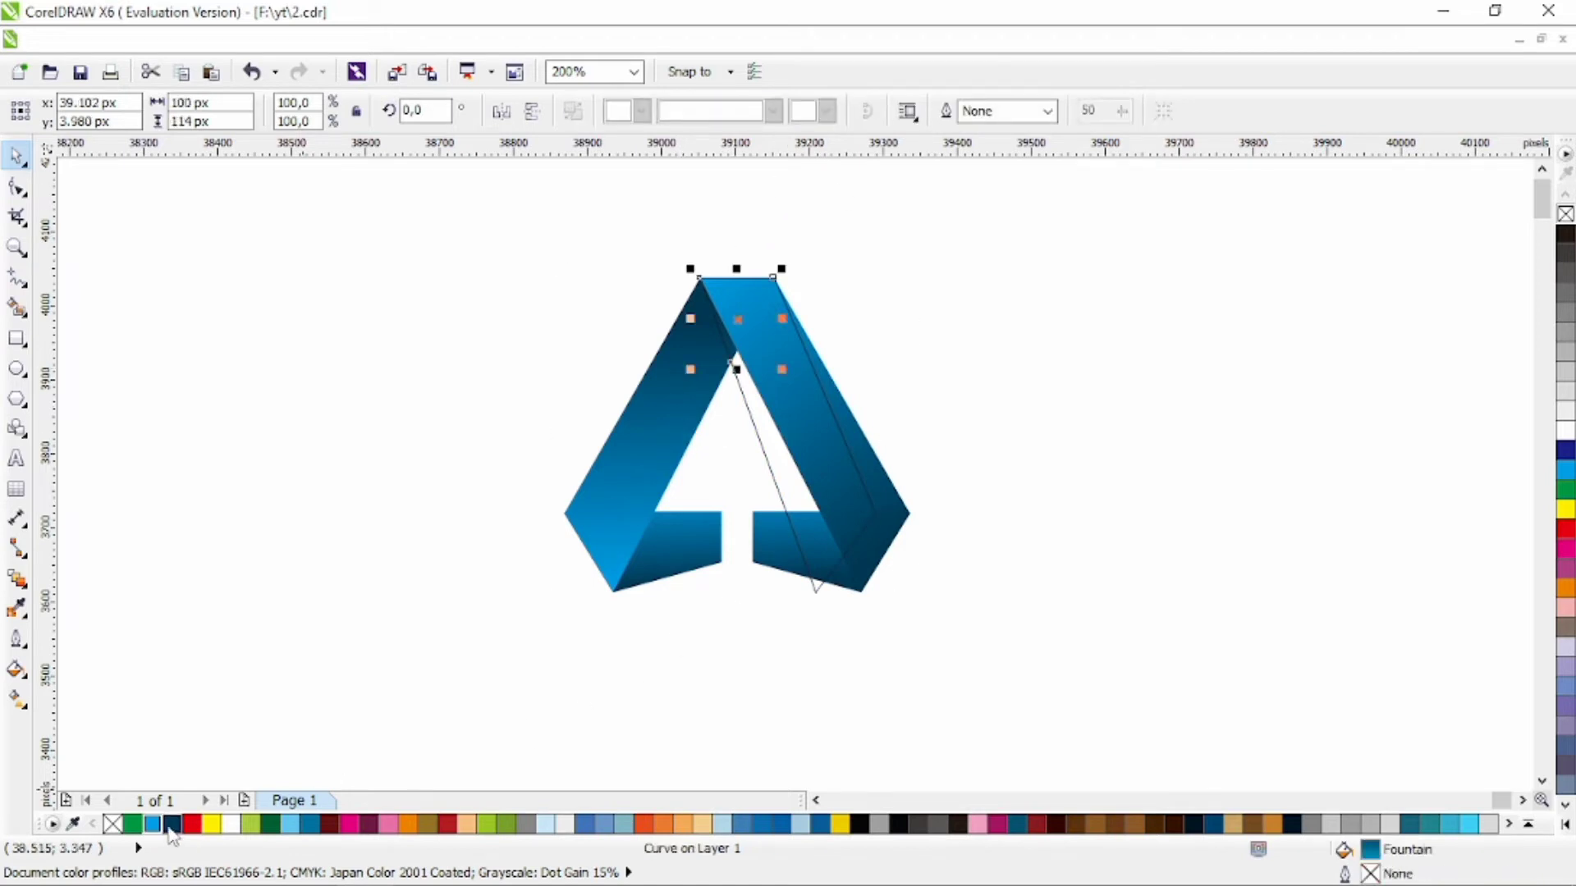
{"action": "left_click", "coordinate": [170, 826]}
{"action": "left_click", "coordinate": [777, 478]}
{"action": "key", "text": "Delete"}
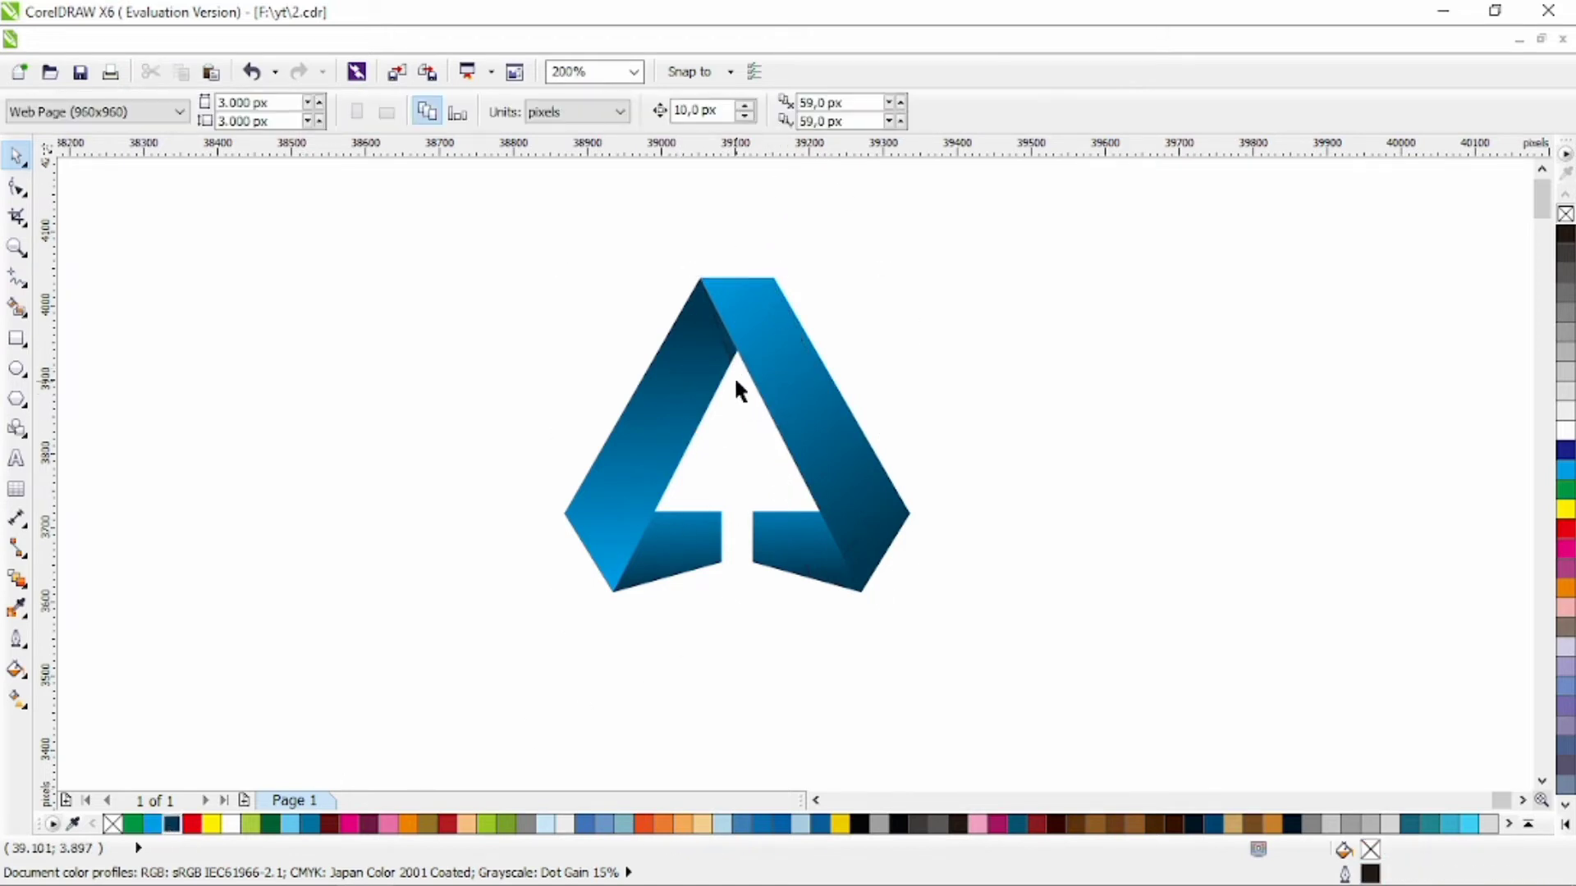
- Darken the upper shadow piece on the left diagonal band to a uniform fill of C100 M87 Y61 K37
{"action": "left_click", "coordinate": [733, 359]}
{"action": "double_click", "coordinate": [1371, 850]}
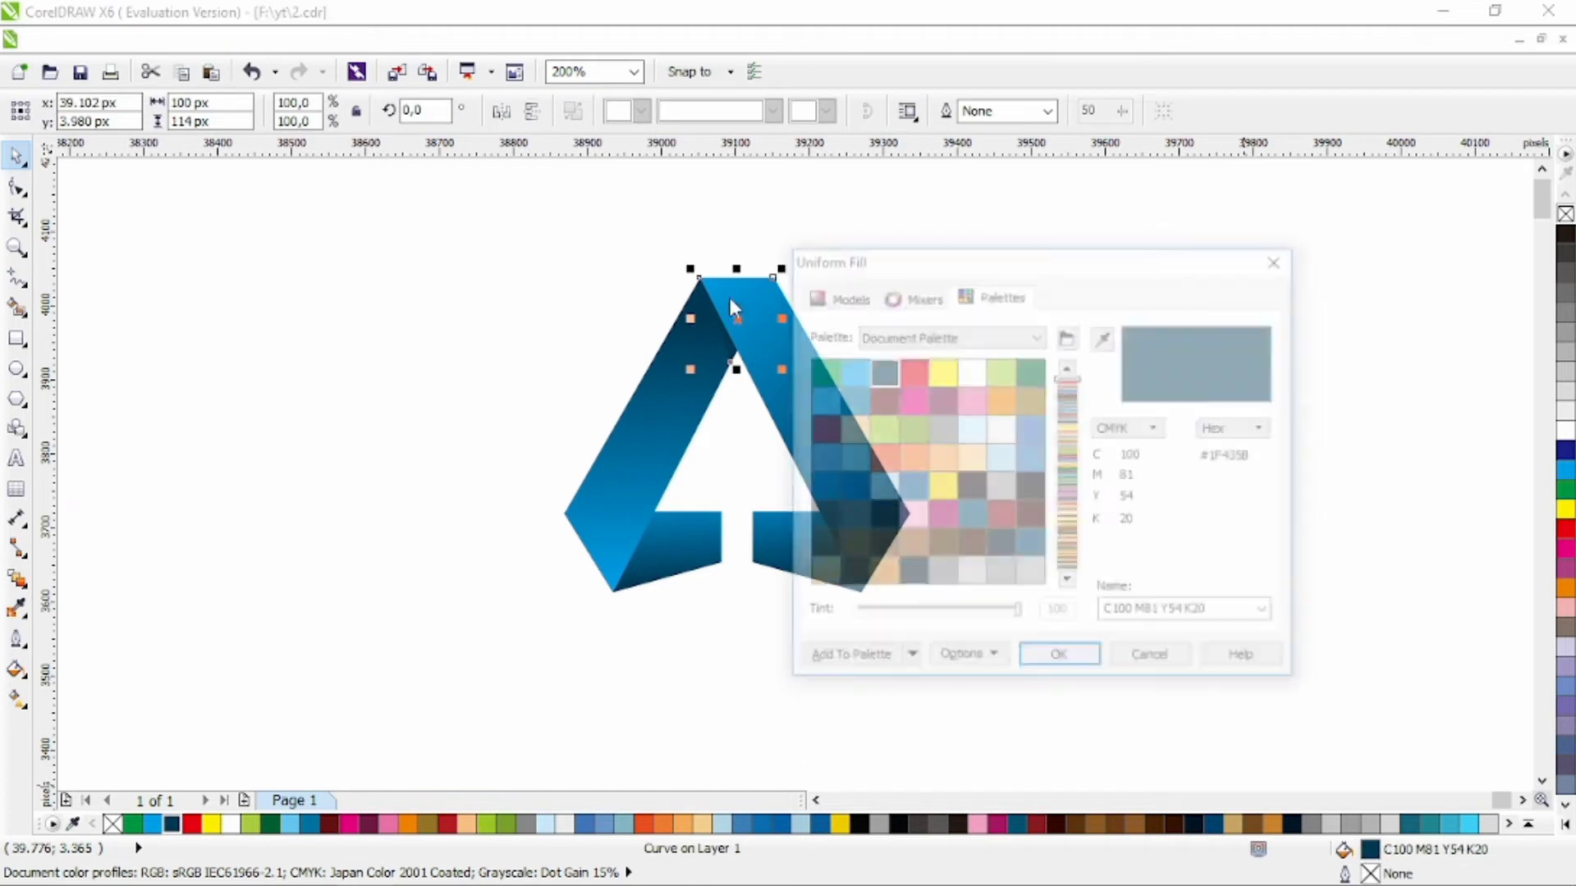
{"action": "left_click", "coordinate": [833, 294]}
{"action": "left_click", "coordinate": [1060, 661]}
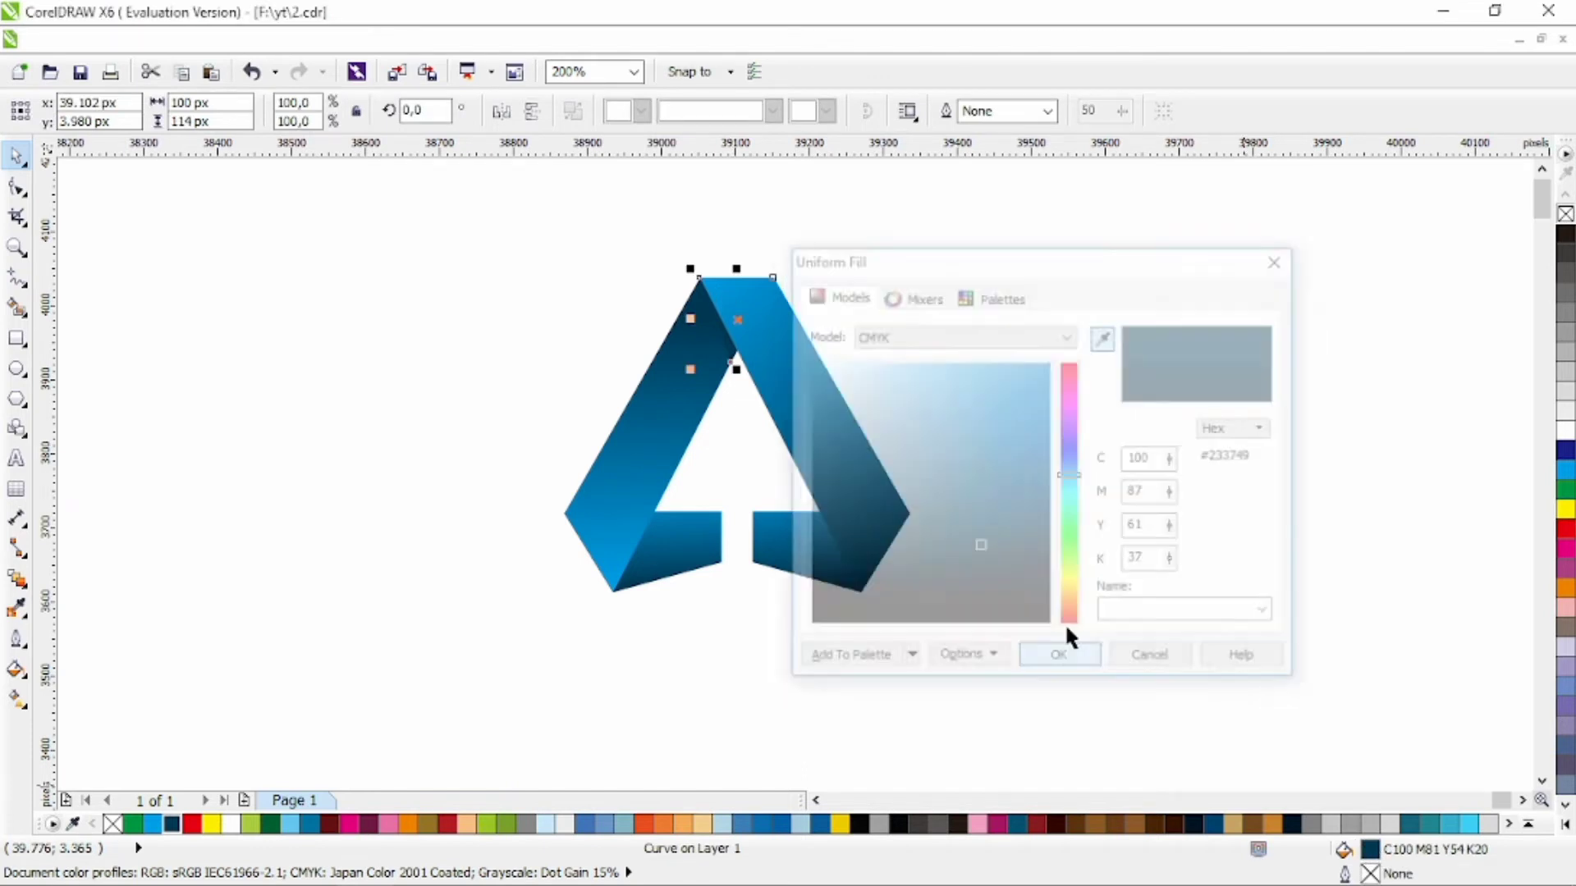
{"action": "left_click", "coordinate": [815, 626]}
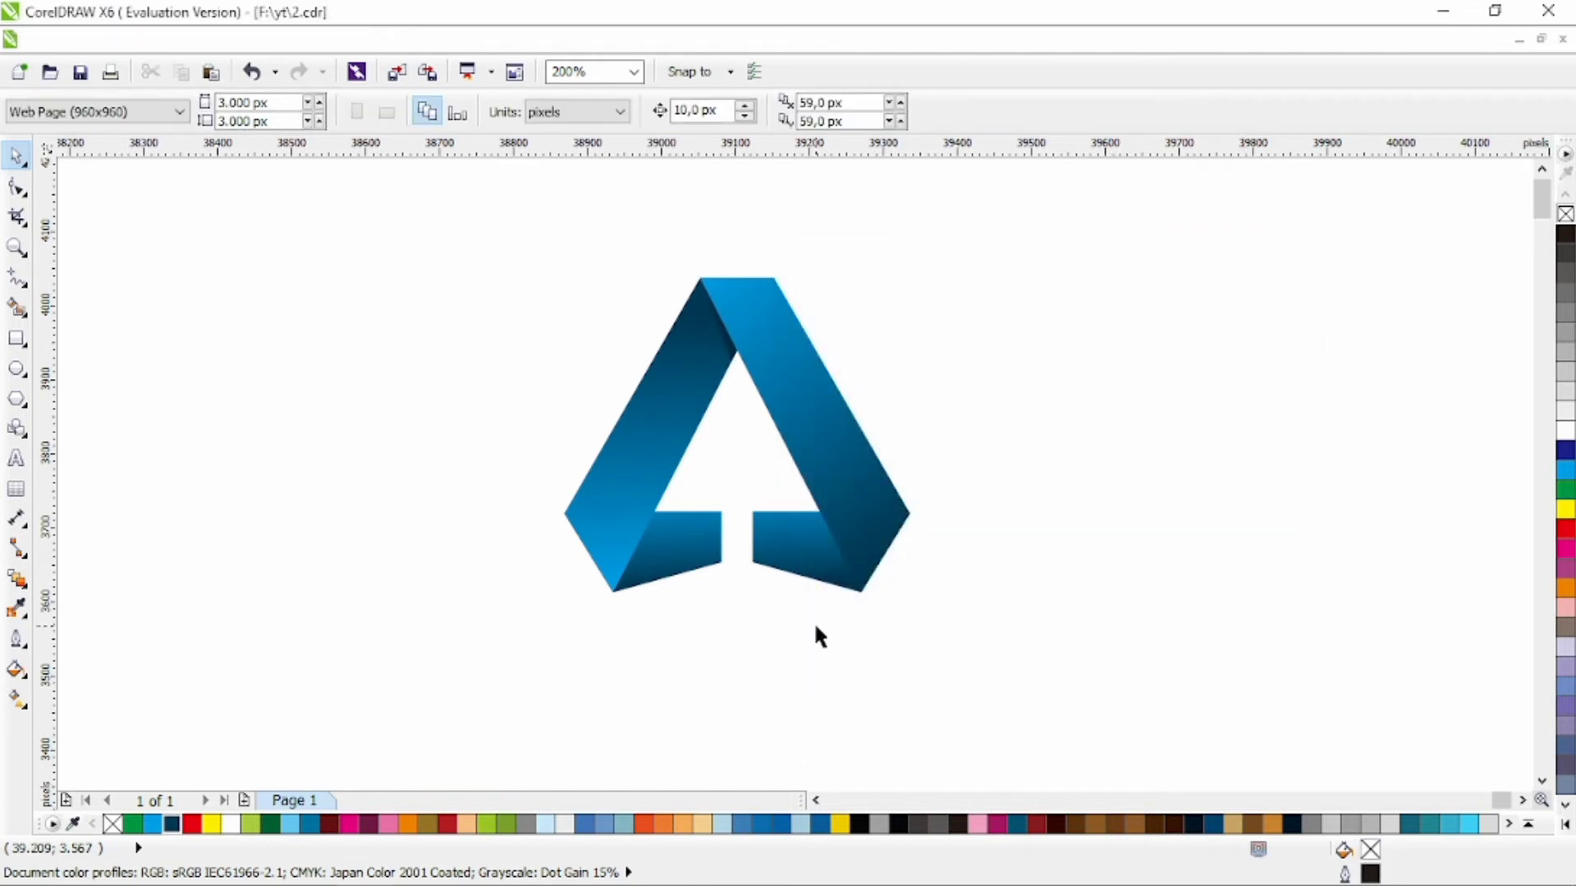
- Duplicate the right diagonal band as an unfilled black hairline outline and skew the copy's top toward the left
{"action": "left_click", "coordinate": [906, 510]}
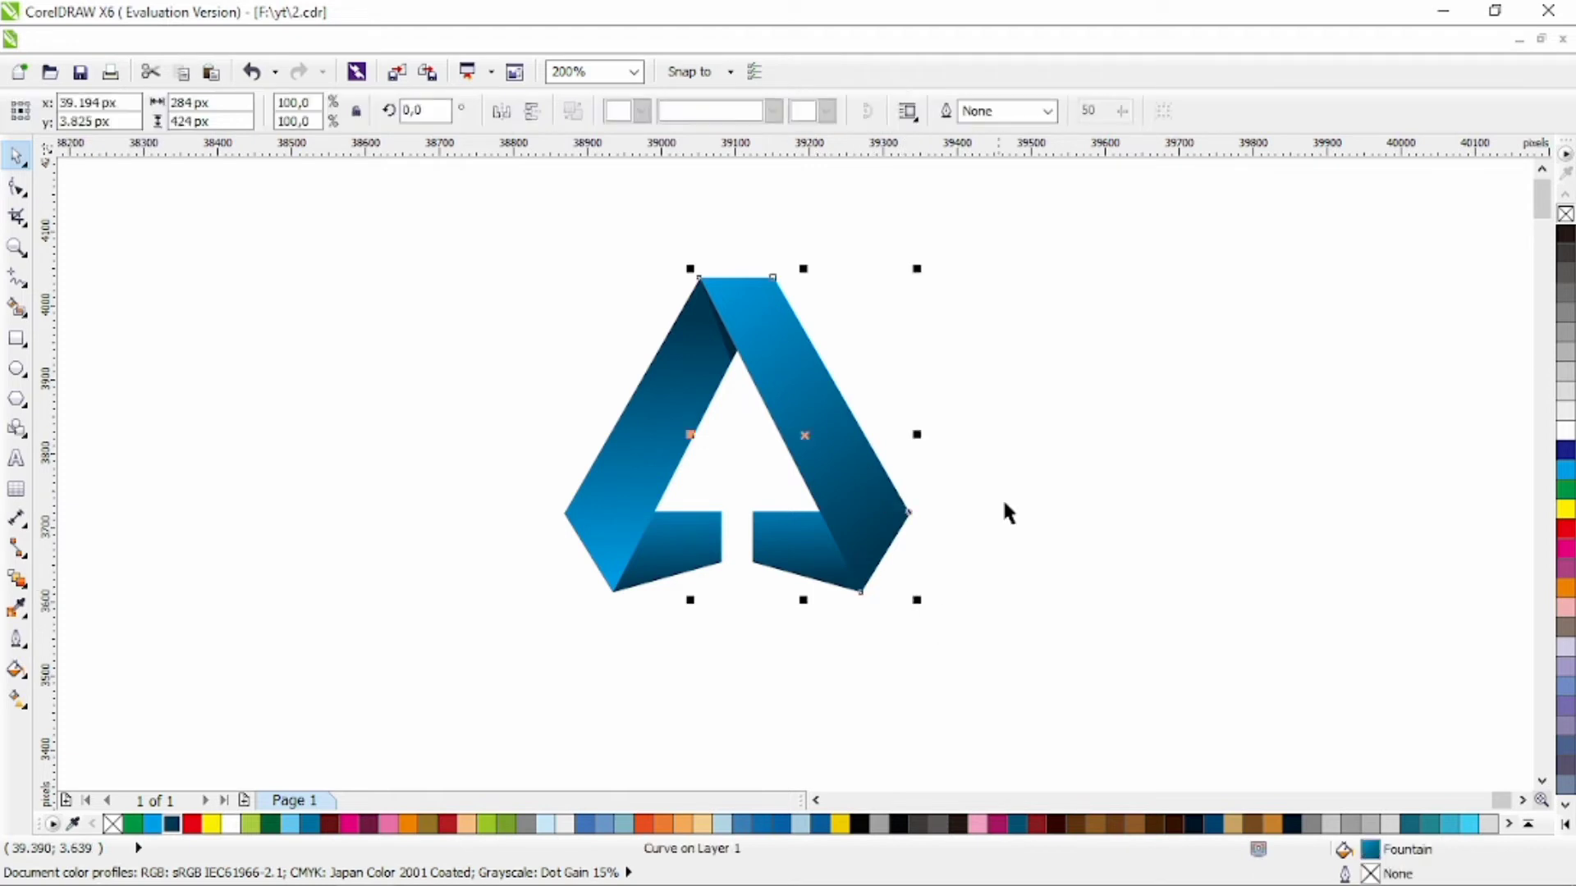
{"action": "left_click_drag", "start_coordinate": [851, 448], "coordinate": [921, 468]}
{"action": "key", "text": "ctrl+z"}
{"action": "left_click", "coordinate": [1196, 369]}
{"action": "key", "text": "plus"}
{"action": "right_click", "coordinate": [1565, 234]}
{"action": "left_click", "coordinate": [1565, 215]}
{"action": "left_click", "coordinate": [809, 418]}
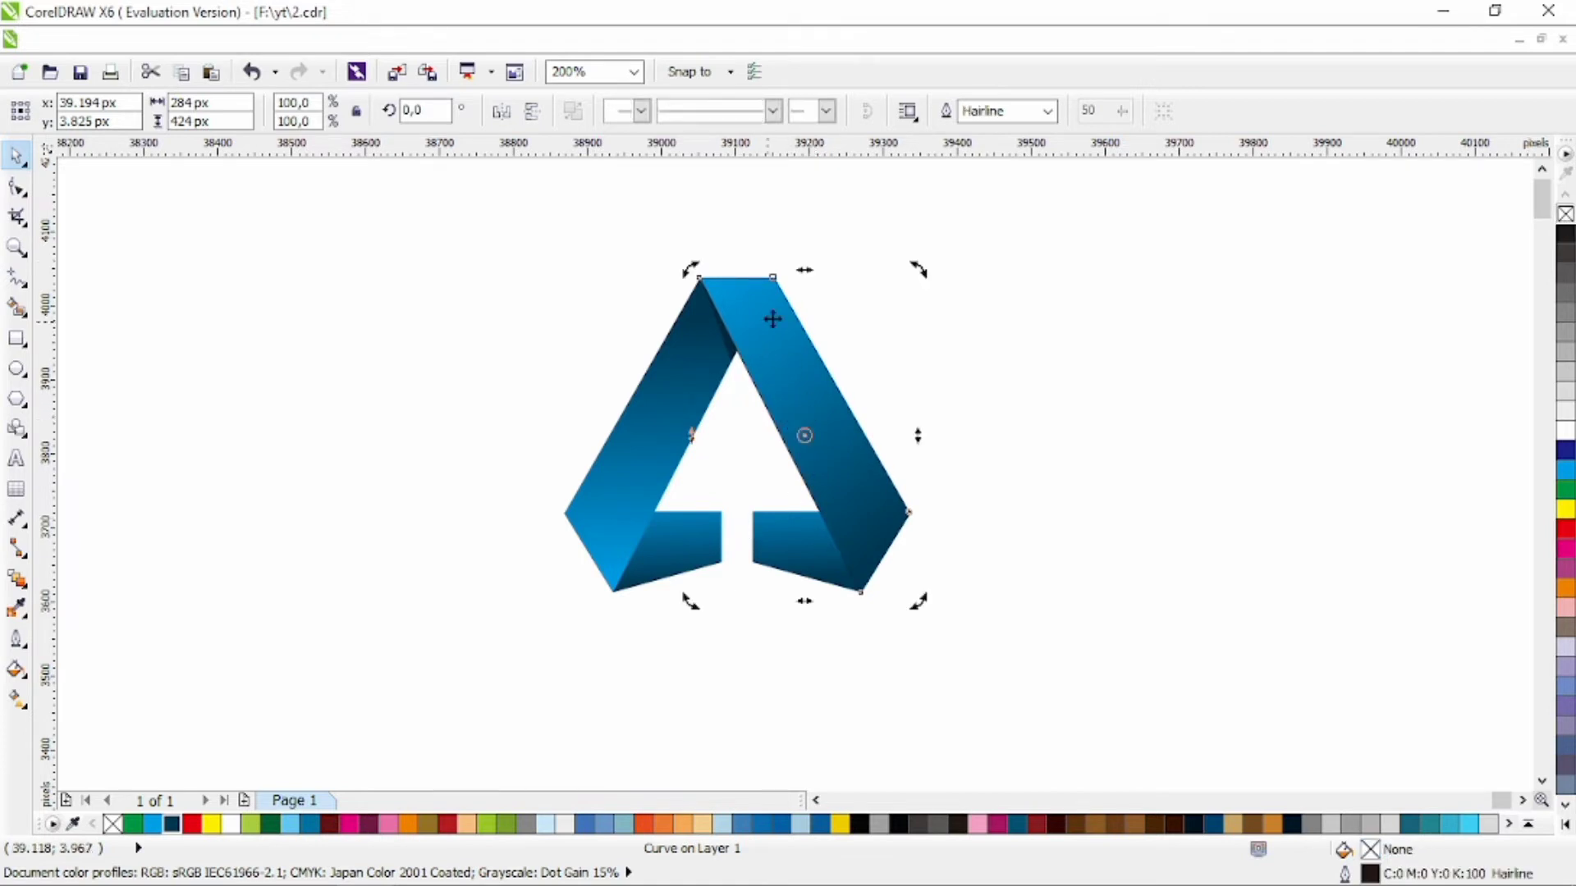
{"action": "left_click_drag", "start_coordinate": [804, 270], "coordinate": [756, 277]}
- Intersect the skewed outline with the bottom band to create a lower shadow piece, and delete the outline
{"action": "left_click", "coordinate": [823, 541], "text": "shift"}
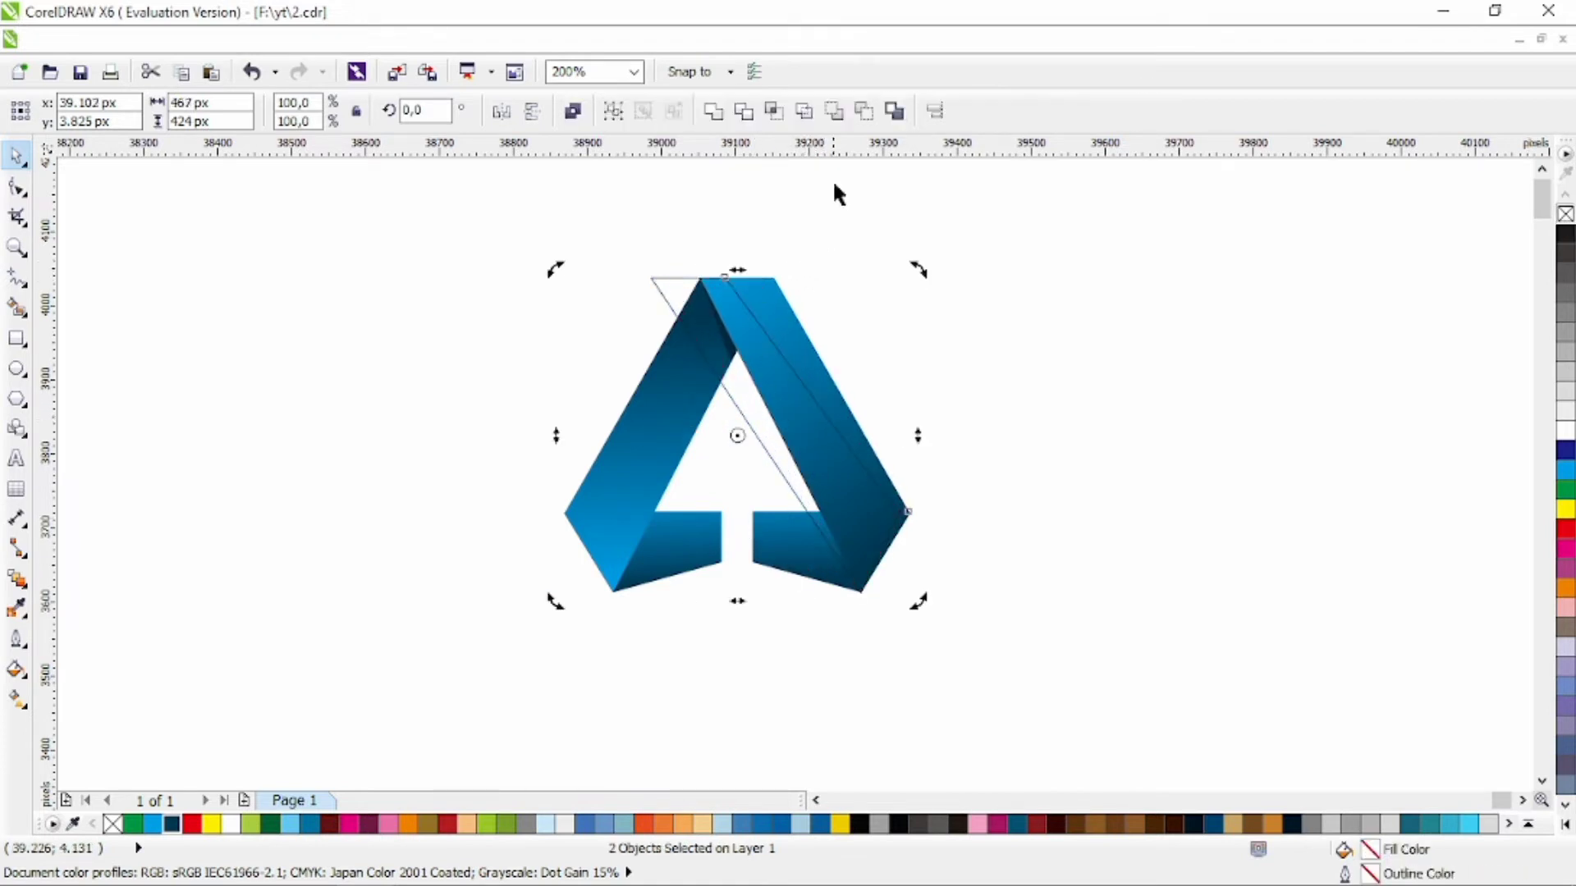
{"action": "left_click", "coordinate": [774, 111]}
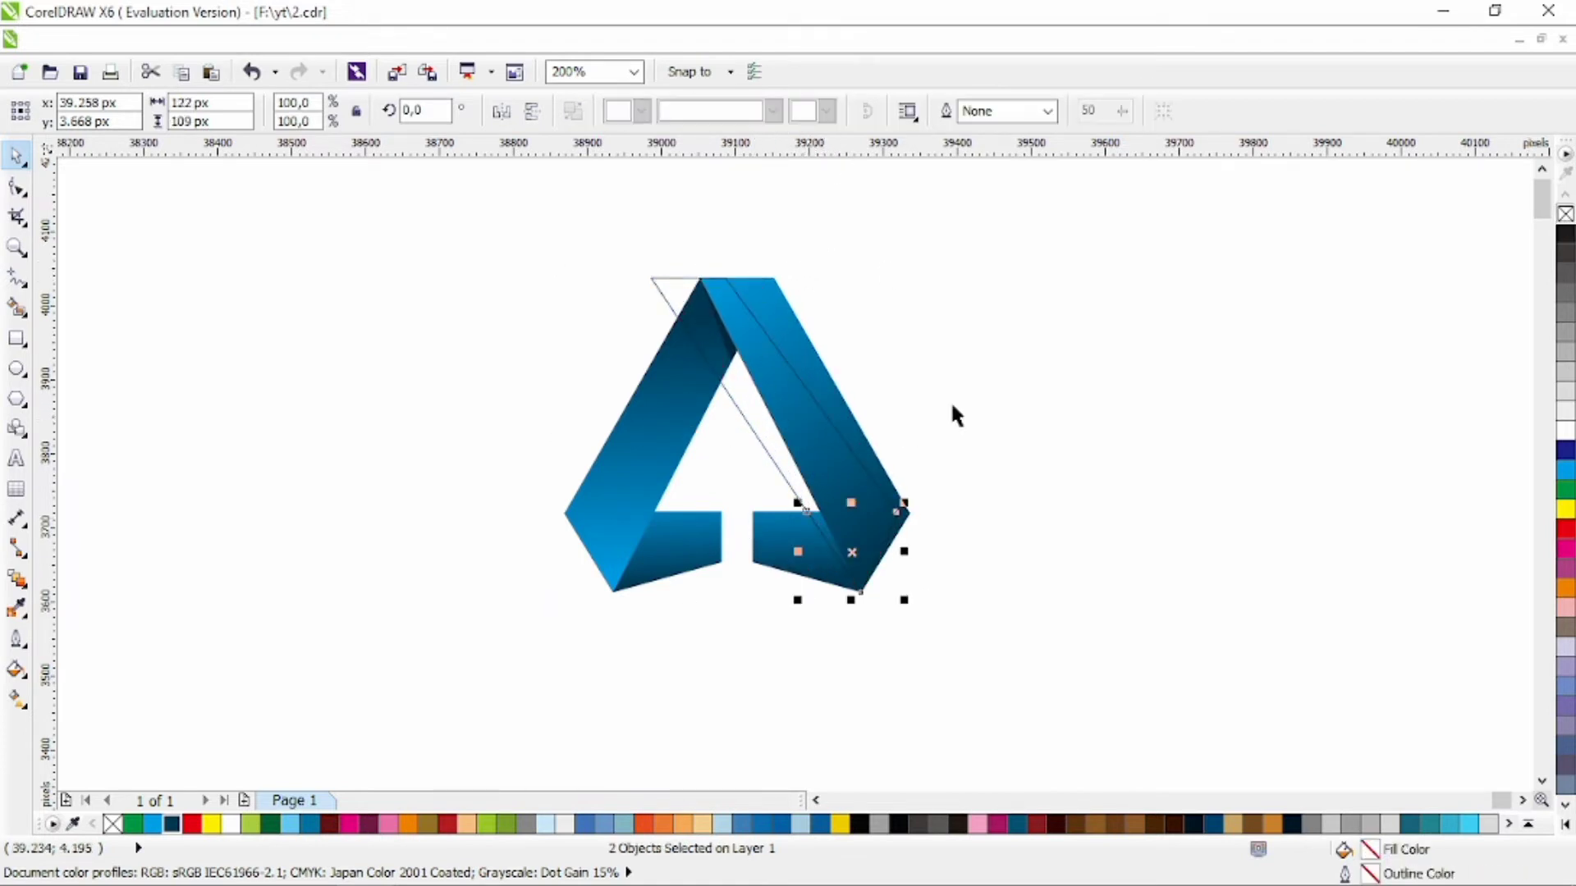
{"action": "left_click", "coordinate": [726, 386]}
{"action": "key", "text": "Delete"}
{"action": "left_click", "coordinate": [816, 518]}
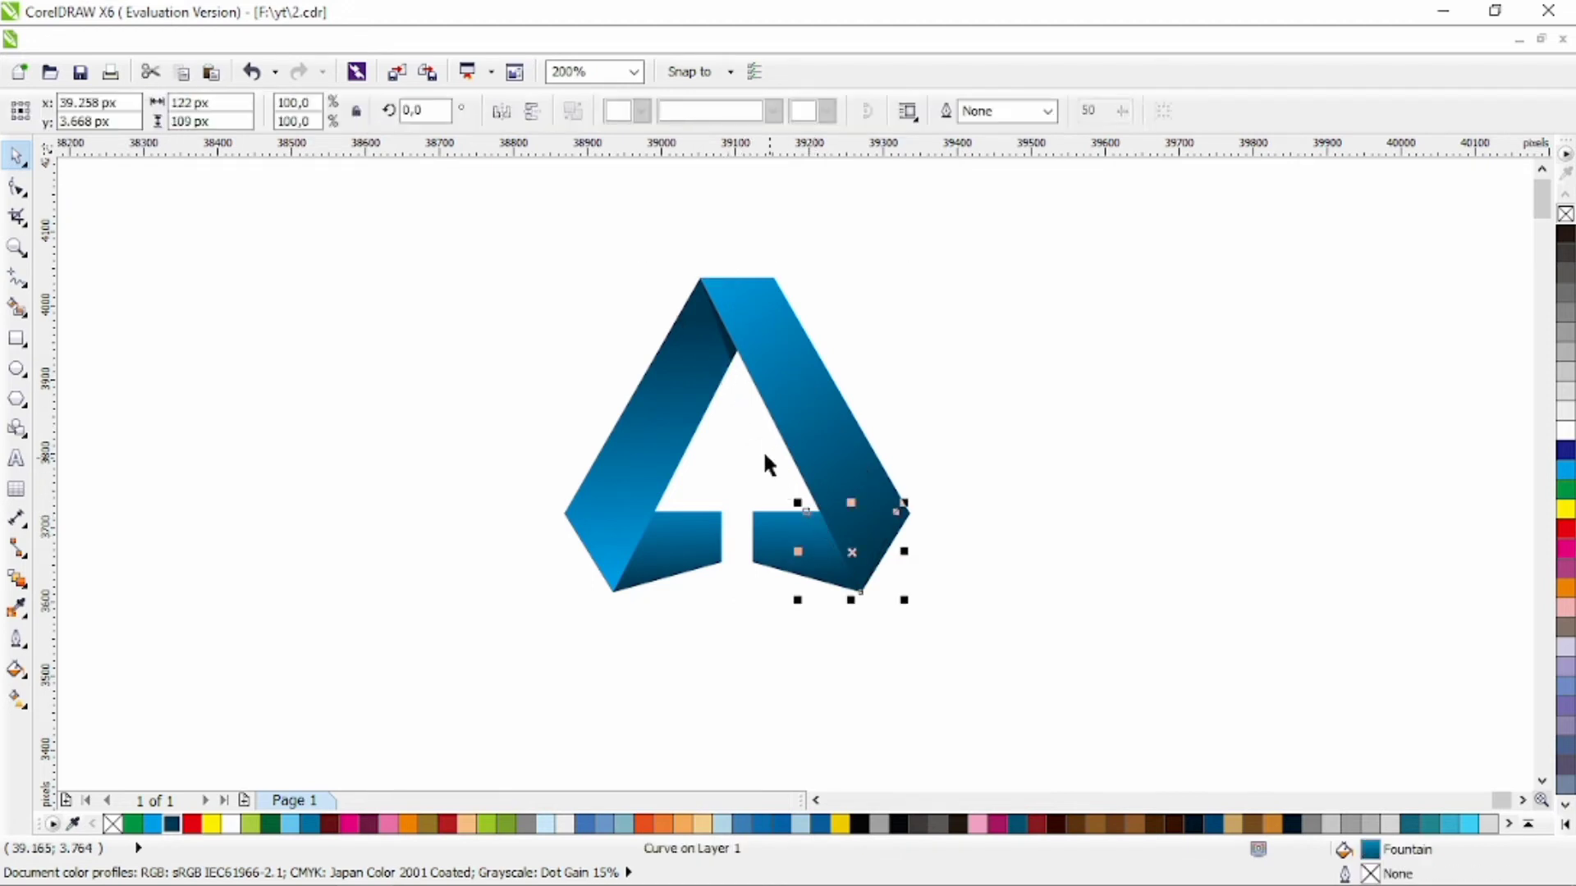
- Sample the upper shadow piece's color C100 M87 Y61 K37 and apply it to the lower shadow piece
{"action": "left_click", "coordinate": [189, 369]}
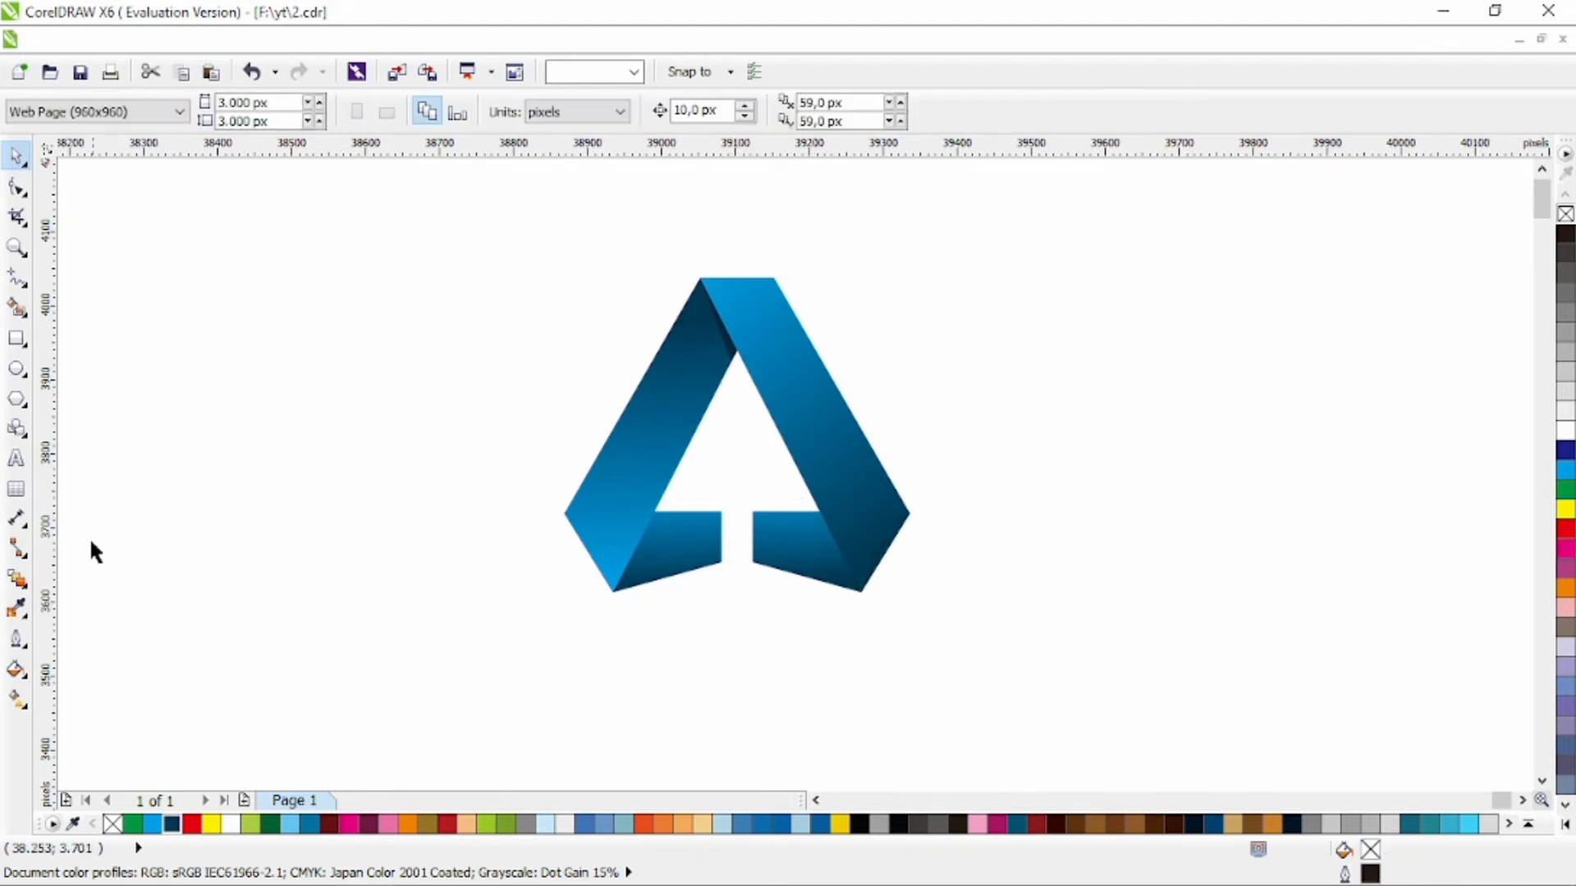
{"action": "left_click", "coordinate": [16, 608]}
{"action": "left_click", "coordinate": [739, 335]}
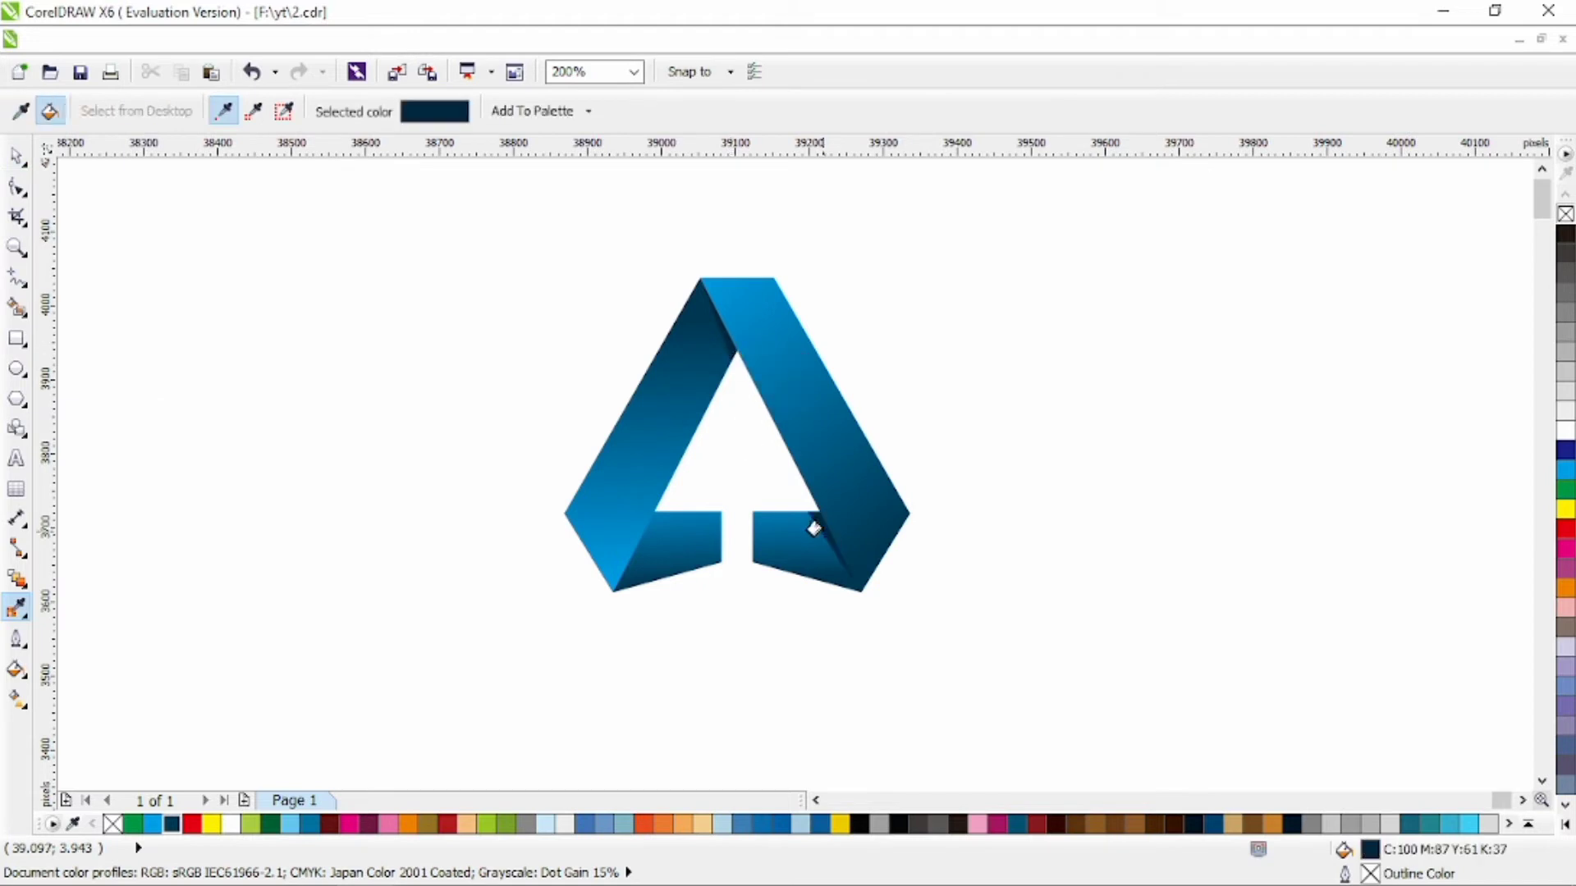
{"action": "key", "text": "space"}
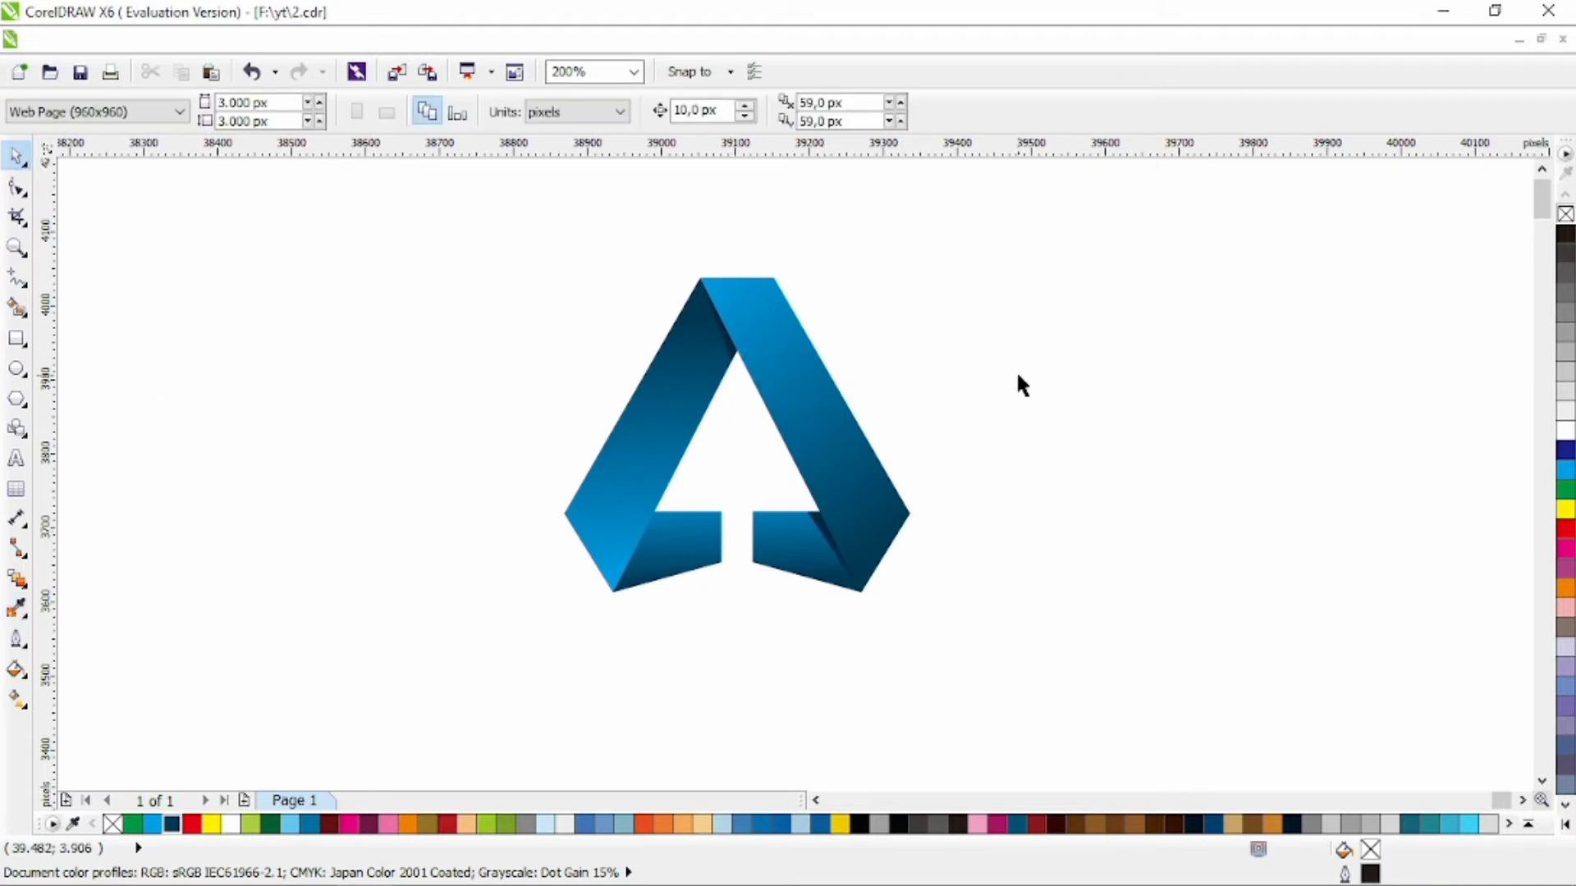
- Group all the logo shapes and scale the group down to roughly two thirds of its size
{"action": "left_click", "coordinate": [647, 437]}
{"action": "left_click", "coordinate": [1110, 309]}
{"action": "left_click_drag", "start_coordinate": [1042, 232], "coordinate": [485, 643]}
{"action": "key", "text": "ctrl+g"}
{"action": "left_click_drag", "start_coordinate": [919, 602], "coordinate": [829, 539]}
{"action": "left_click_drag", "start_coordinate": [808, 493], "coordinate": [806, 467]}
{"action": "left_click_drag", "start_coordinate": [840, 313], "coordinate": [862, 293]}
{"action": "left_click", "coordinate": [1033, 372]}
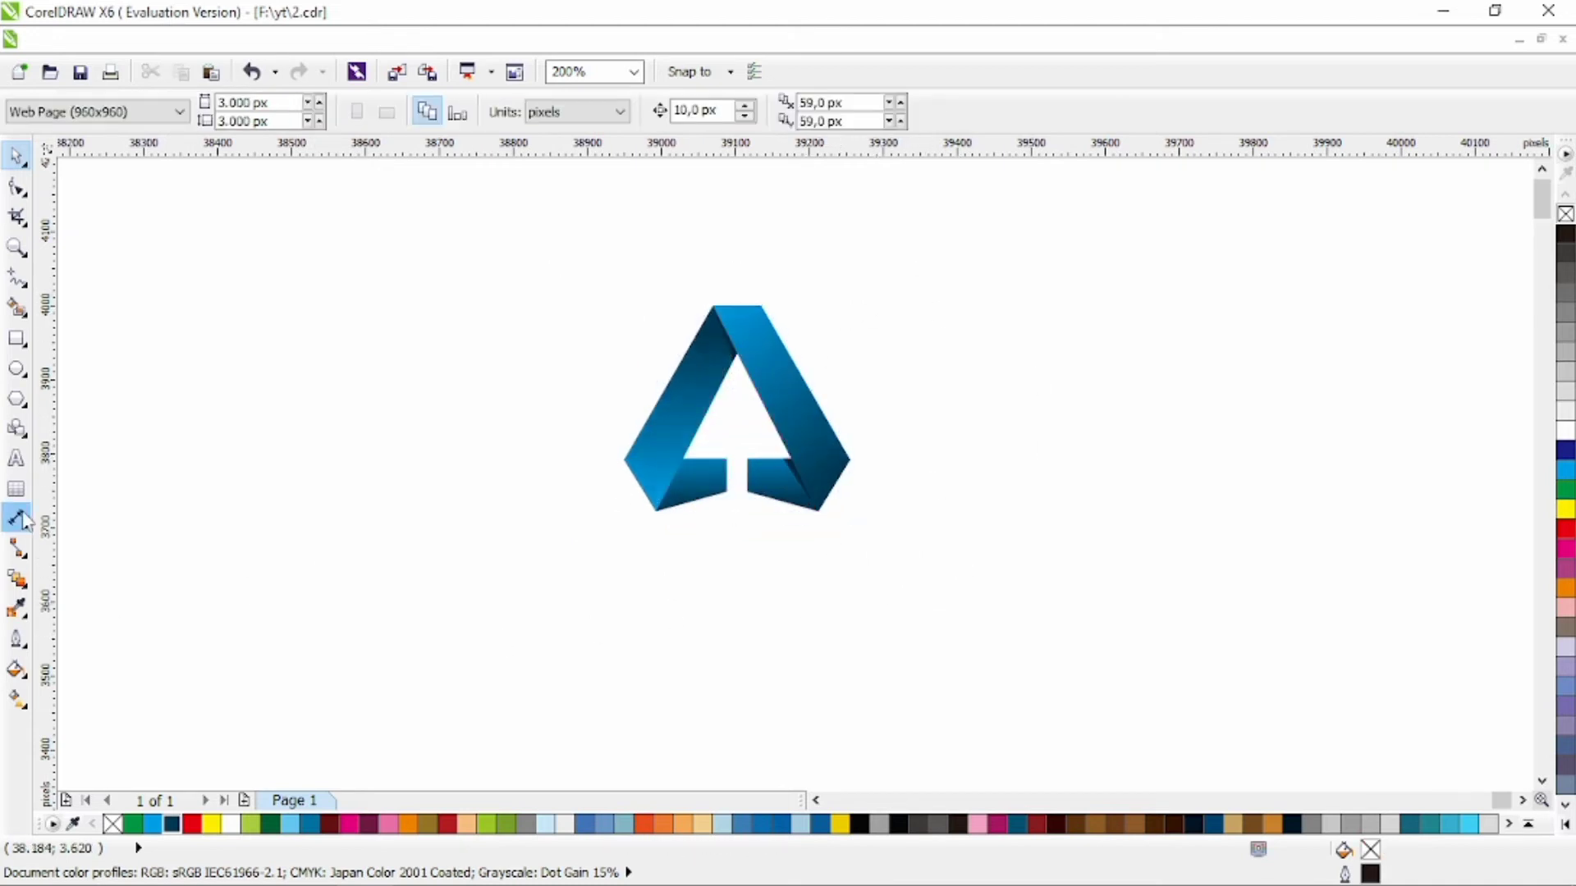
{"action": "left_click", "coordinate": [17, 458]}
{"action": "left_click", "coordinate": [532, 554]}
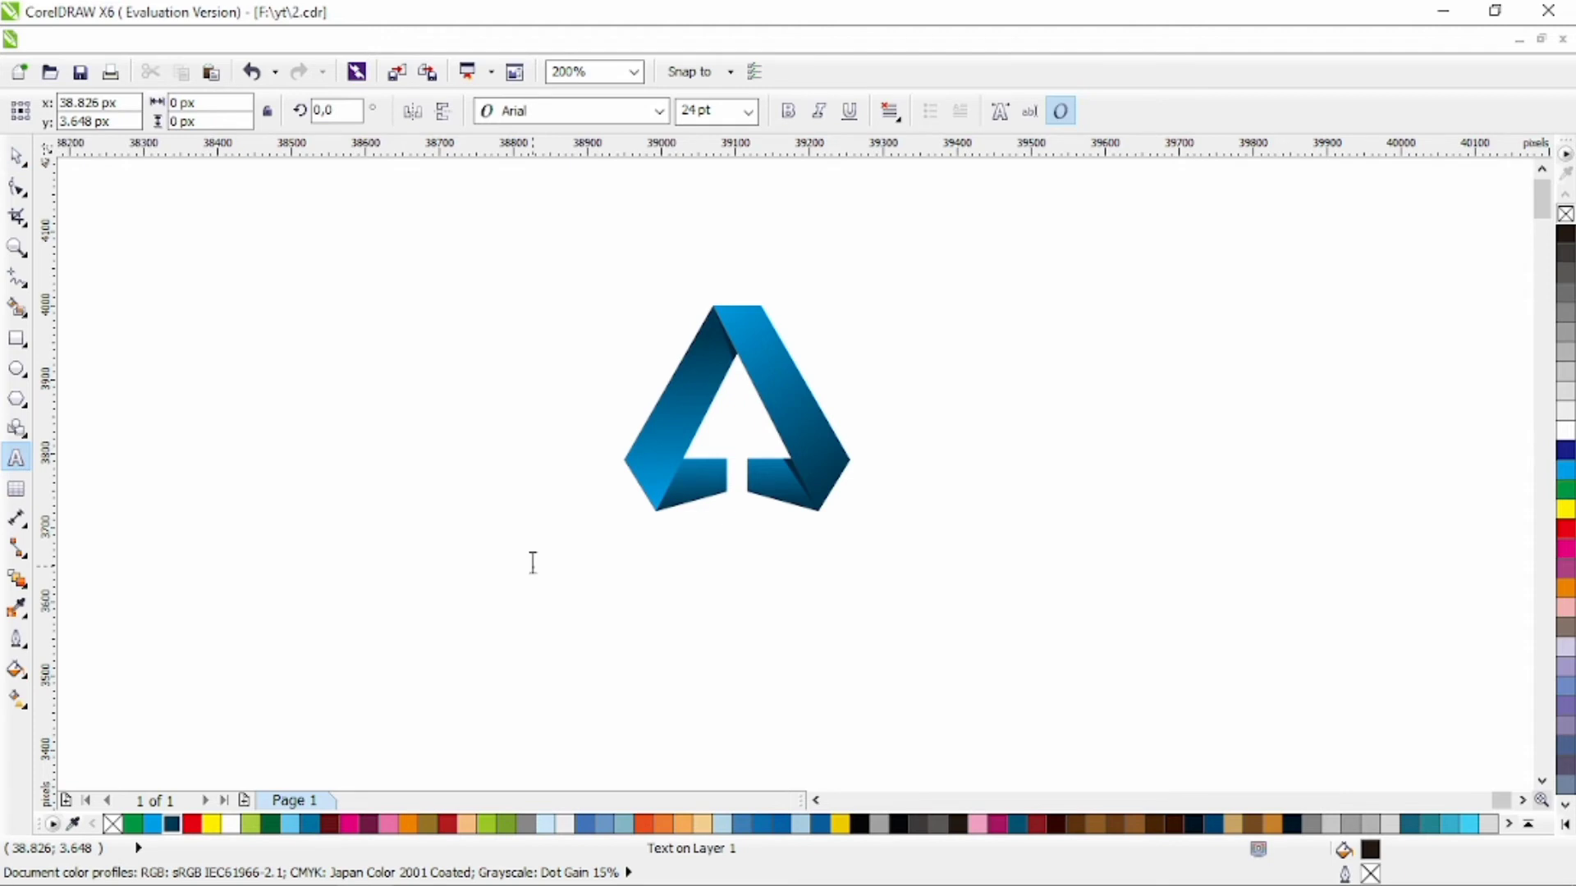
{"action": "left_click", "coordinate": [16, 156]}
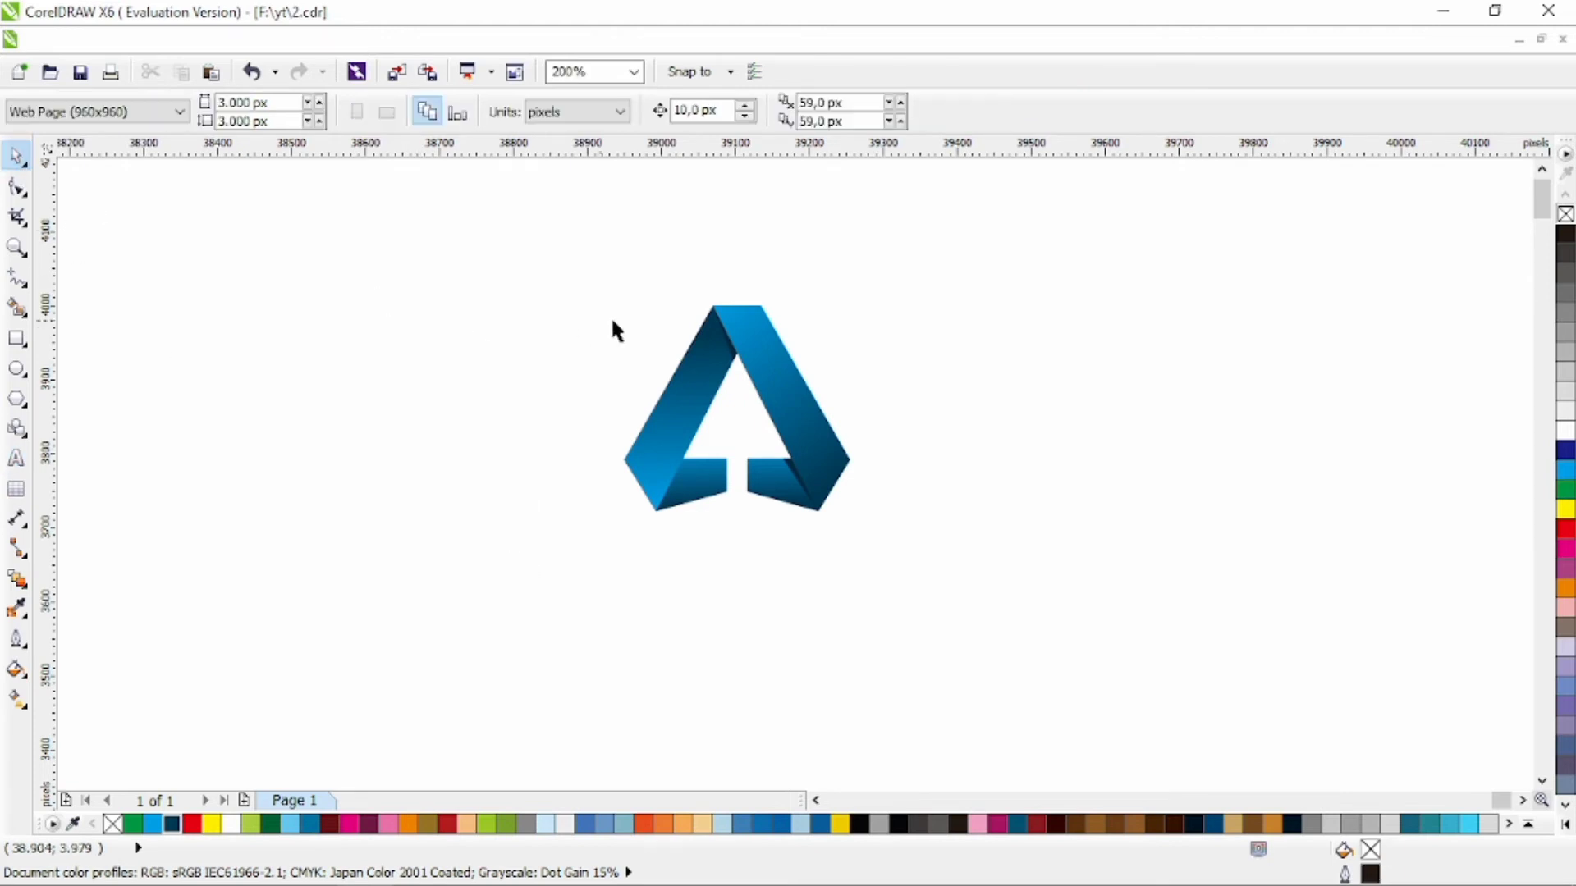
- Ungroup the logo so its individual shapes can be edited separately
{"action": "scroll", "coordinate": [814, 316], "scroll_direction": "up", "scroll_amount": 2}
{"action": "left_click", "coordinate": [702, 375]}
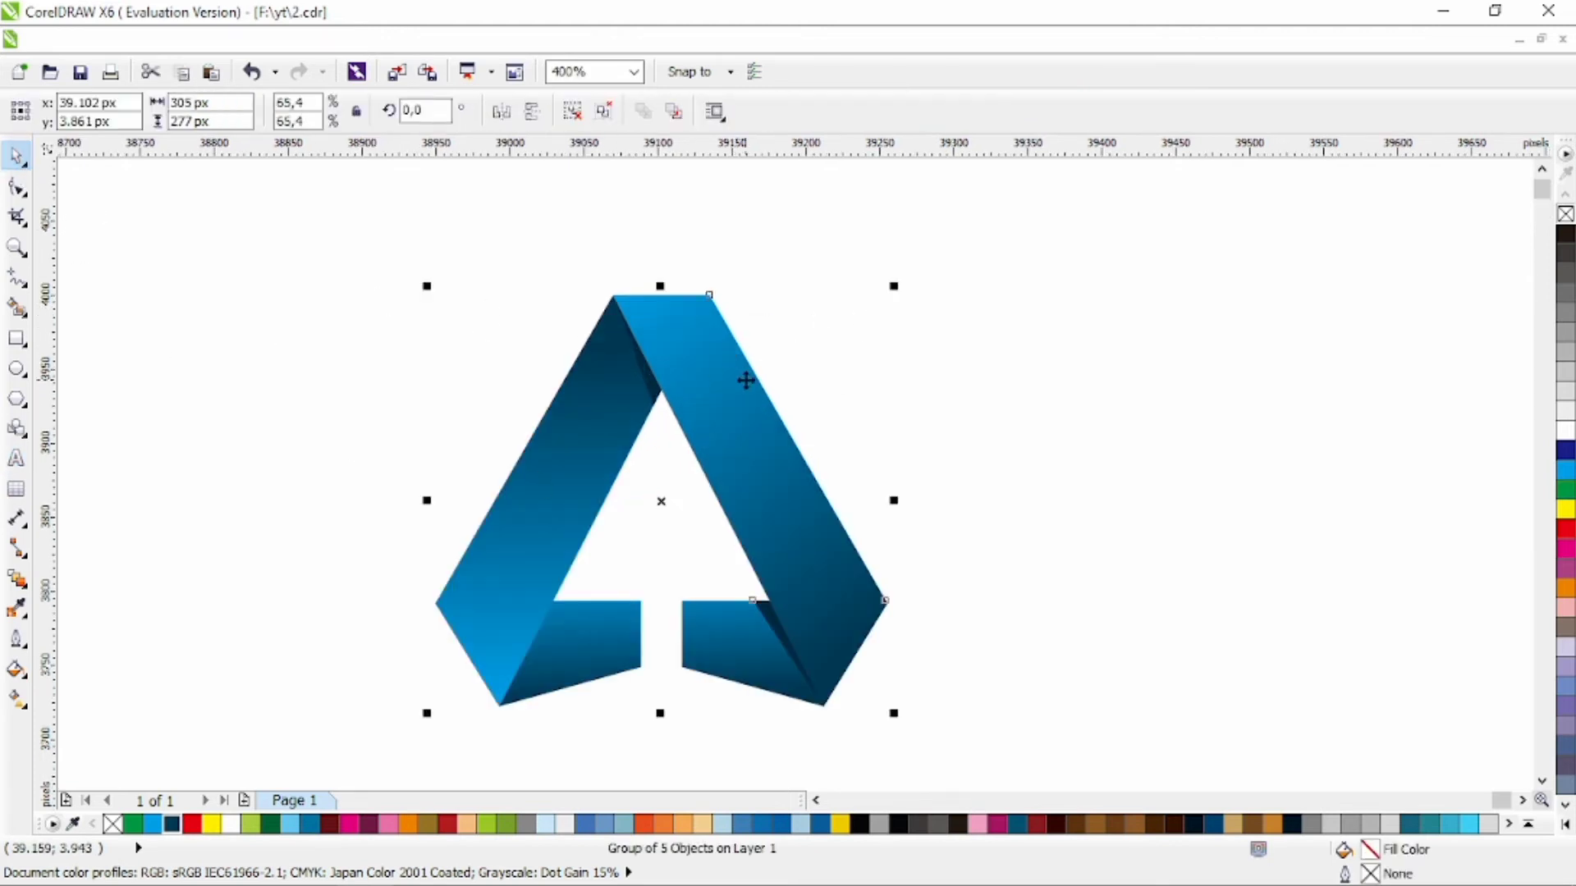
{"action": "left_click", "coordinate": [607, 114]}
{"action": "key", "text": "Escape"}
- Duplicate the right diagonal band, delete the copy's outer lower corner node, and shift its linear gradient slightly down and right to form a facet
{"action": "left_click", "coordinate": [729, 359]}
{"action": "key", "text": "F10"}
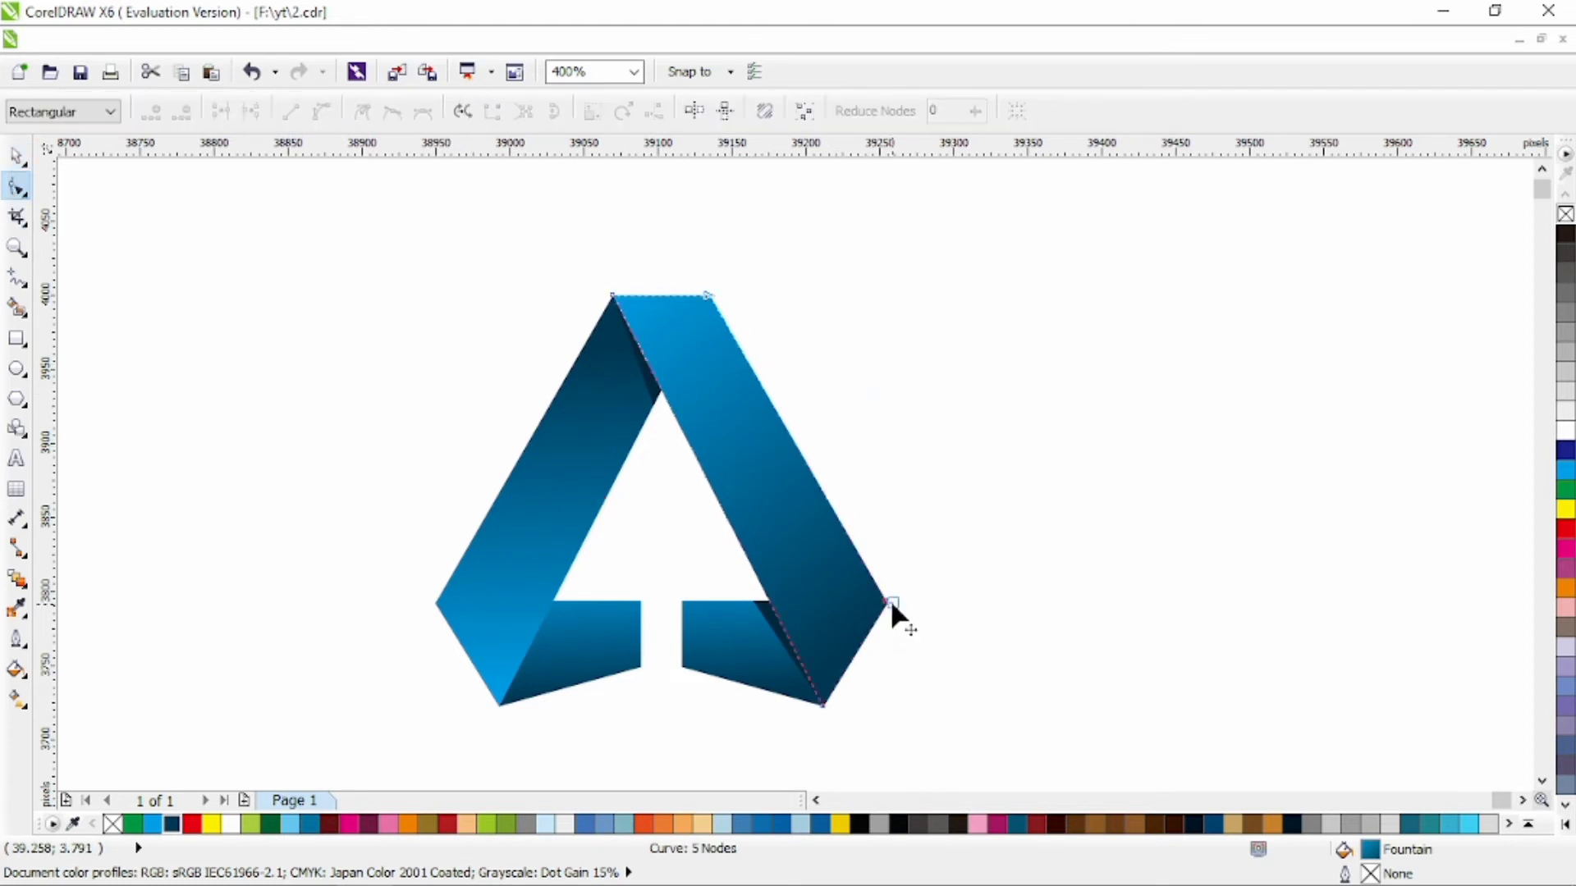
{"action": "key", "text": "space"}
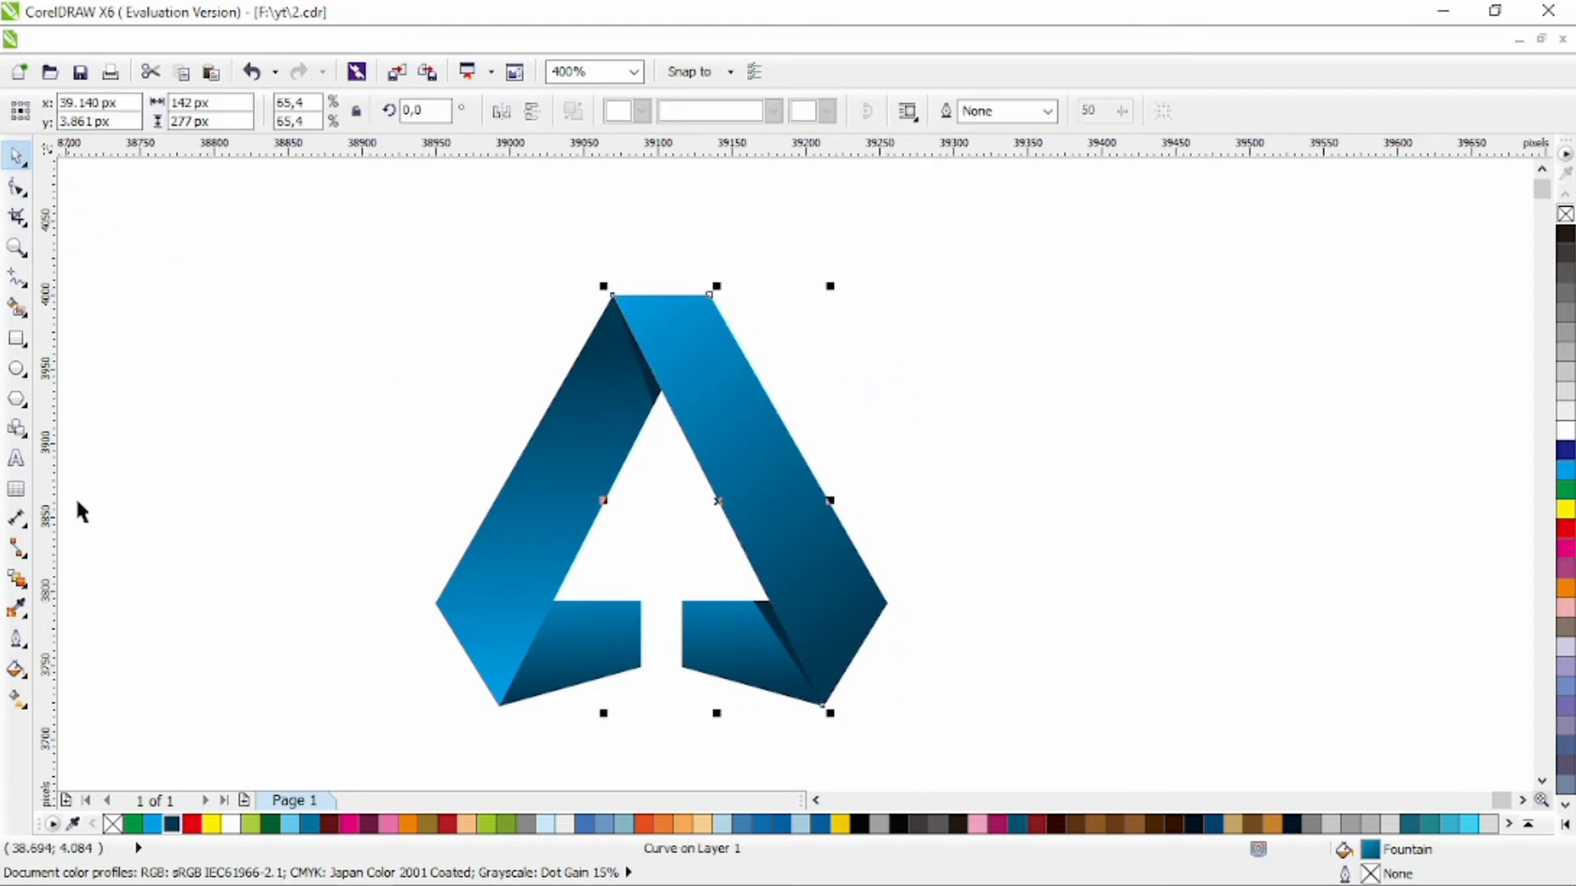
{"action": "left_click", "coordinate": [17, 700]}
{"action": "left_click_drag", "start_coordinate": [715, 418], "coordinate": [747, 447]}
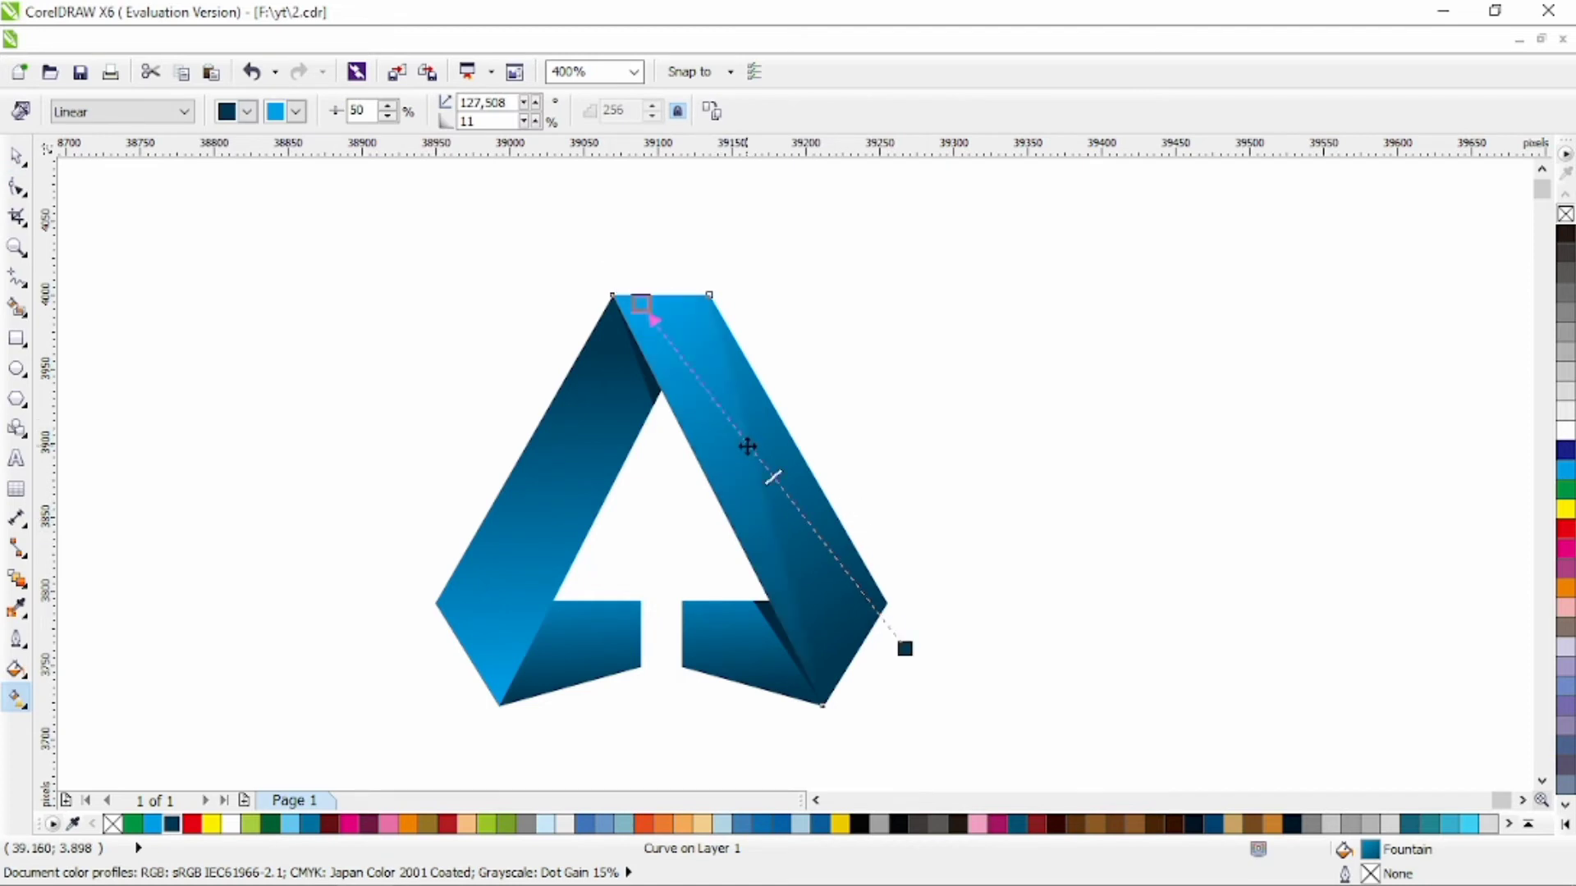
{"action": "left_click", "coordinate": [16, 157]}
{"action": "key", "text": "Escape"}
- Try the left diagonal band in front of all shapes, send it to the back, and send the bottom band behind it
{"action": "left_click", "coordinate": [595, 492]}
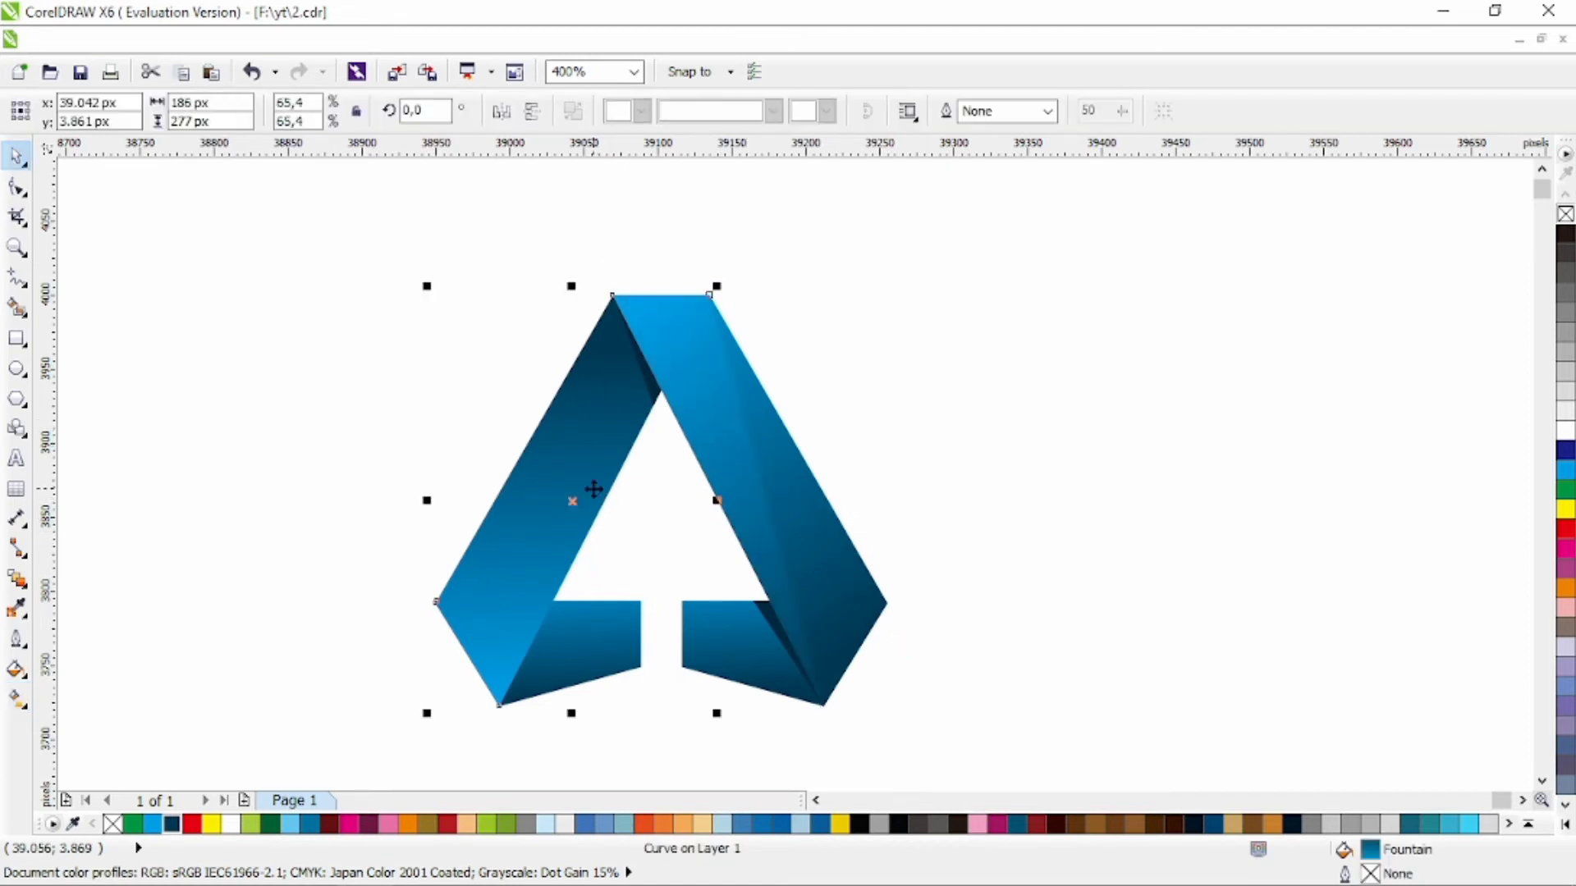
{"action": "key", "text": "shift+Page_Up"}
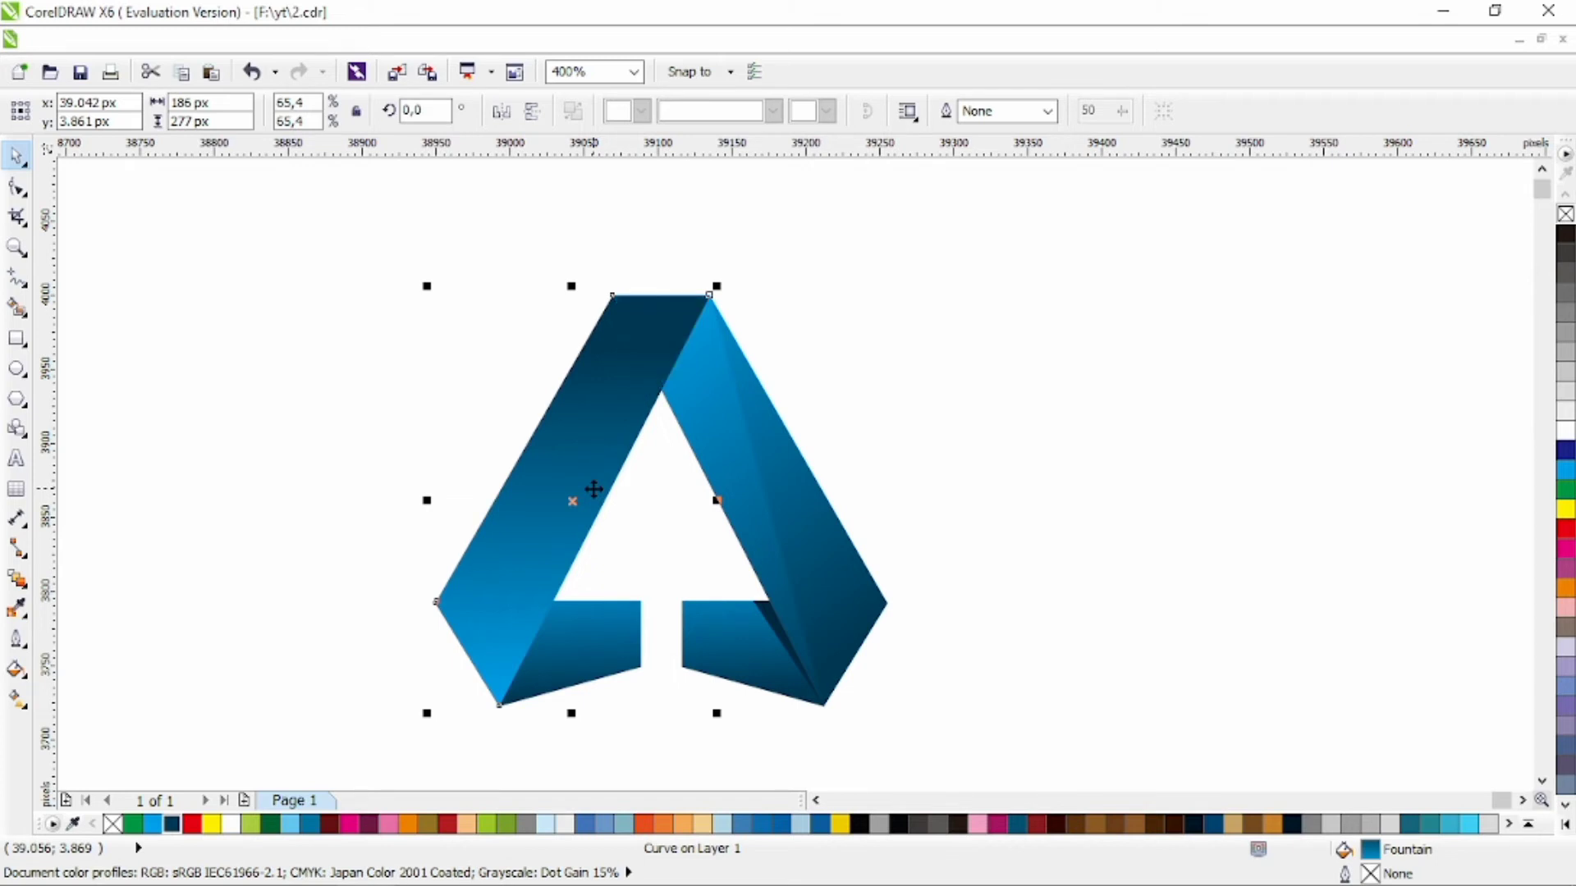
{"action": "key", "text": "shift+Page_Down"}
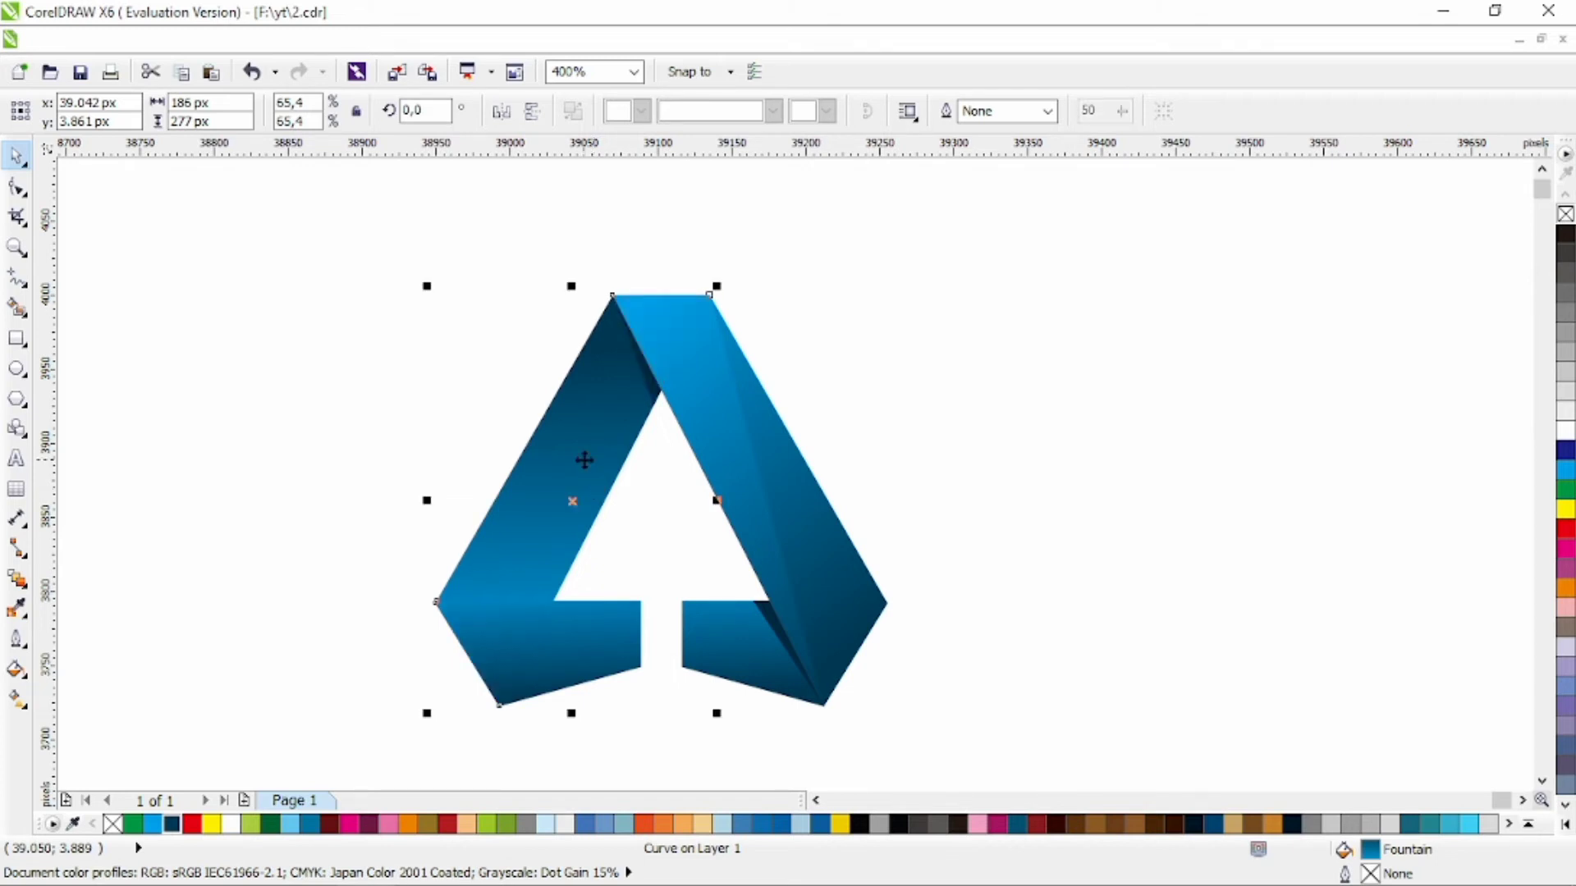
{"action": "left_click", "coordinate": [635, 675]}
{"action": "key", "text": "shift+Page_Down"}
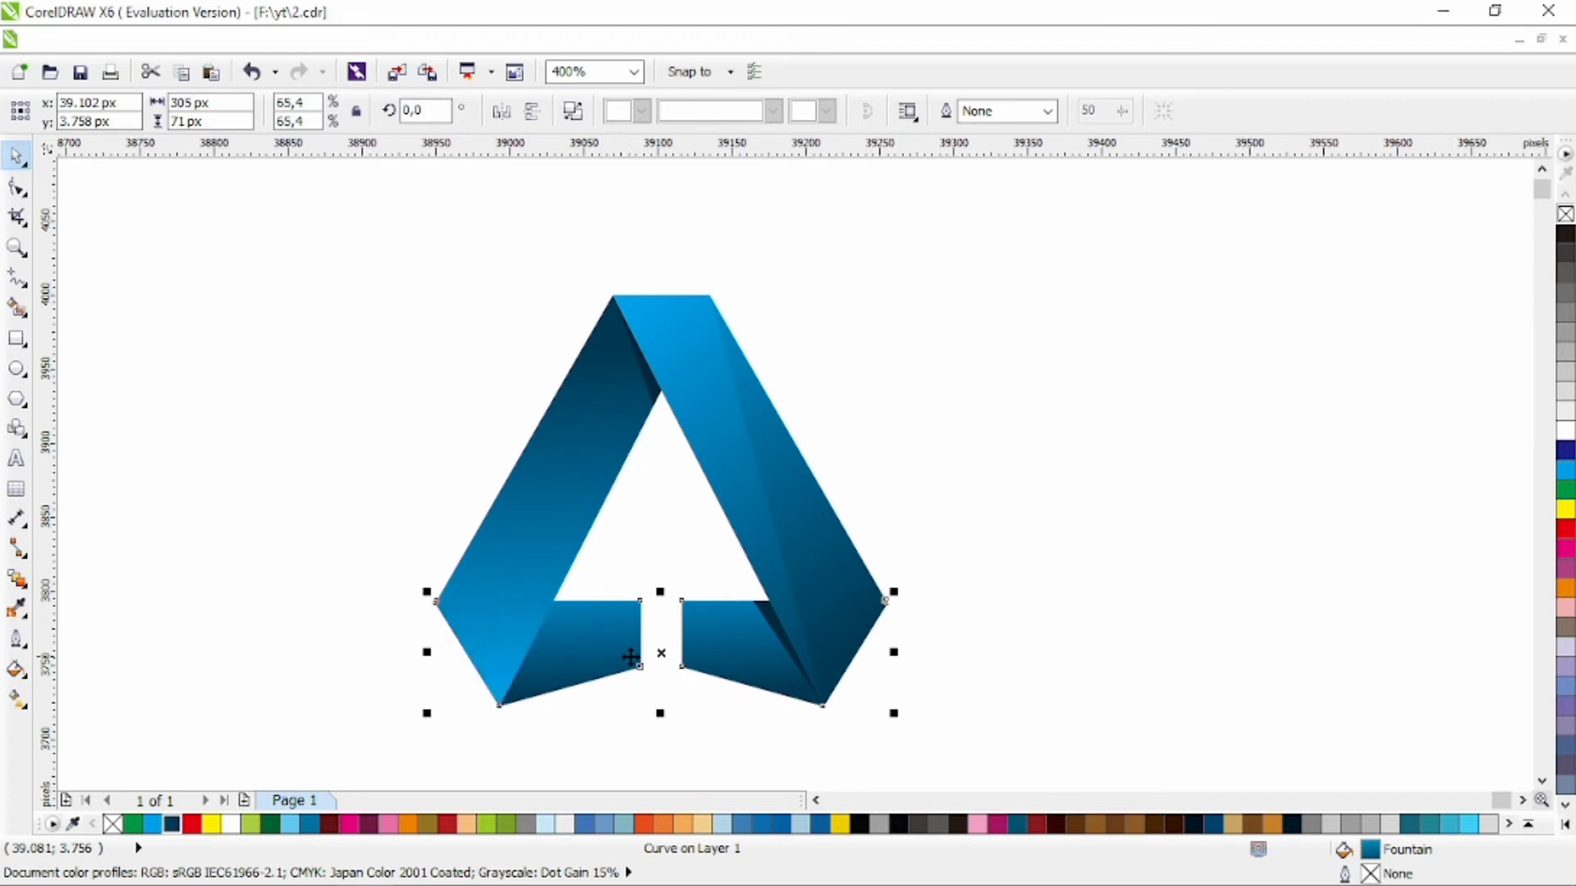
- Duplicate the left diagonal band, delete the copy's outer lower corner node, and shift its linear gradient slightly downward to form a facet
{"action": "left_click", "coordinate": [519, 565]}
{"action": "left_click", "coordinate": [17, 187]}
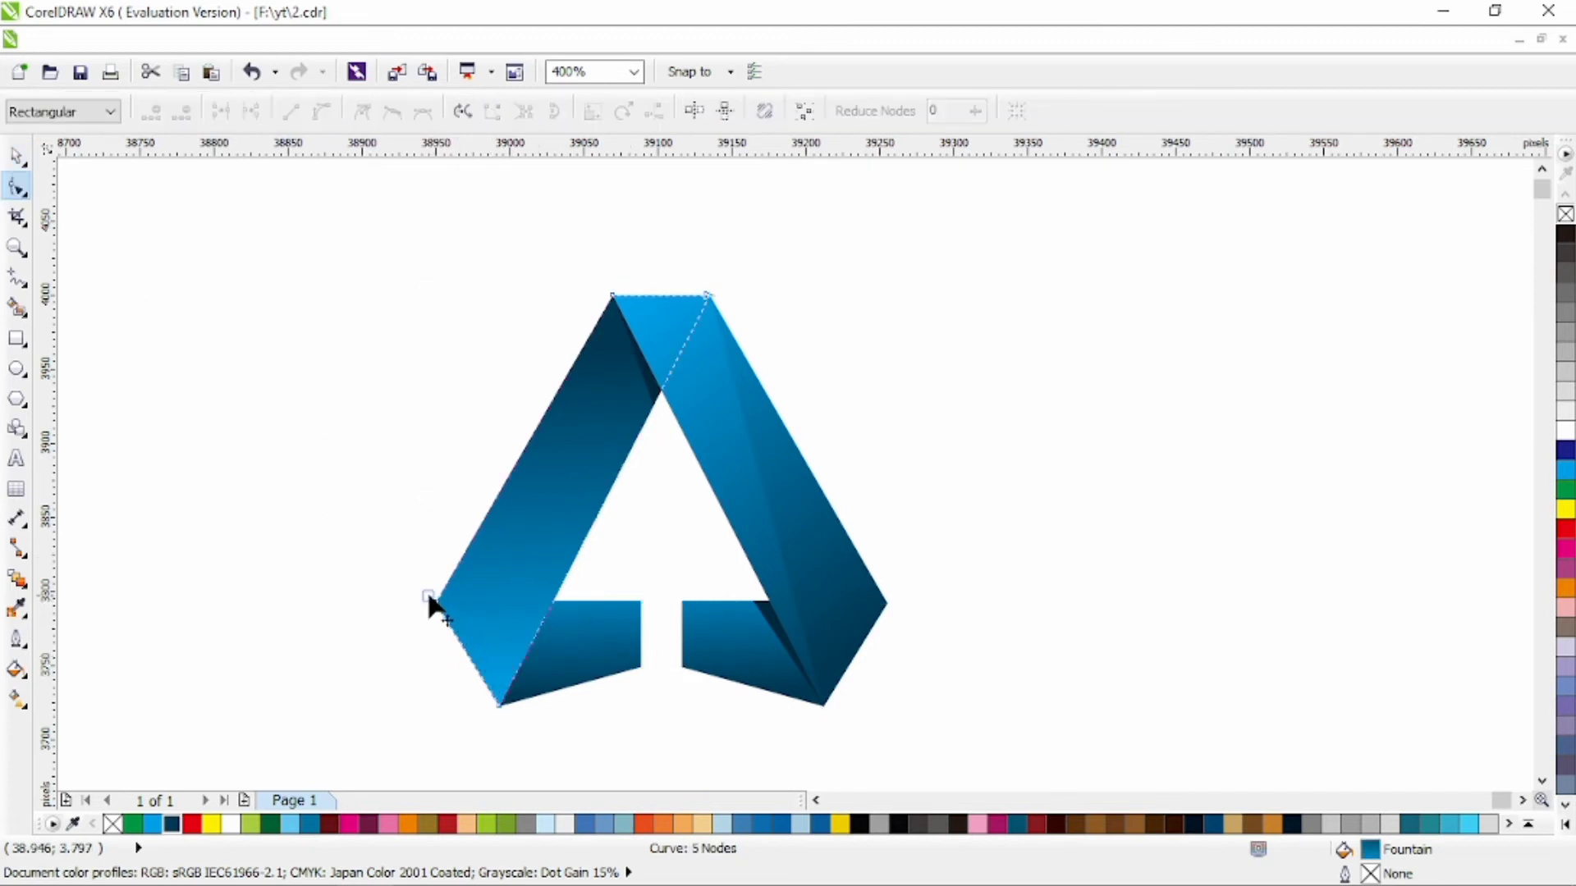
{"action": "left_click", "coordinate": [16, 156]}
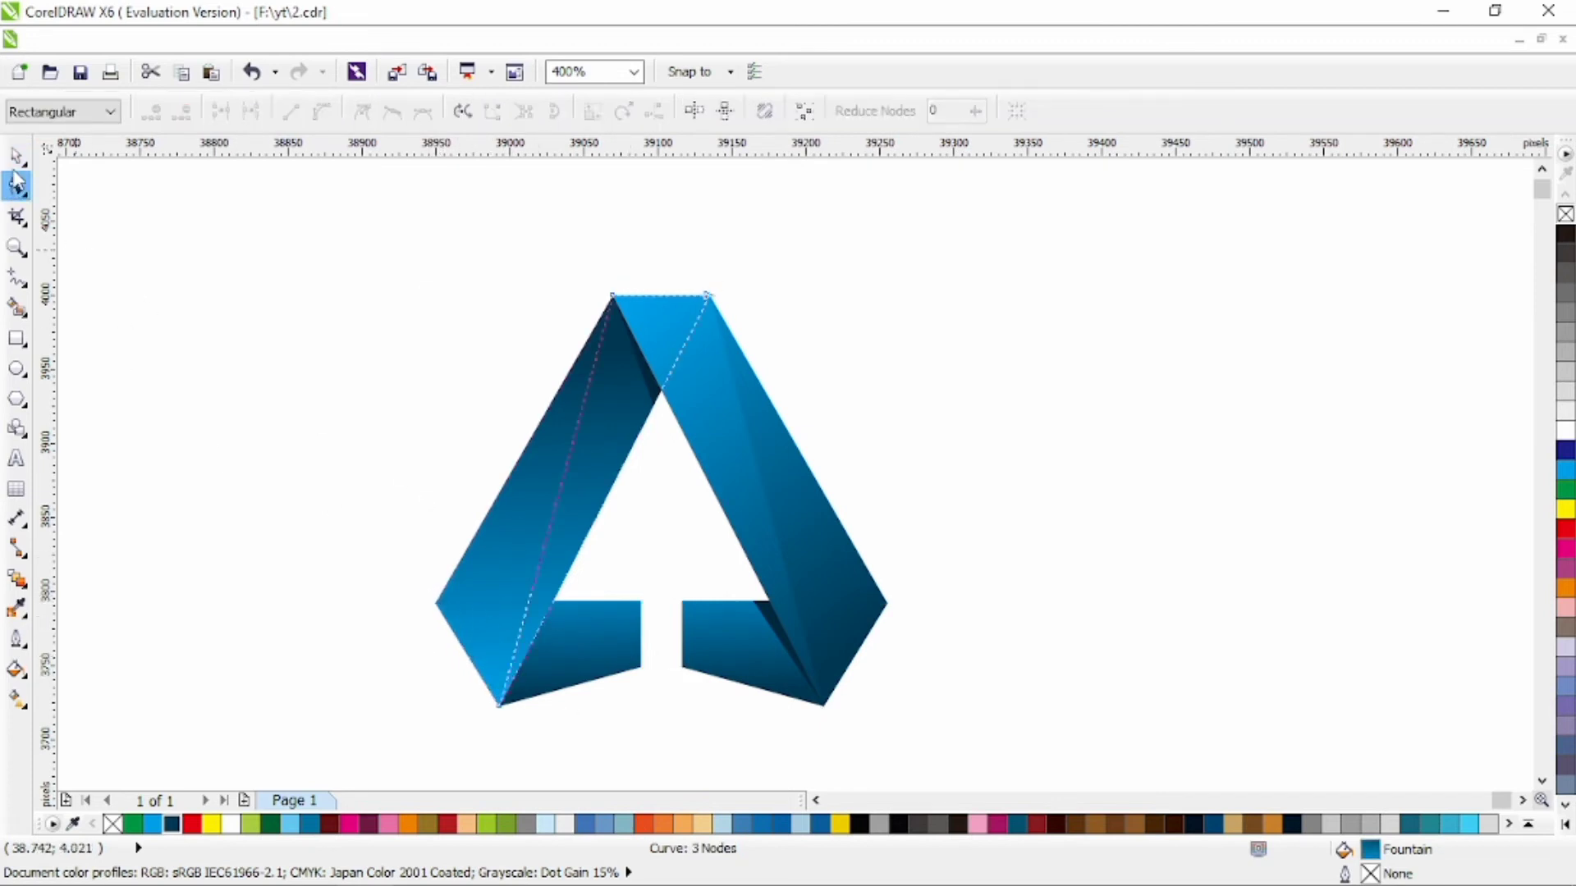
{"action": "left_click", "coordinate": [16, 699]}
{"action": "left_click_drag", "start_coordinate": [591, 469], "coordinate": [591, 508]}
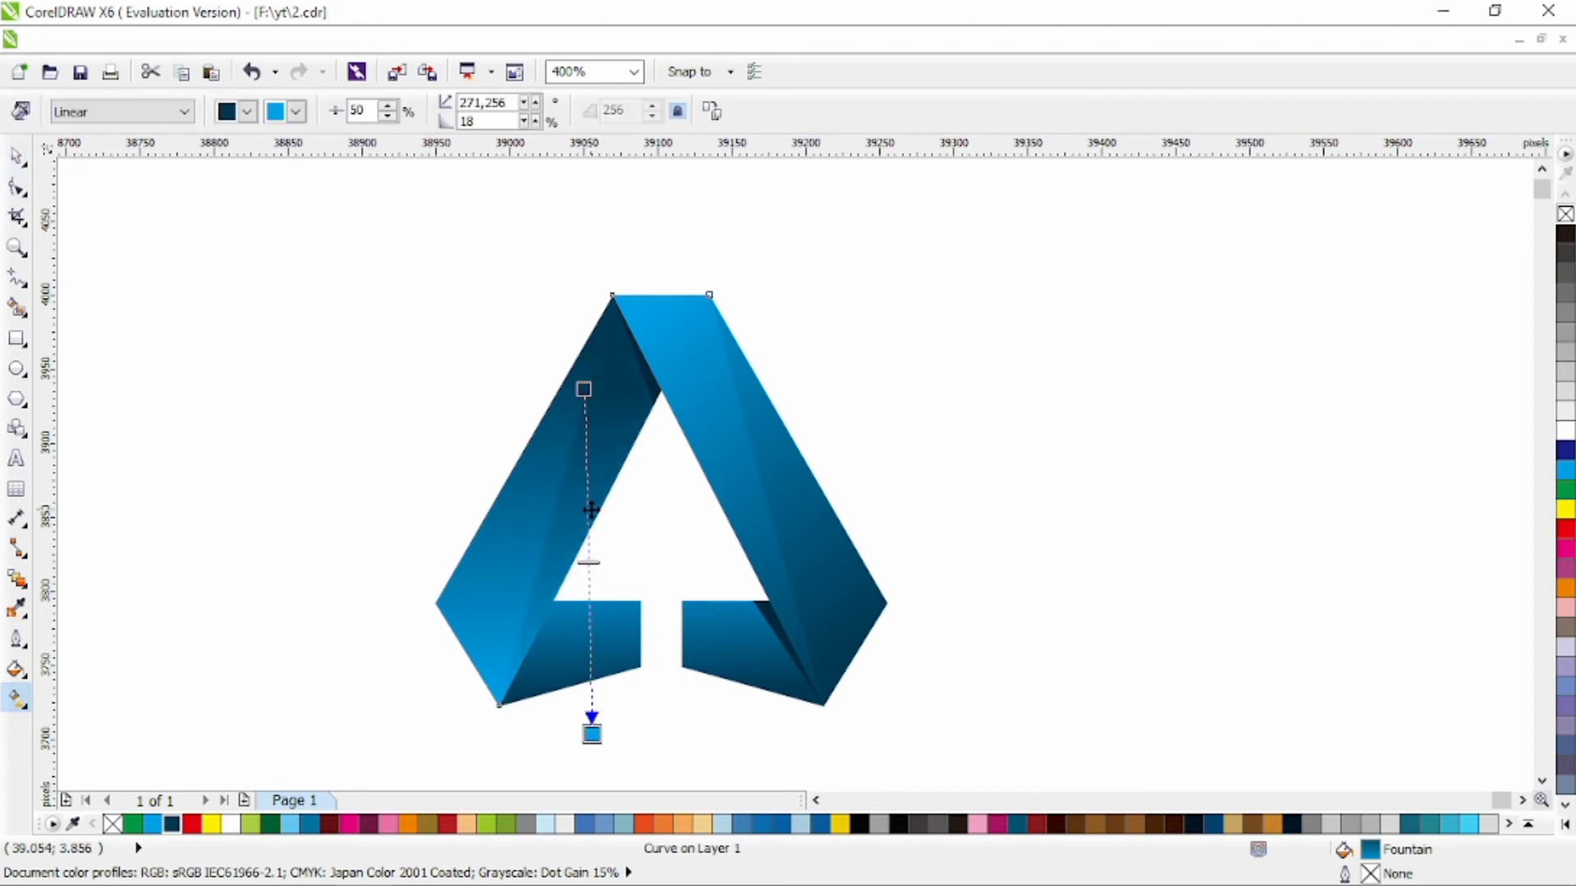
{"action": "left_click", "coordinate": [18, 157]}
{"action": "left_click", "coordinate": [176, 238]}
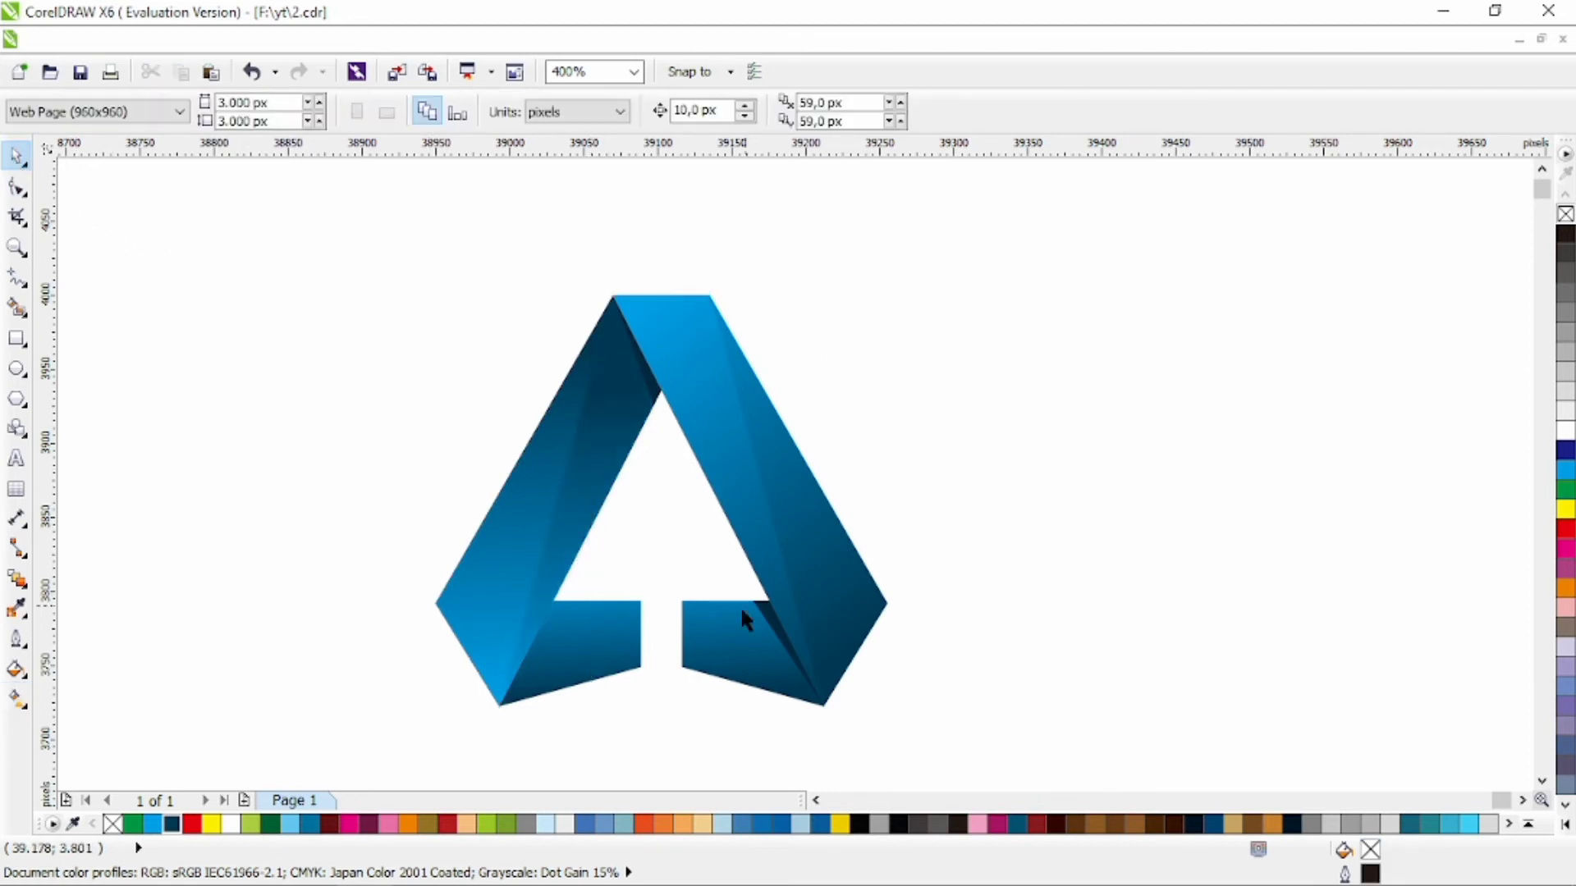
- Try the bottom band in front of all shapes, and send it back behind the diagonal bands
{"action": "left_click", "coordinate": [618, 653]}
{"action": "key", "text": "shift+Page_Up"}
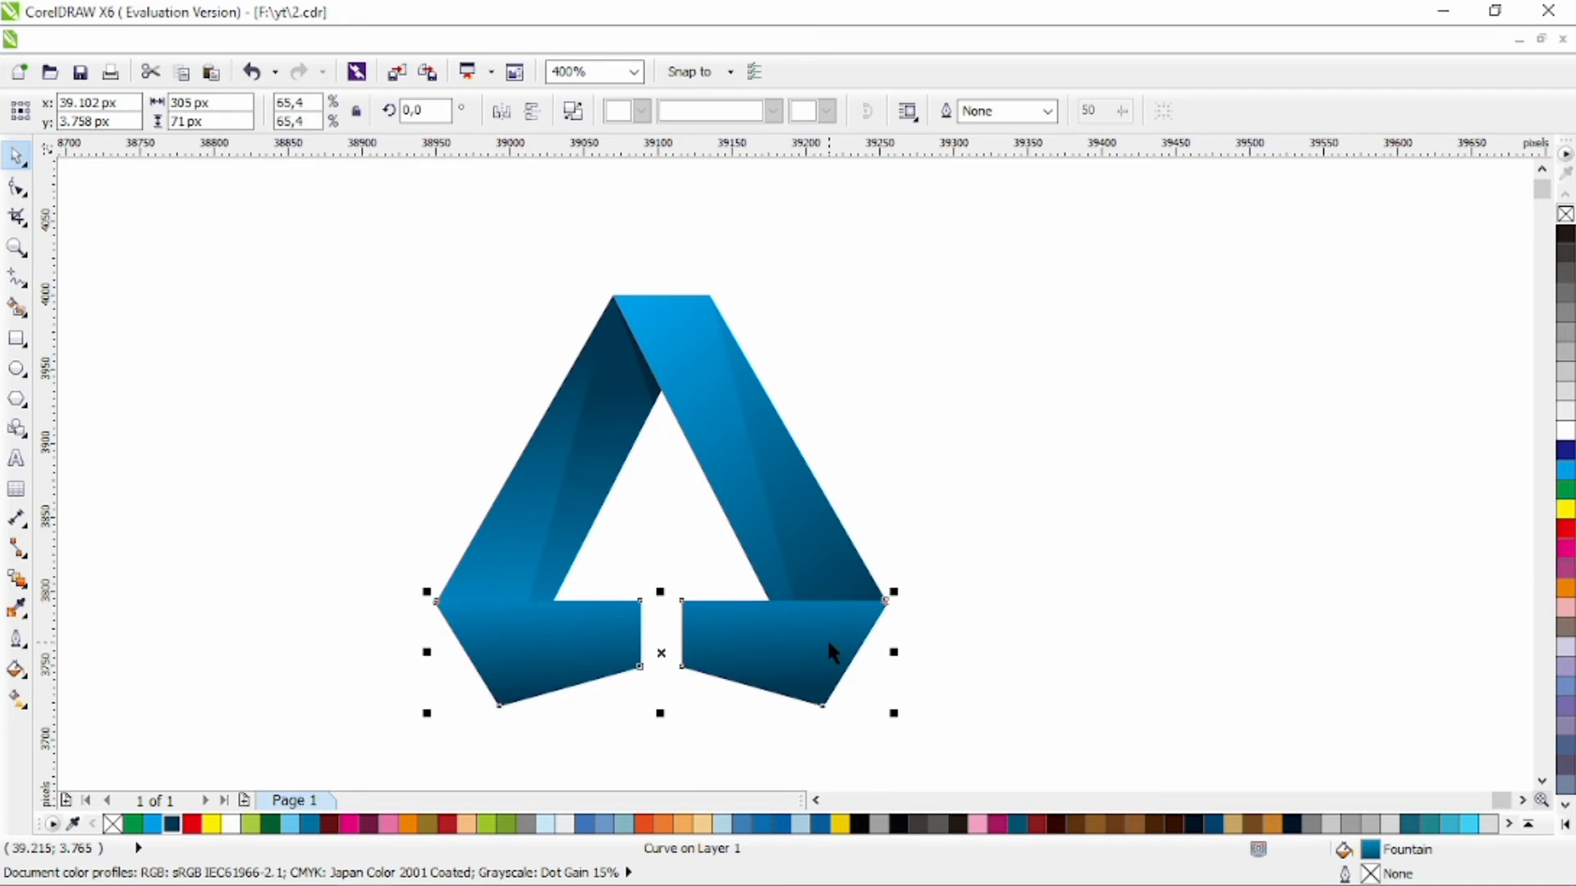
{"action": "key", "text": "shift+Page_Down"}
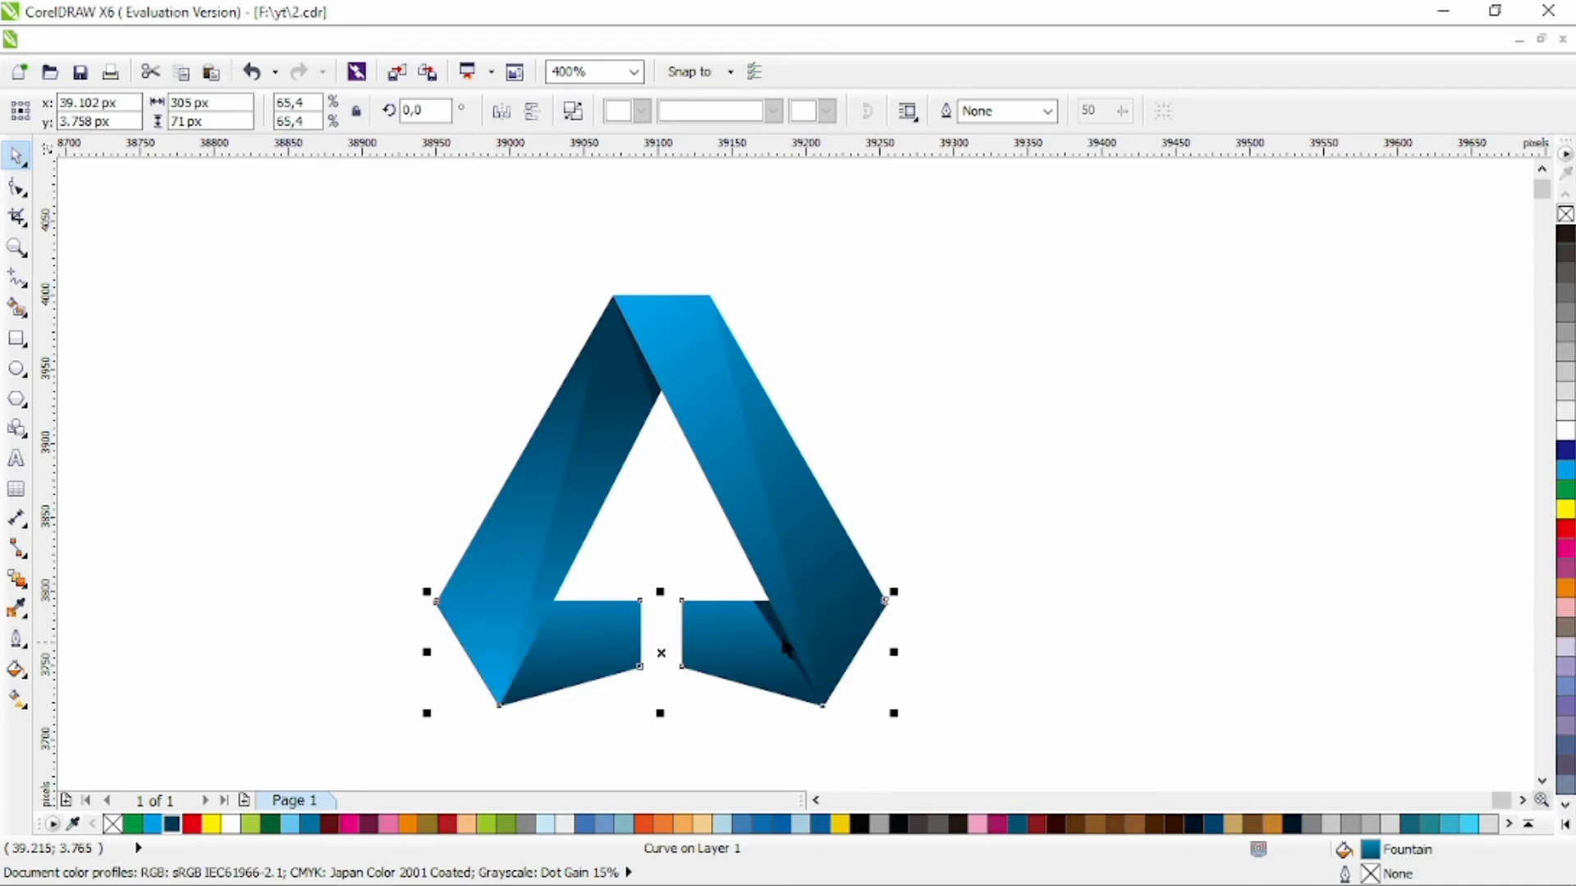
{"action": "left_click", "coordinate": [718, 561]}
- Duplicate the bottom band, delete the upper inner corner nodes beside the copy's gap, and shift its linear gradient slightly upward
{"action": "left_click", "coordinate": [631, 624]}
{"action": "left_click", "coordinate": [16, 186]}
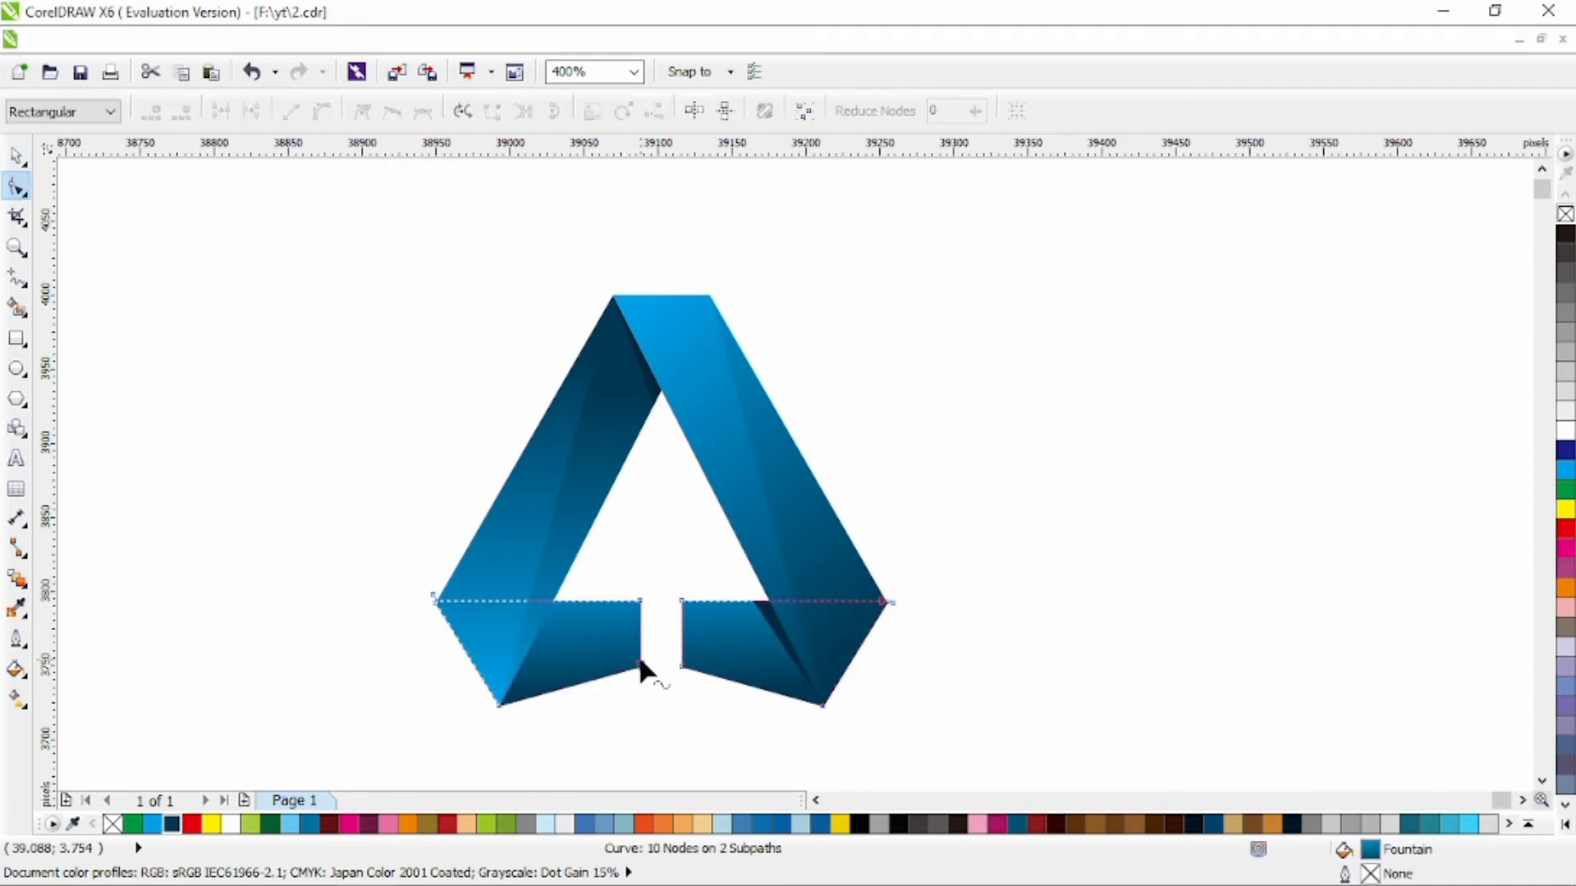
{"action": "left_click", "coordinate": [643, 602]}
{"action": "key", "text": "Delete"}
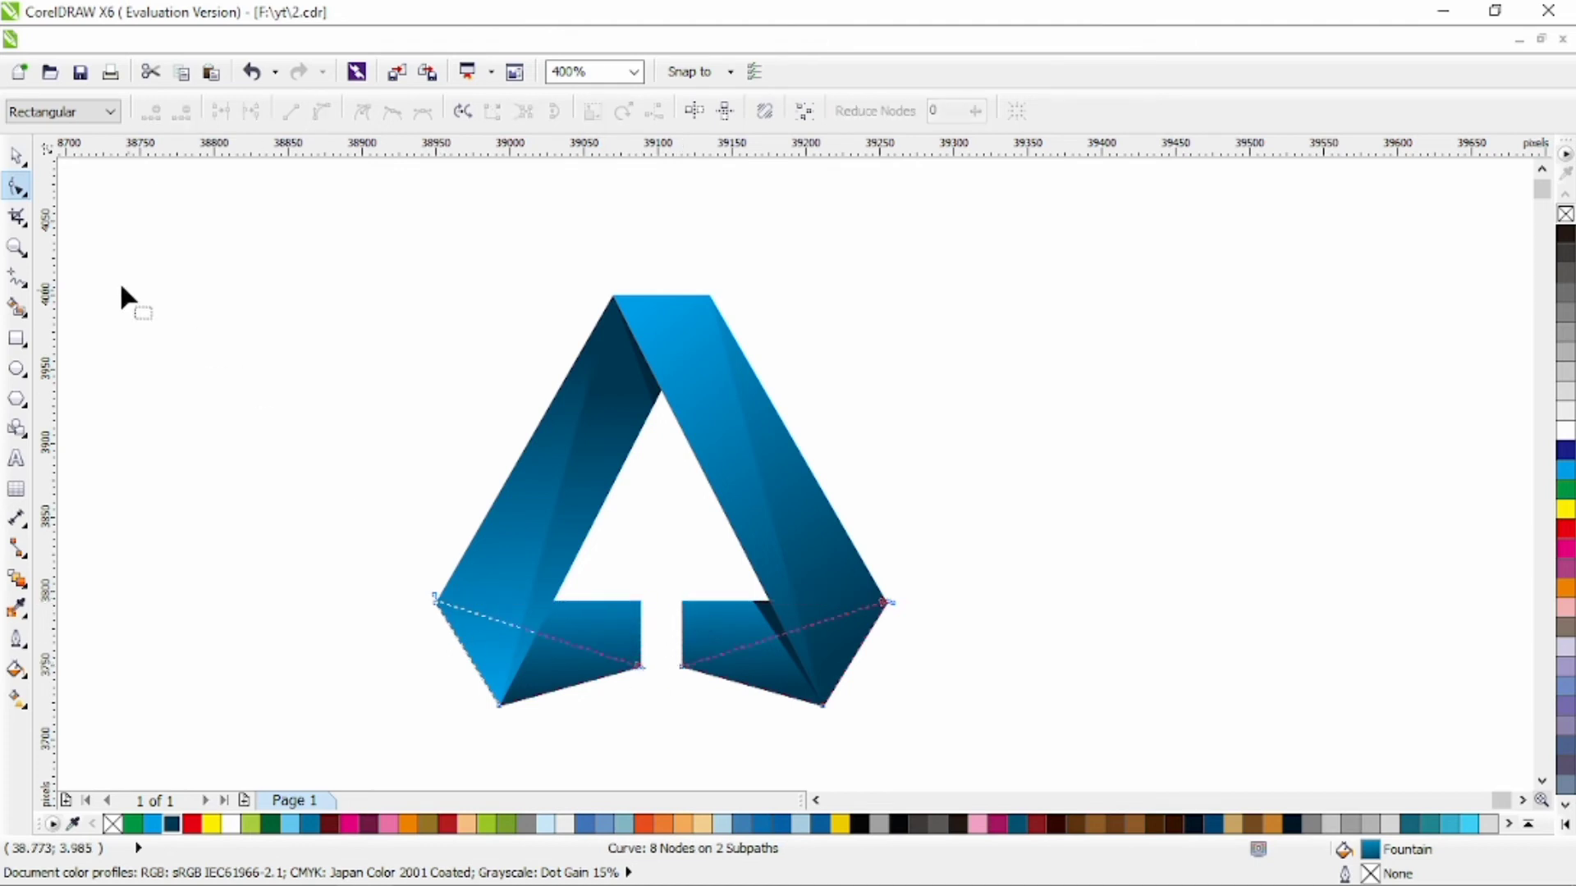
{"action": "left_click", "coordinate": [17, 156]}
{"action": "left_click", "coordinate": [17, 699]}
{"action": "left_click_drag", "start_coordinate": [688, 647], "coordinate": [689, 626]}
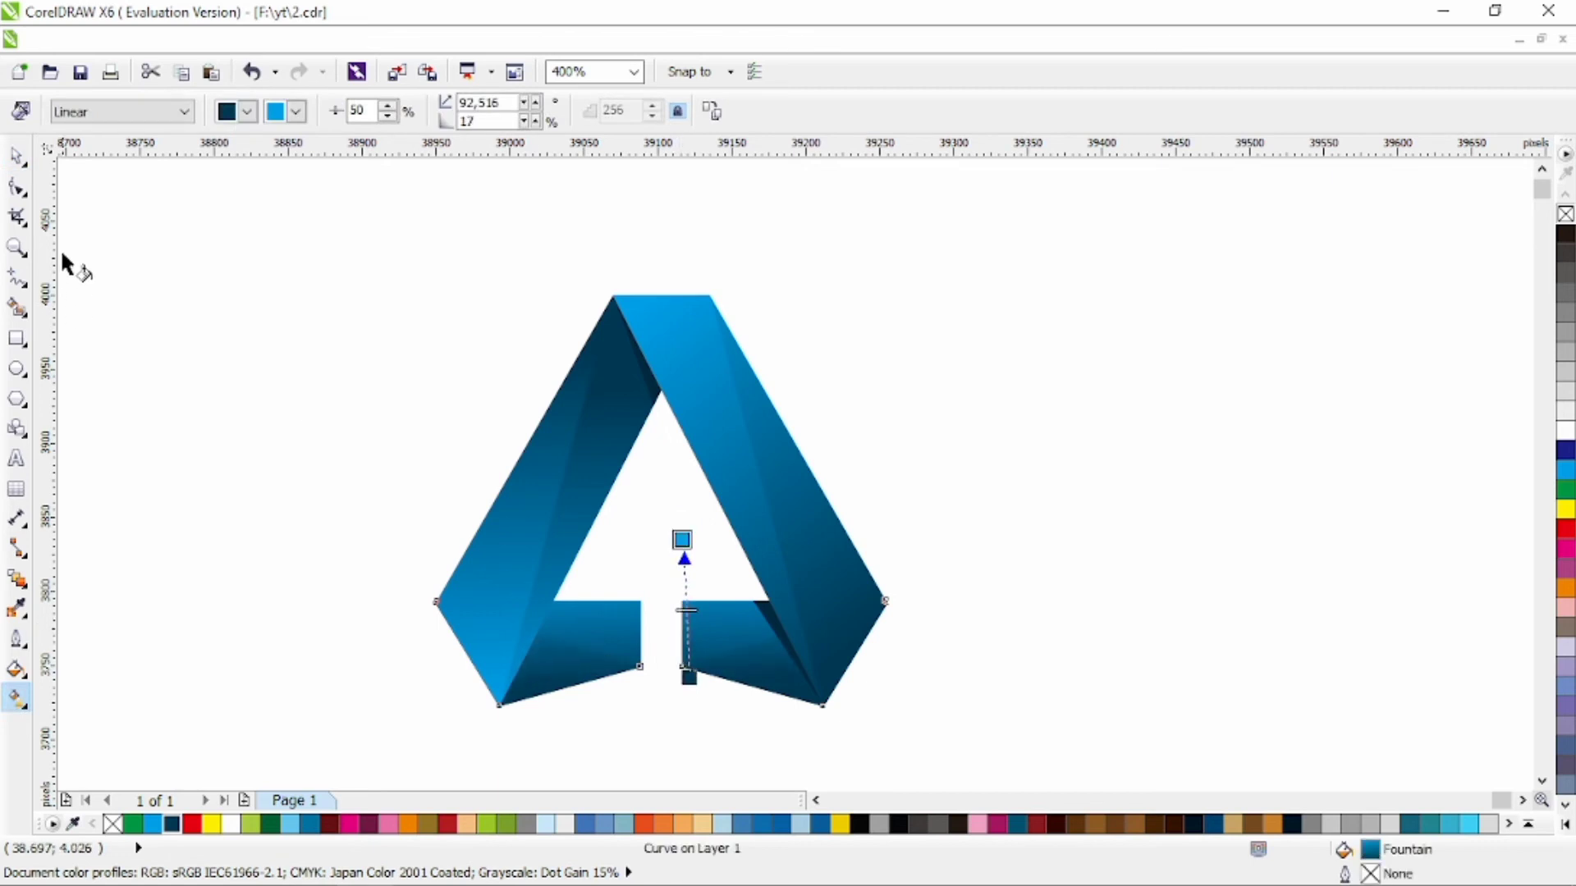
{"action": "left_click", "coordinate": [17, 158]}
{"action": "left_click", "coordinate": [362, 312]}
- Select all the logo shapes, including the facet copies, and group them
{"action": "scroll", "coordinate": [458, 382], "scroll_direction": "down", "scroll_amount": 1}
{"action": "left_click_drag", "start_coordinate": [767, 271], "coordinate": [284, 633]}
{"action": "key", "text": "ctrl+a"}
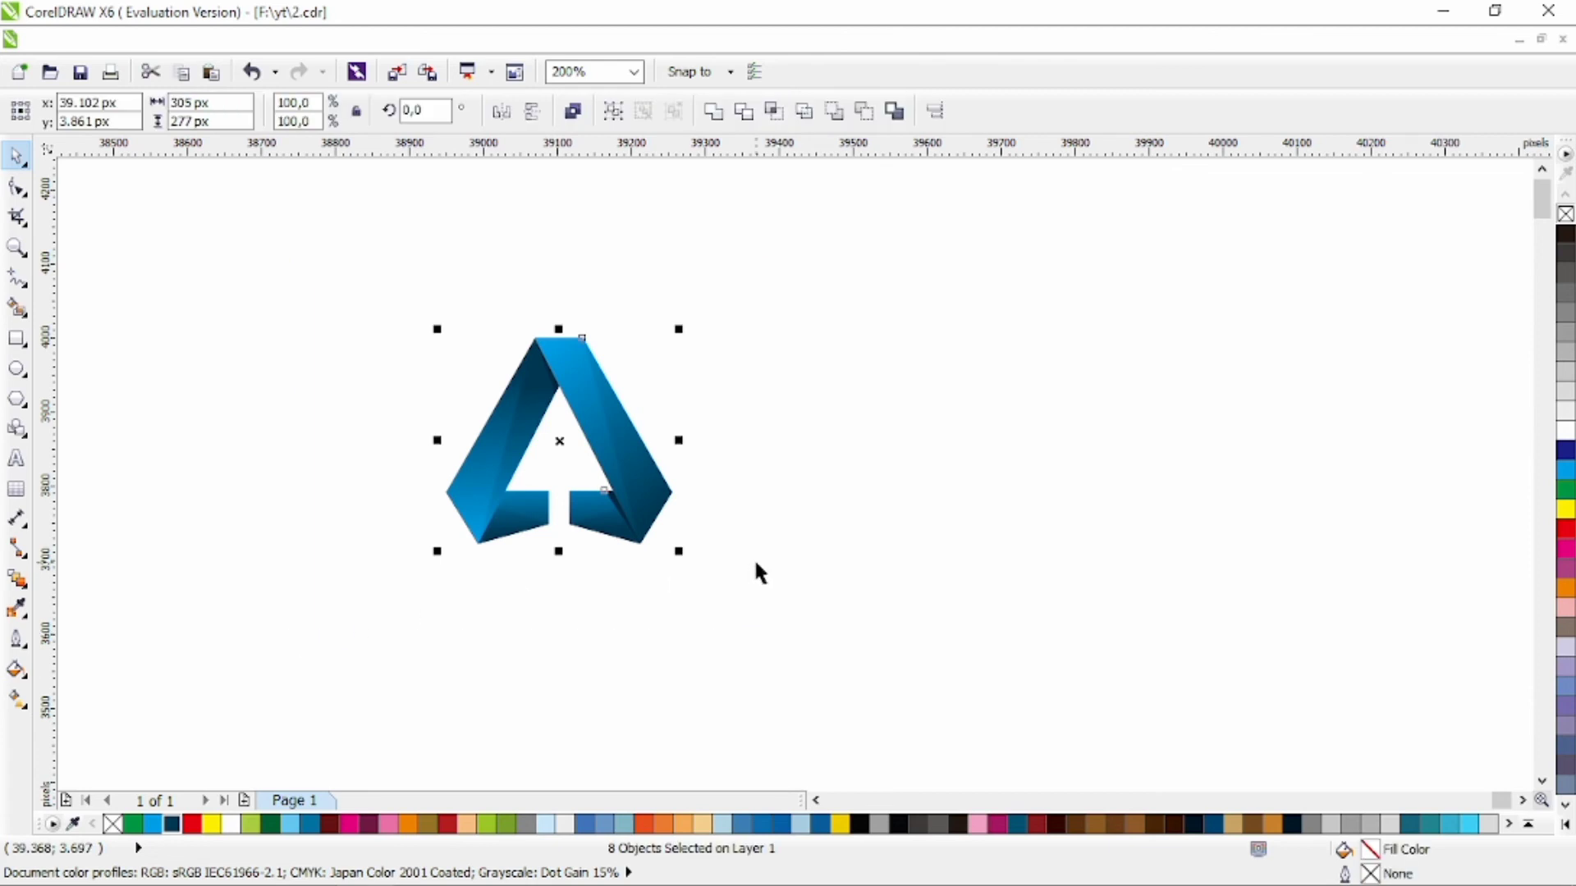
{"action": "left_click", "coordinate": [774, 535]}
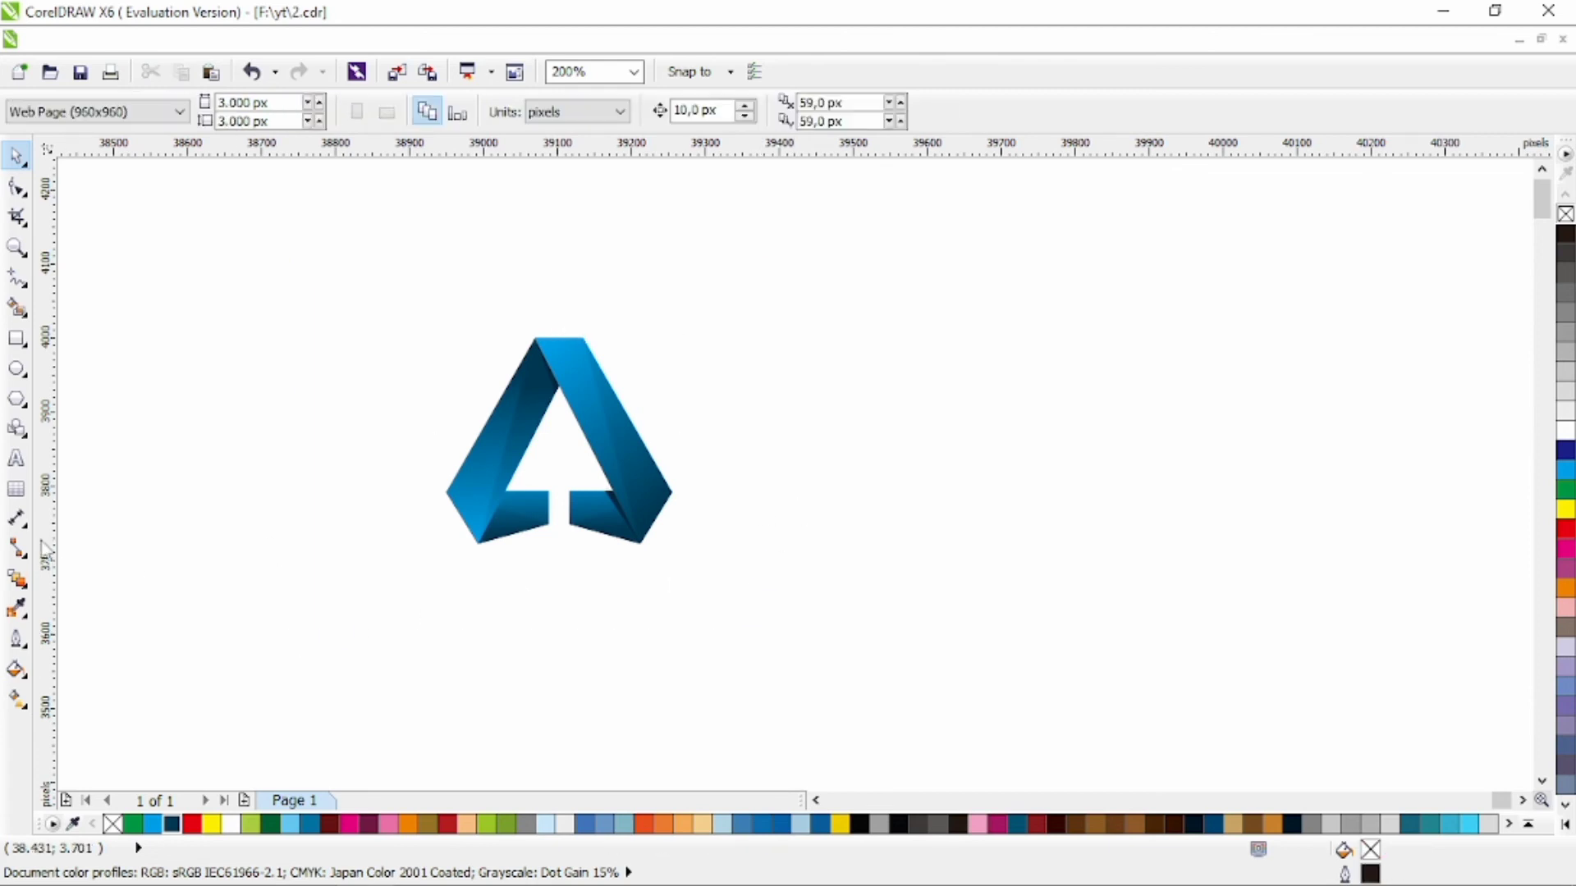
- Add the artistic text TOPARROW just below the logo
{"action": "key", "text": "F8"}
{"action": "left_click", "coordinate": [455, 586]}
{"action": "type", "text": "TOPARROW"}
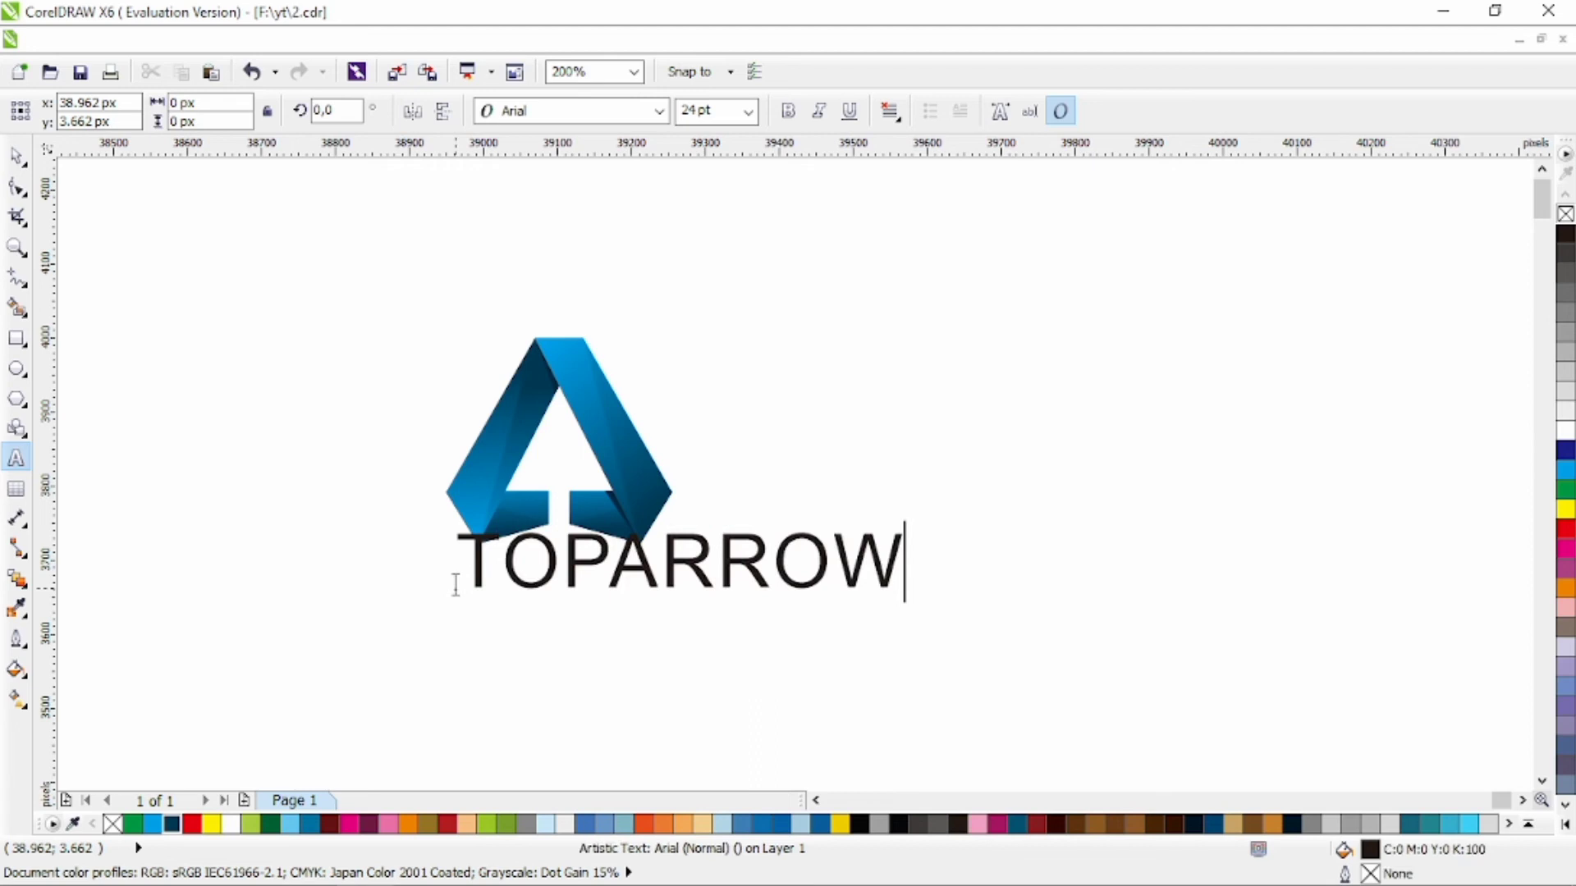
{"action": "key", "text": "Escape"}
{"action": "key", "text": "space"}
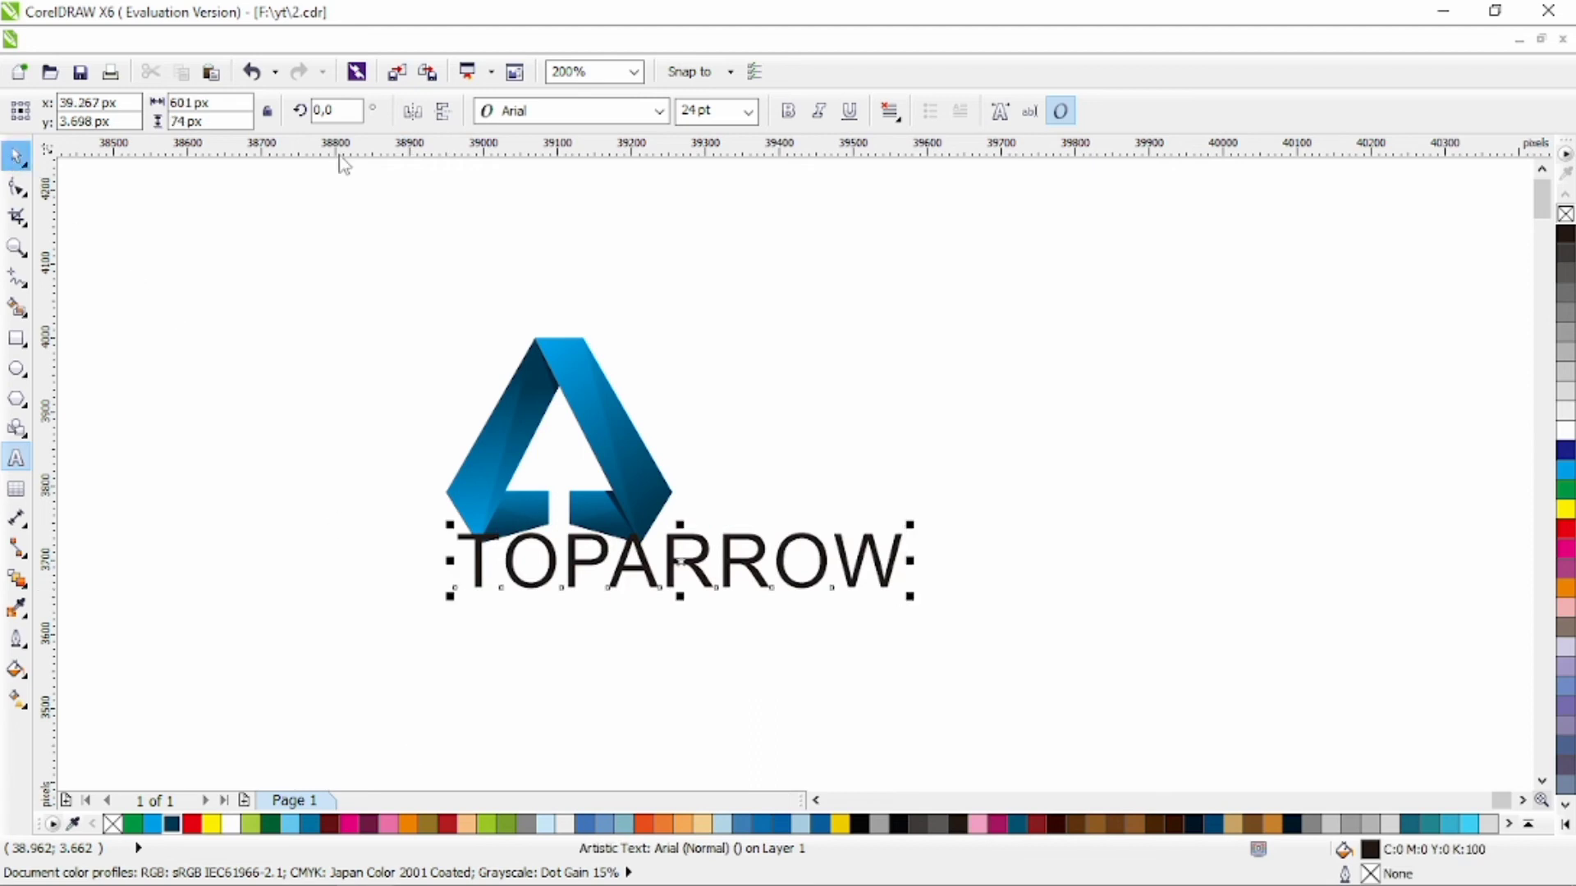
- Set the TOPARROW text's font to Calibri Light
{"action": "left_click", "coordinate": [658, 110]}
{"action": "left_click", "coordinate": [645, 156]}
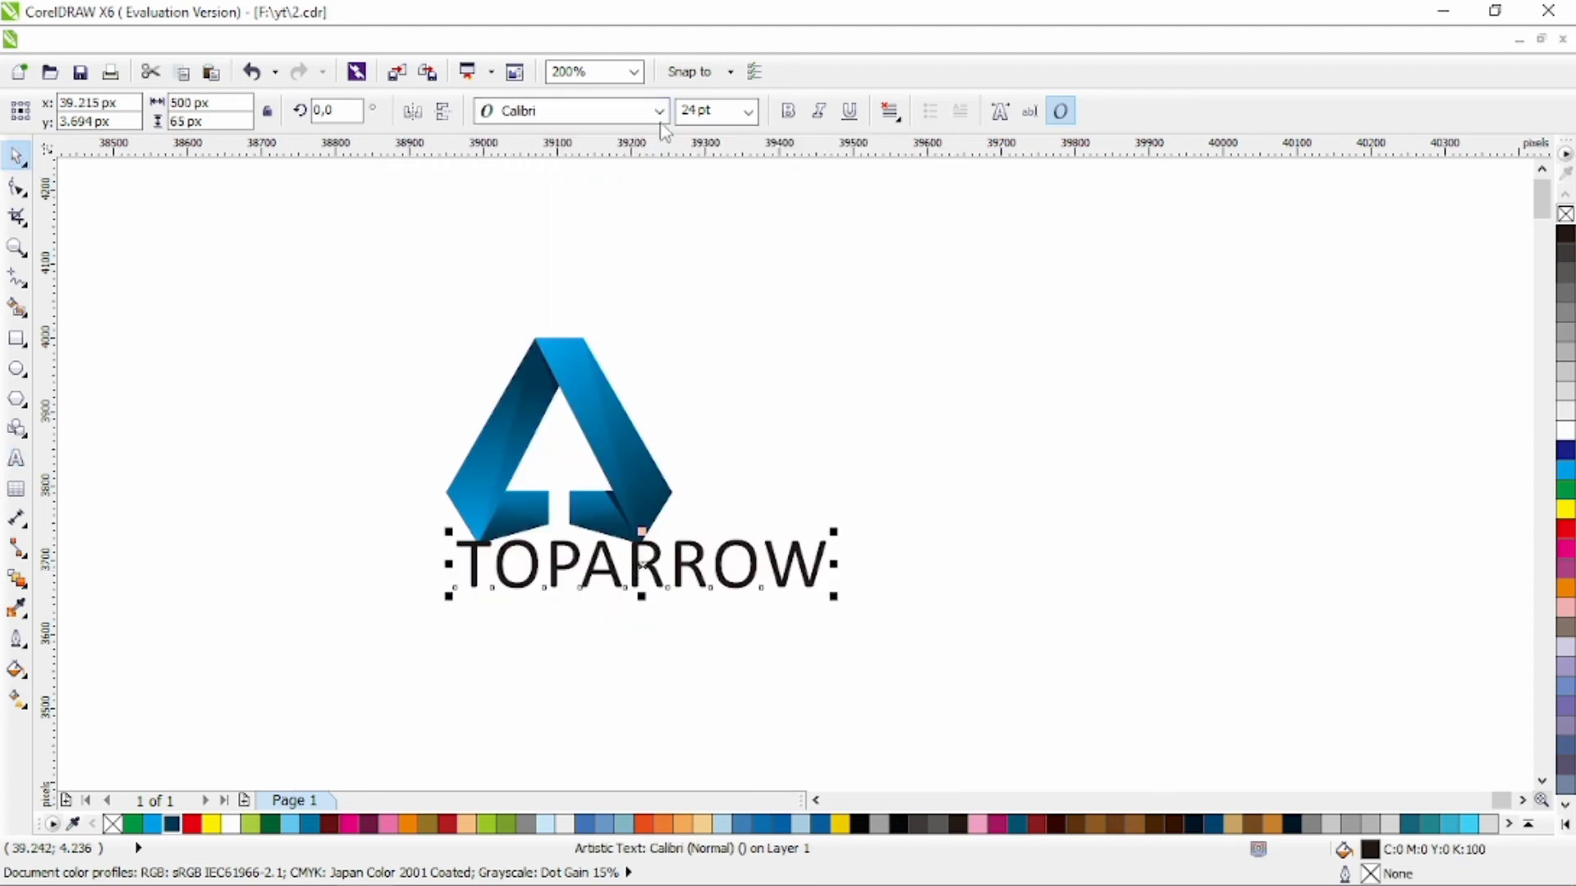
{"action": "left_click", "coordinate": [658, 111]}
{"action": "left_click", "coordinate": [637, 185]}
{"action": "key", "text": "Escape"}
- Format only the ARROW part of the text in bold Calibri
{"action": "double_click", "coordinate": [607, 574]}
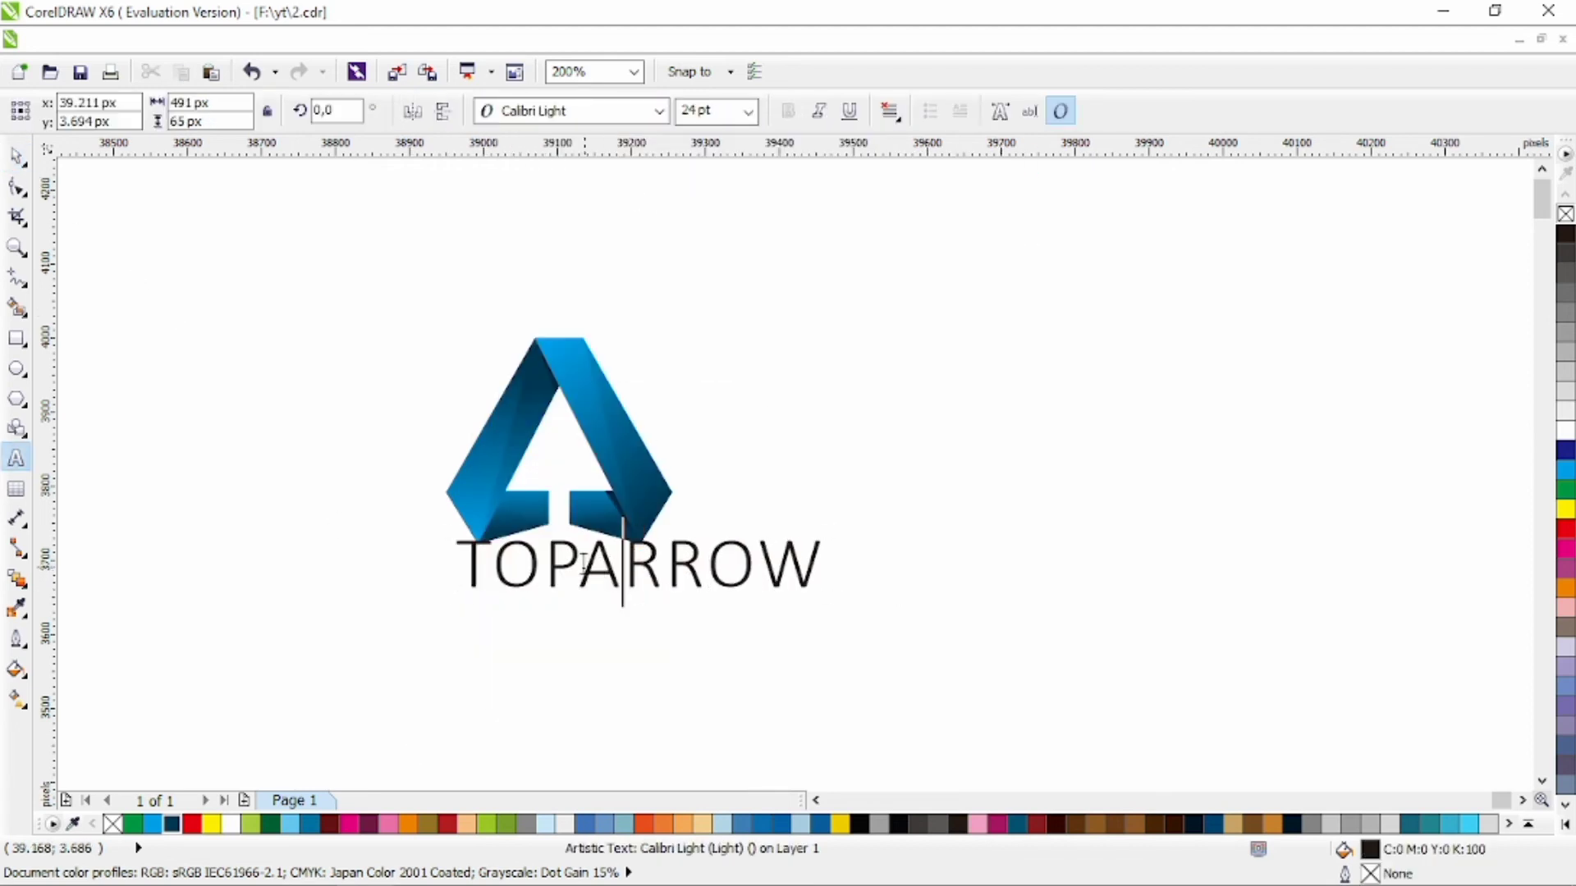
{"action": "left_click_drag", "start_coordinate": [579, 566], "coordinate": [822, 566]}
{"action": "left_click", "coordinate": [659, 111]}
{"action": "left_click", "coordinate": [645, 163]}
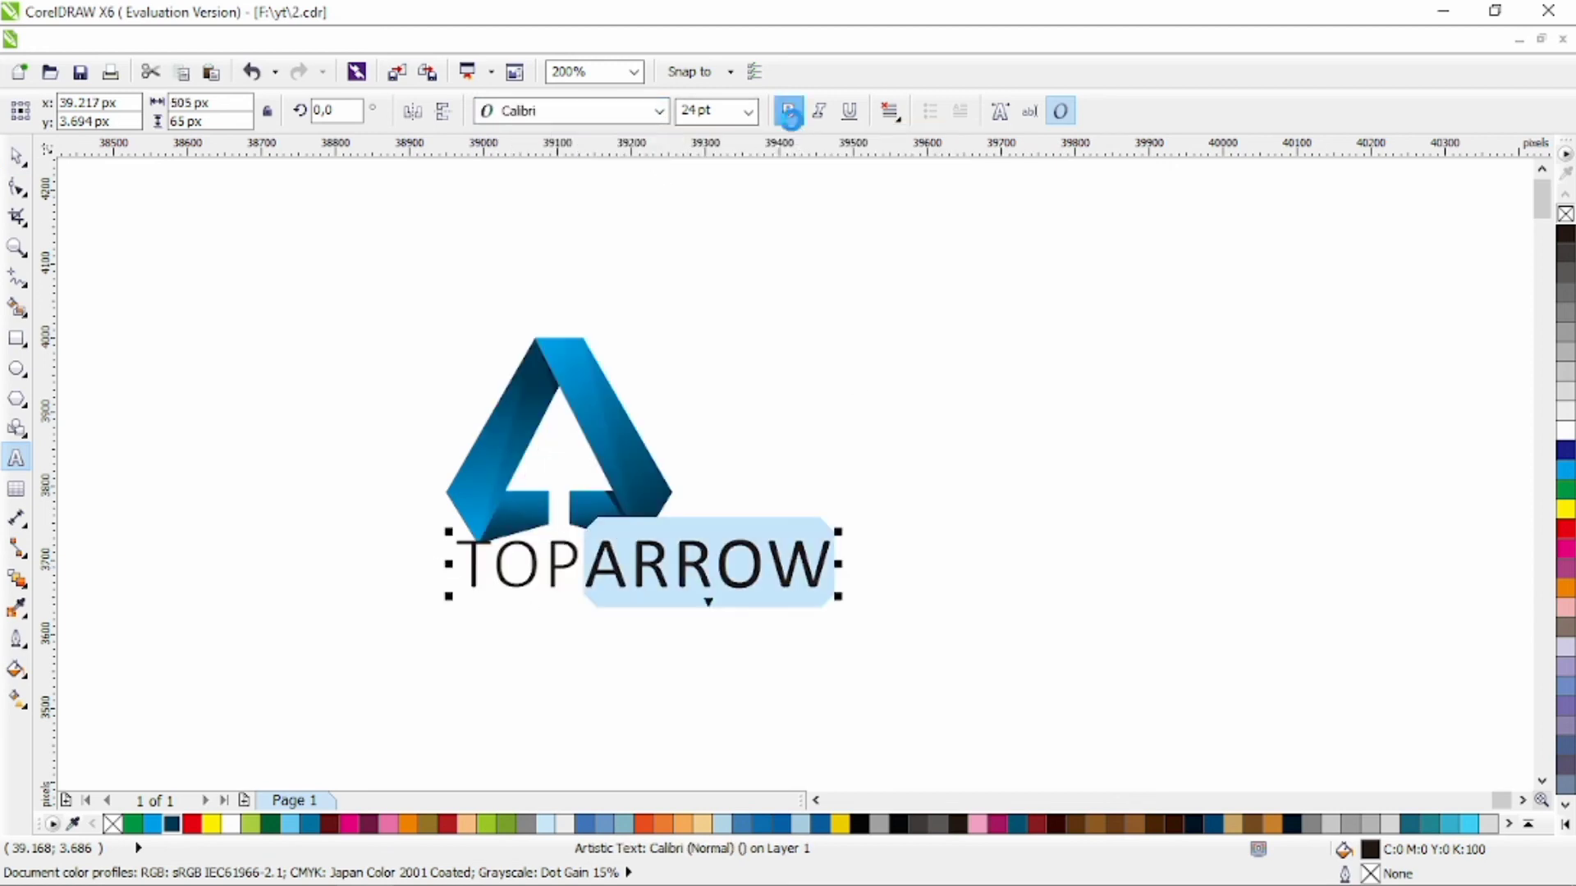
{"action": "left_click", "coordinate": [787, 110]}
{"action": "left_click", "coordinate": [16, 156]}
- Scale the TOPARROW text down to about 8.4 pt and widen its letter spacing to slightly more than the logo's width
{"action": "left_click_drag", "start_coordinate": [846, 535], "coordinate": [697, 560]}
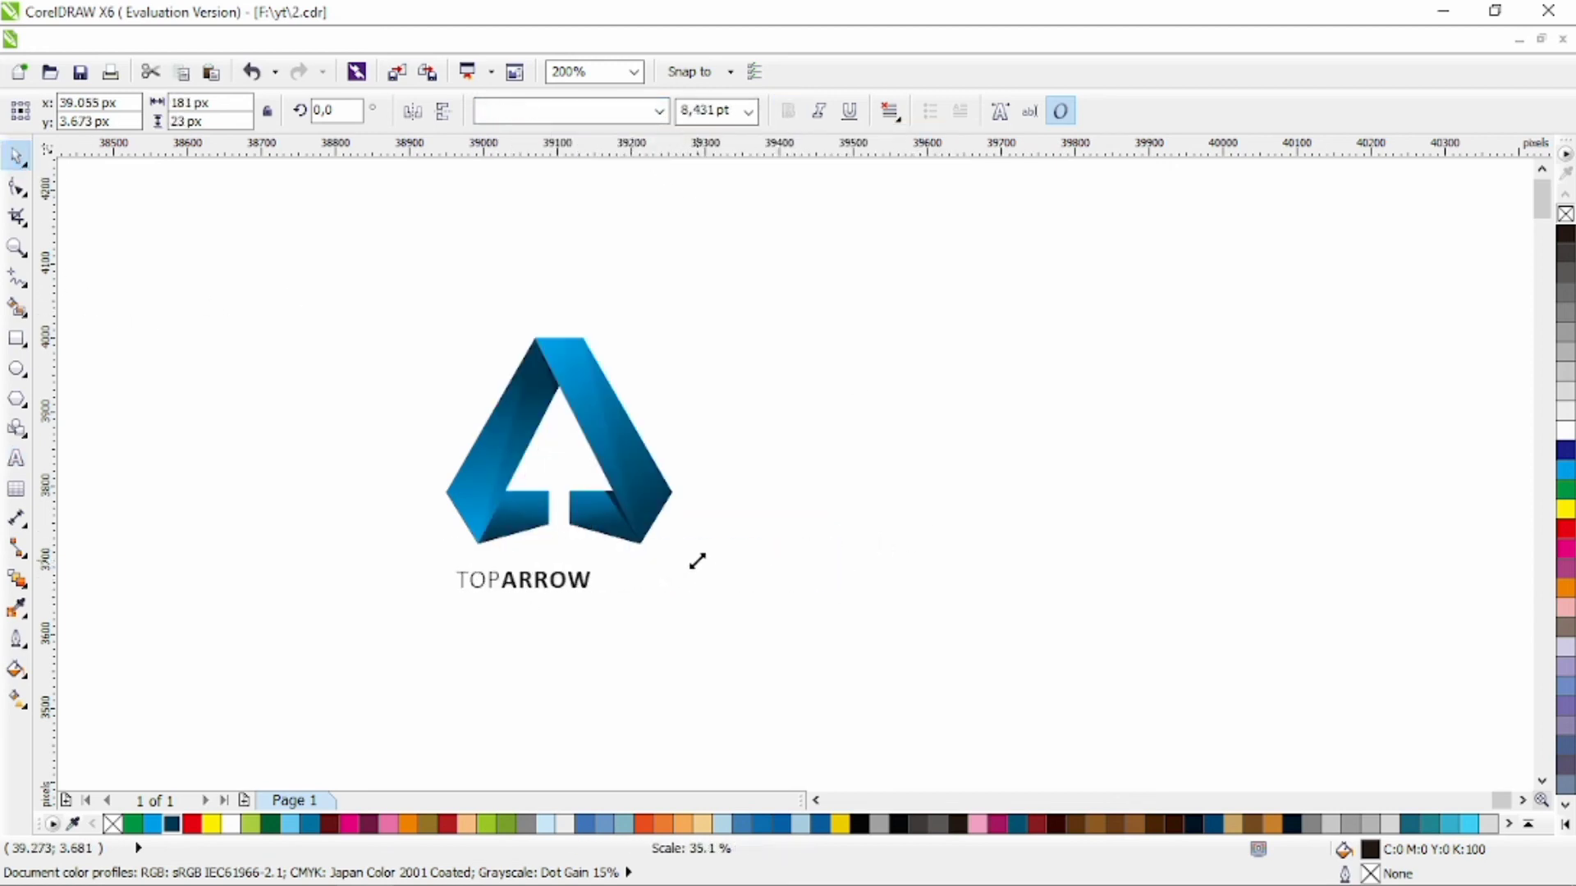
{"action": "key", "text": "F10"}
{"action": "left_click_drag", "start_coordinate": [598, 598], "coordinate": [709, 597]}
{"action": "key", "text": "space"}
- Center the TOPARROW text horizontally beneath the logo and color it dark blue
{"action": "left_click_drag", "start_coordinate": [397, 257], "coordinate": [713, 568]}
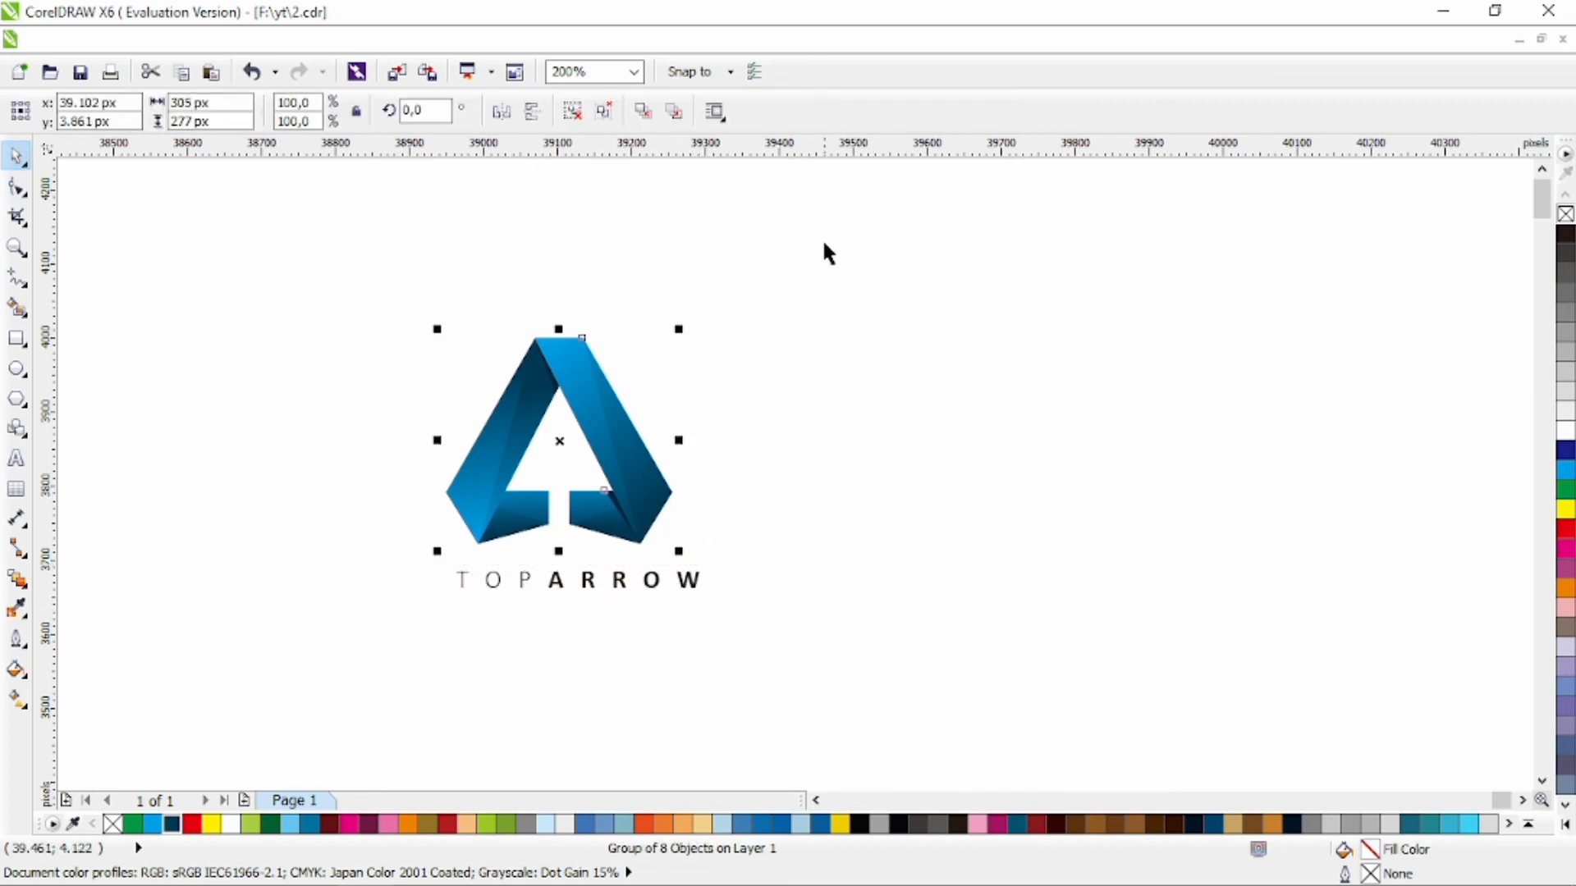
{"action": "left_click", "coordinate": [352, 621]}
{"action": "left_click", "coordinate": [601, 585]}
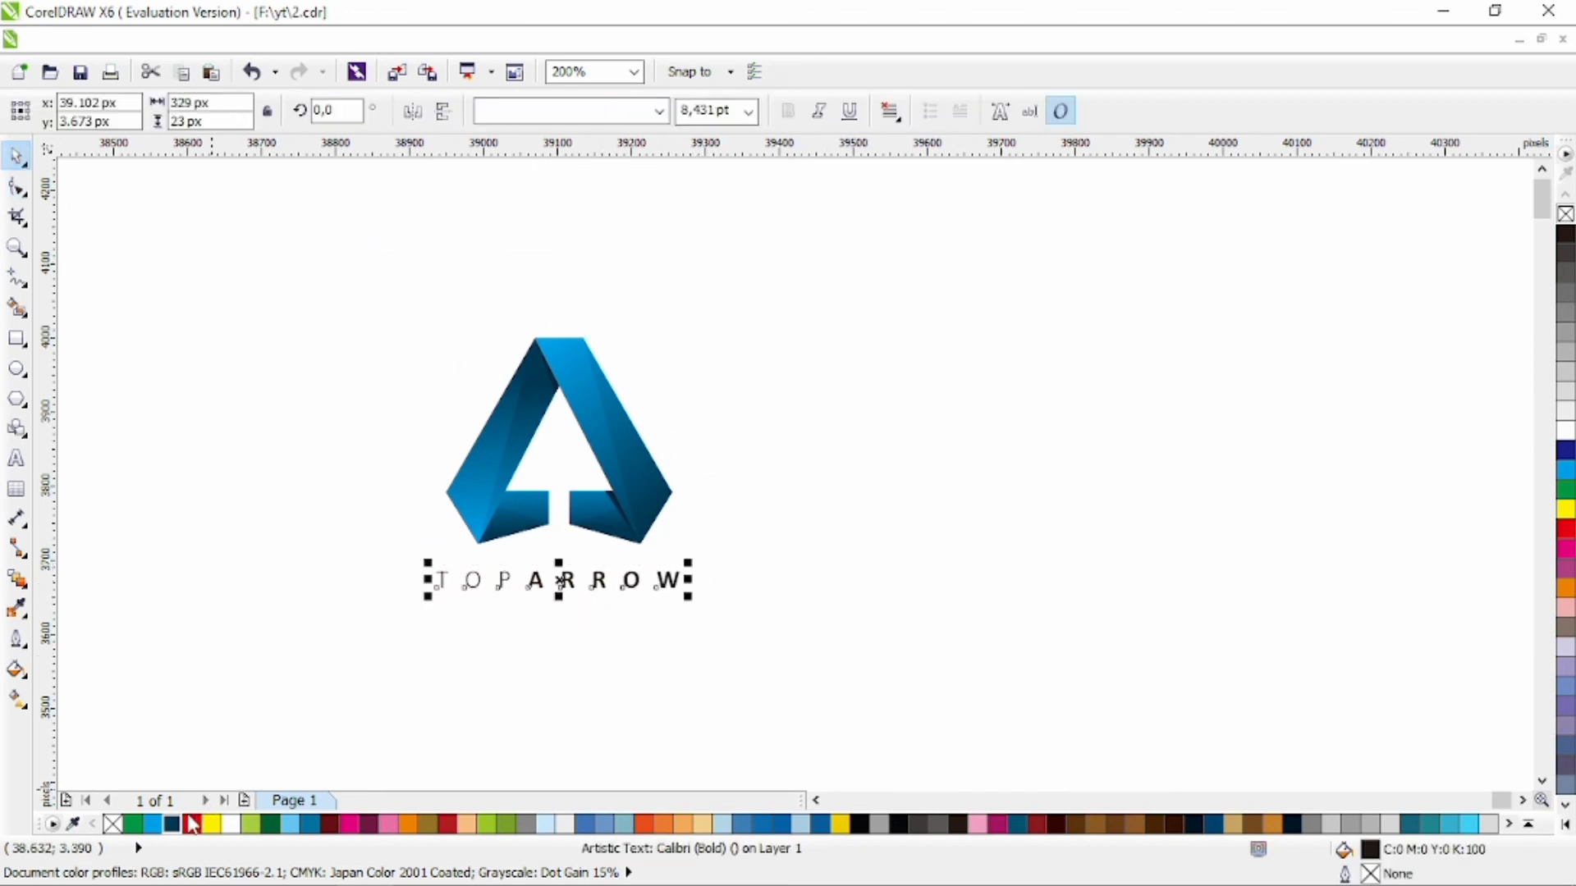
{"action": "left_click", "coordinate": [461, 650]}
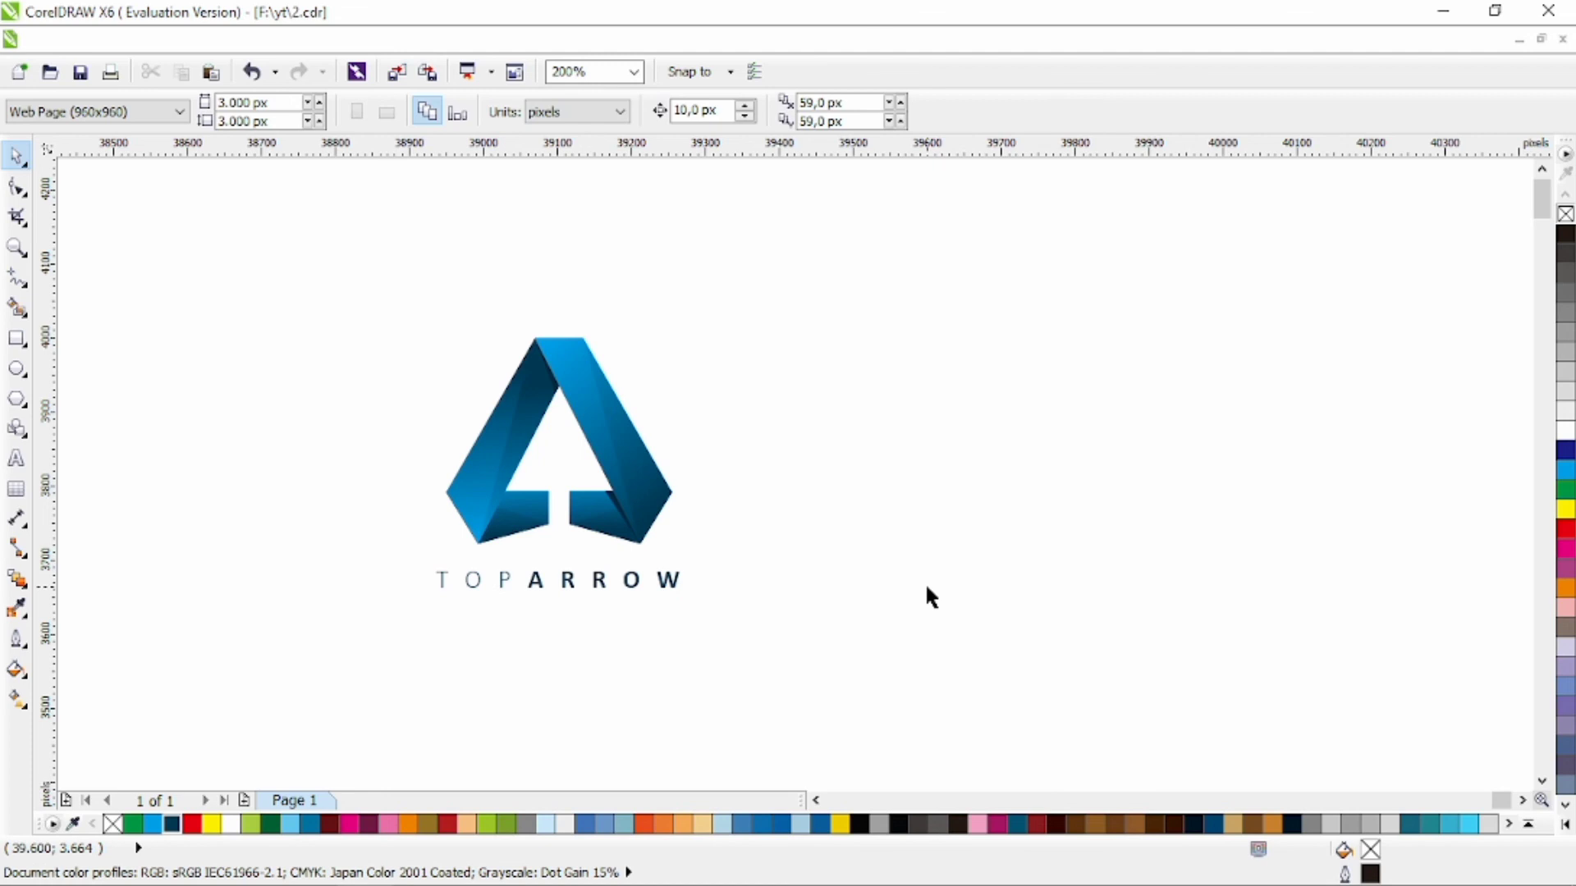